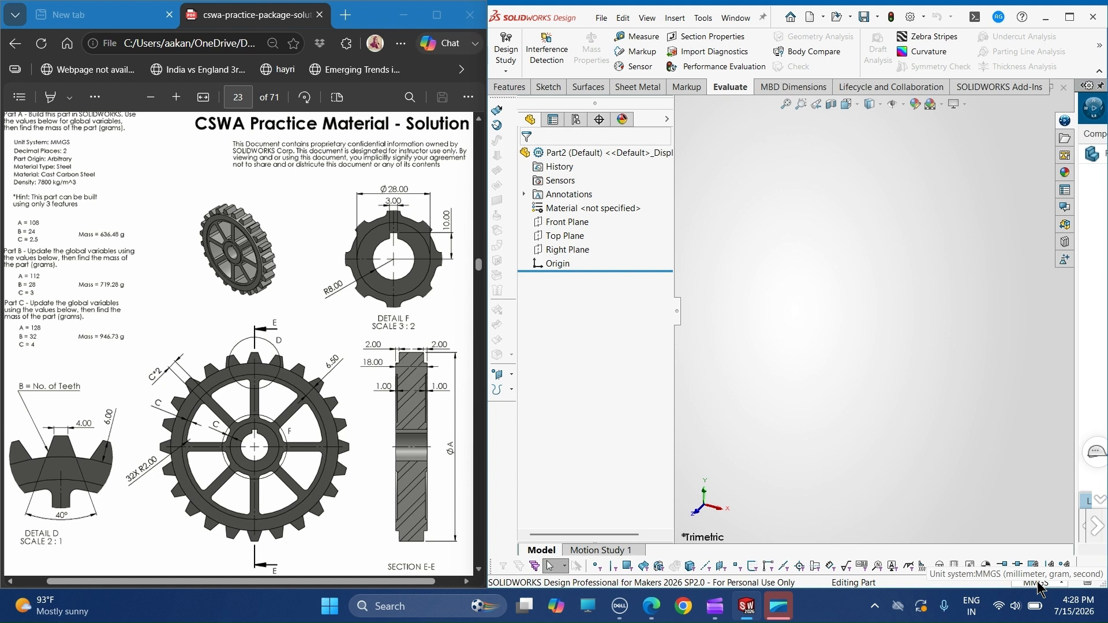
- Check the part's unit system and the length decimal places in the document's unit properties
click(1041, 584)
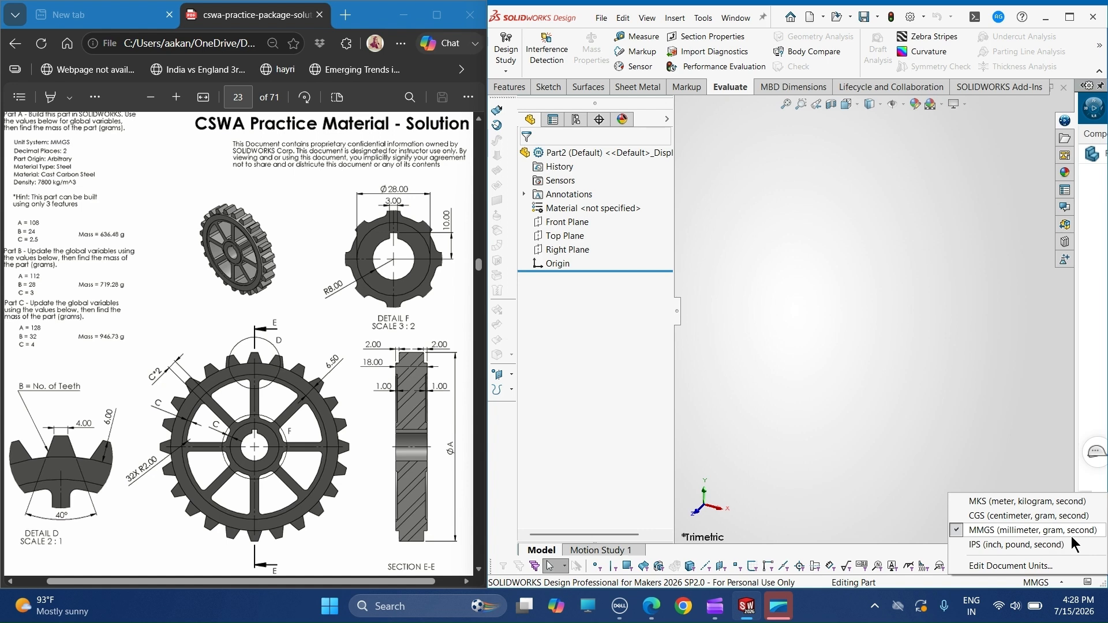
click(700, 19)
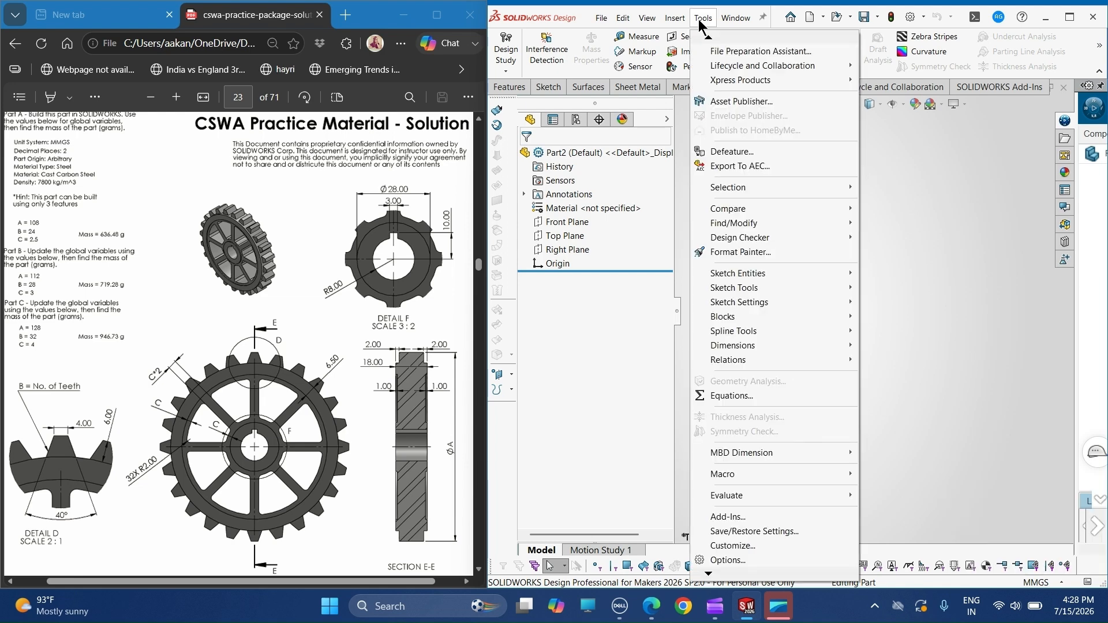
click(742, 560)
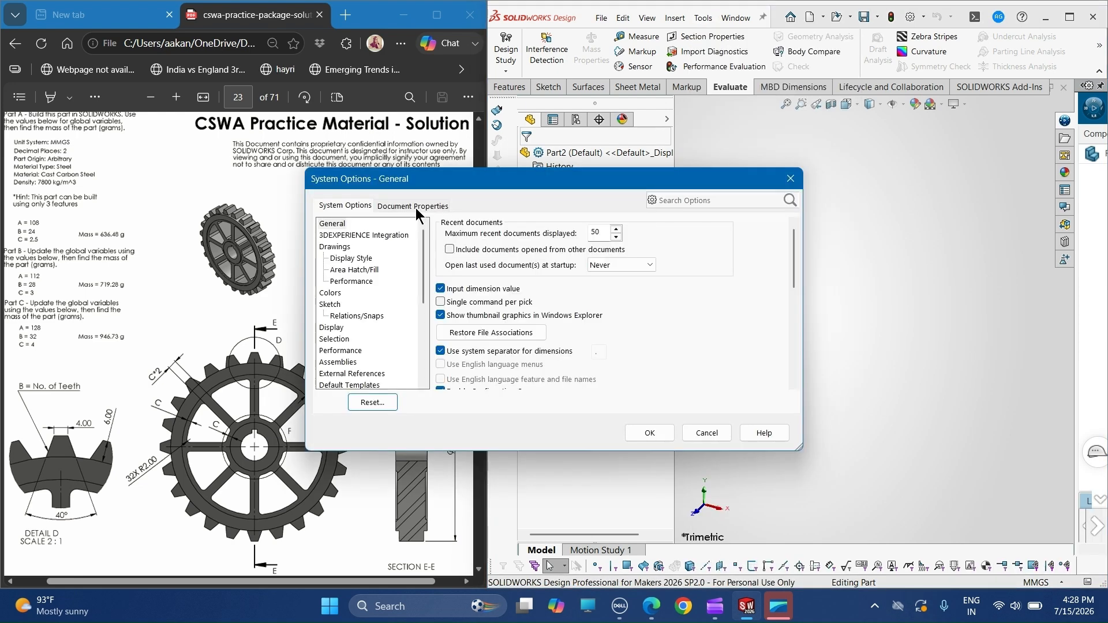
click(416, 207)
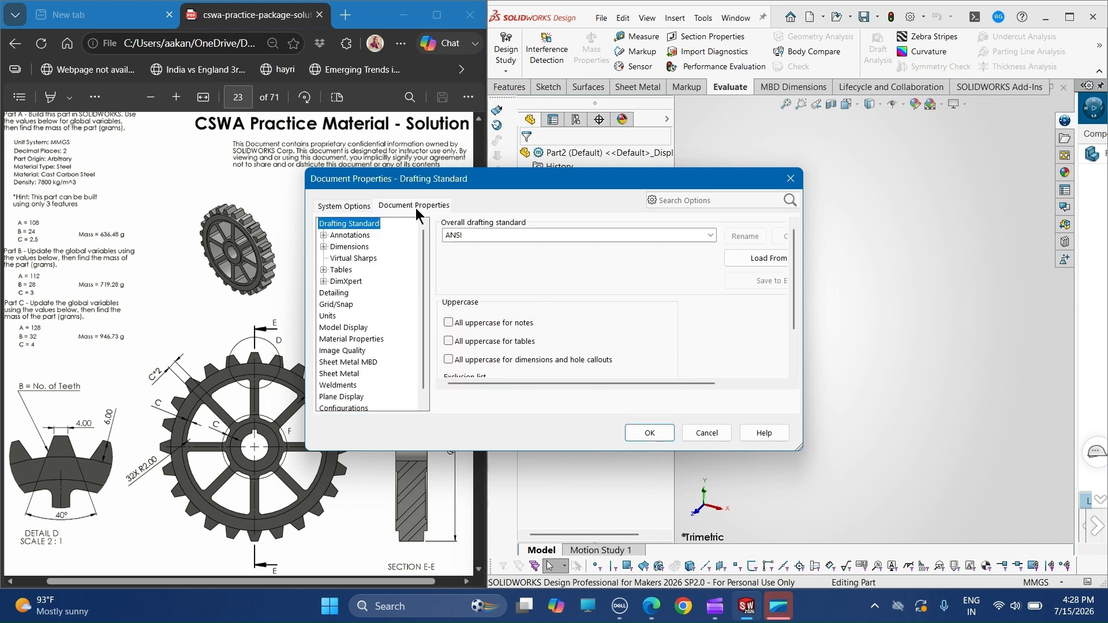
click(328, 317)
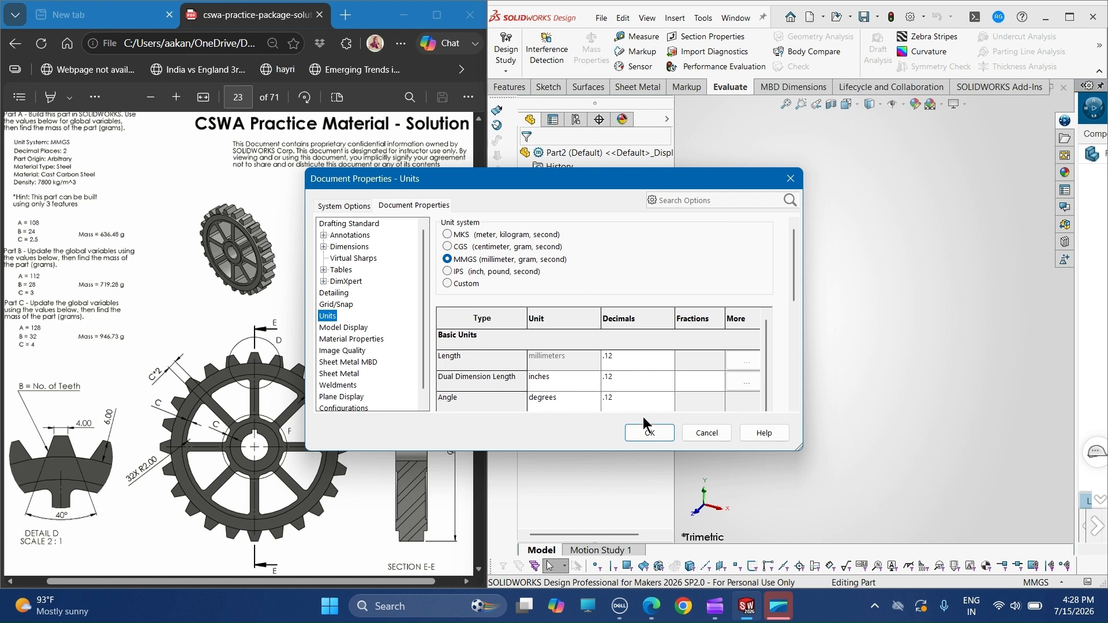
click(639, 439)
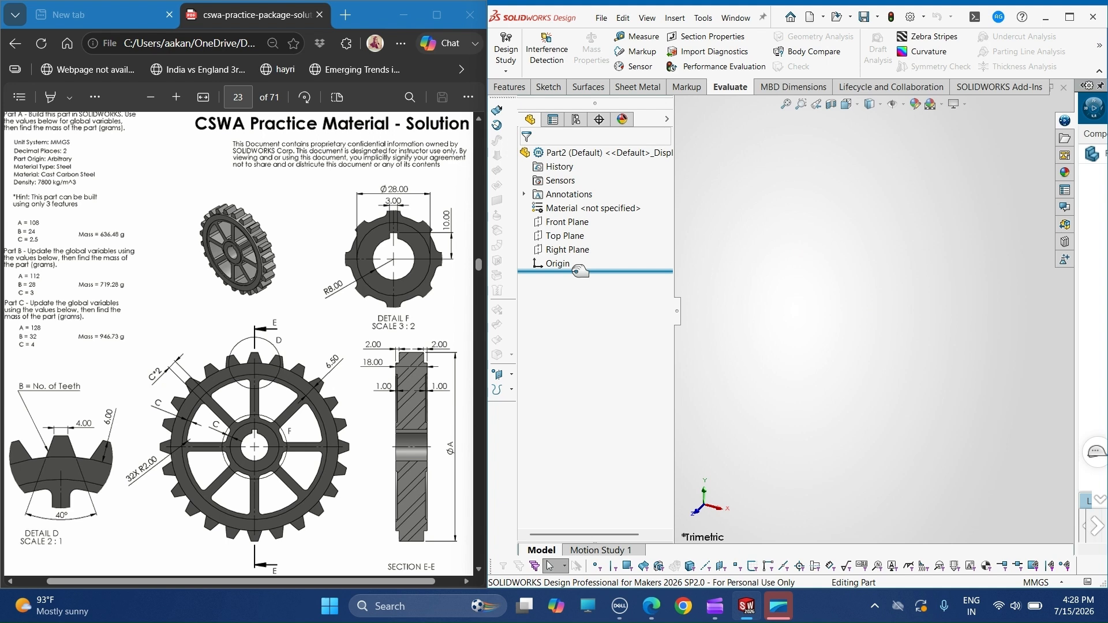
- Assign the material Cast Carbon Steel from the Steel category to the part
right_click(601, 209)
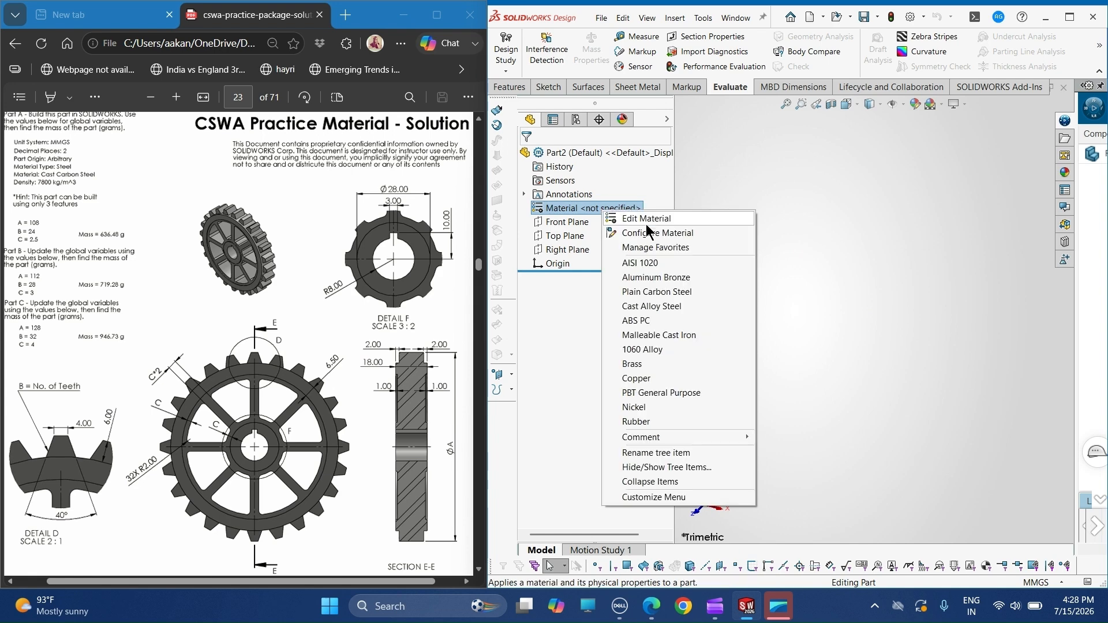
click(646, 221)
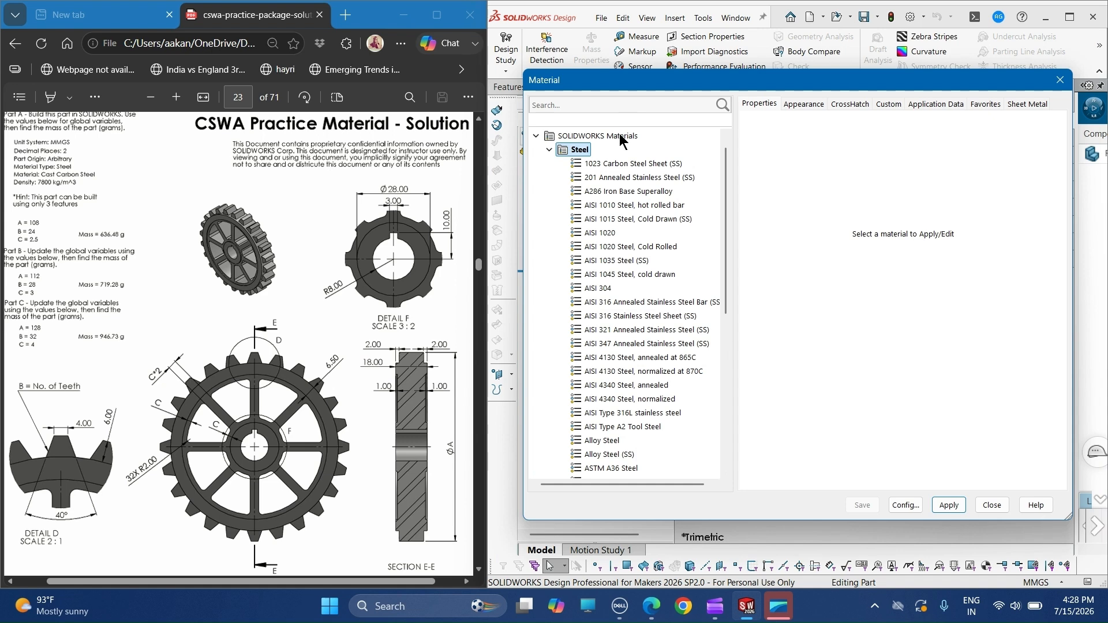
scroll(603, 272, down, 3)
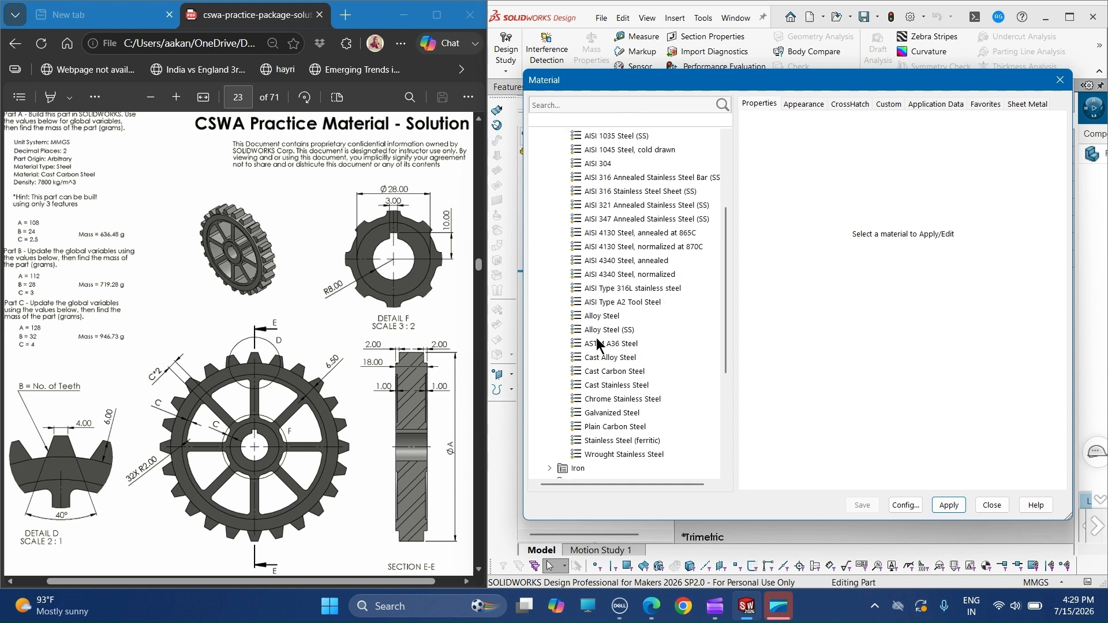
click(605, 372)
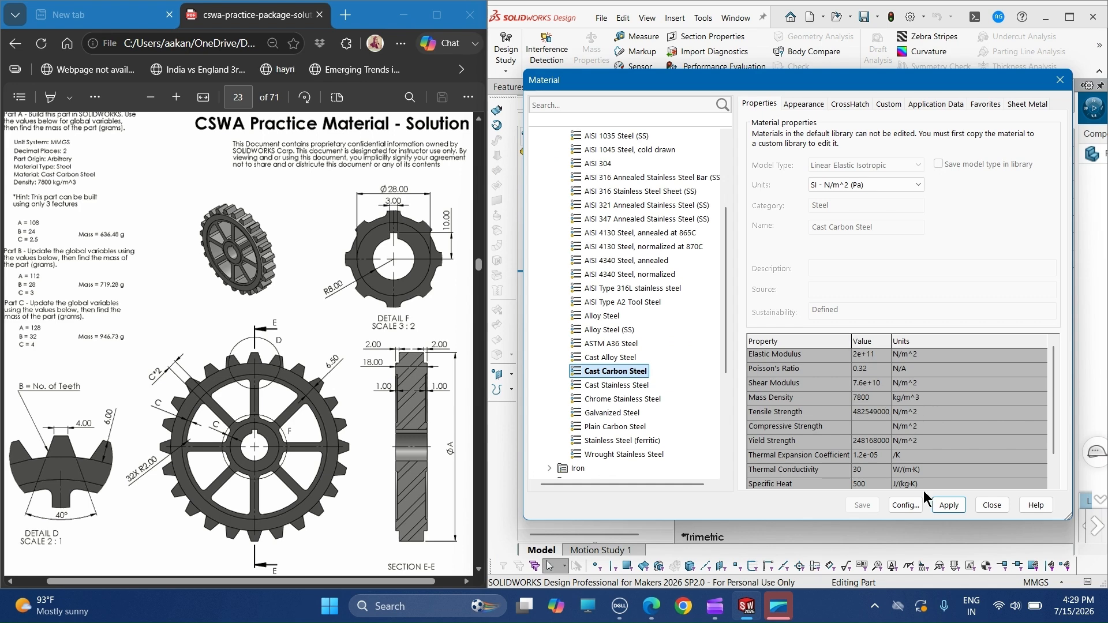
click(944, 507)
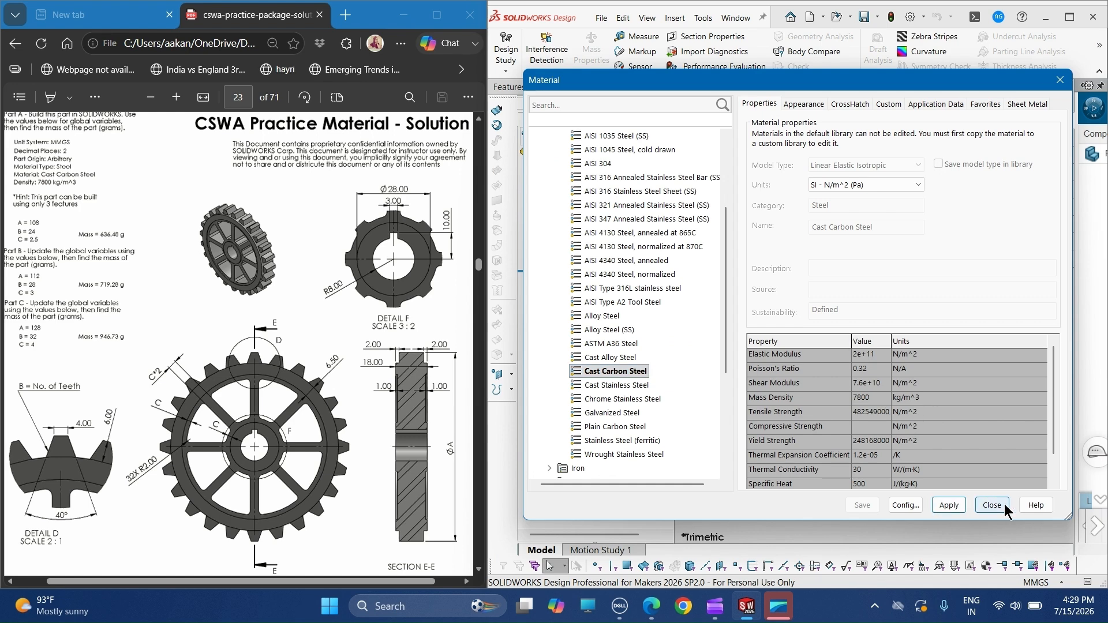
click(993, 507)
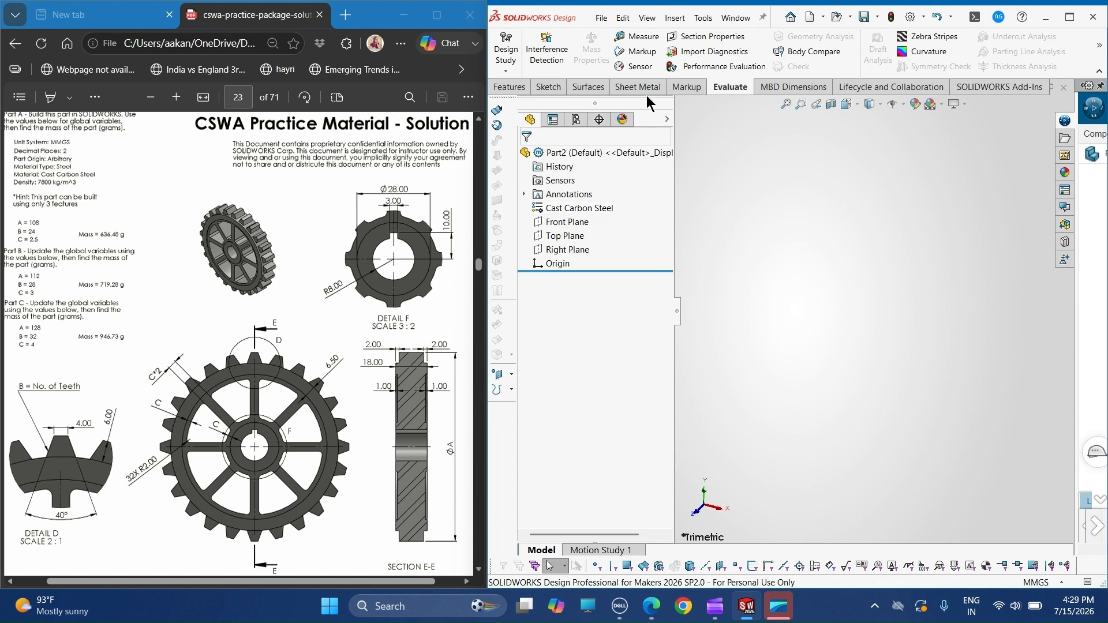
- Open the equations manager and add a global variable A with the value 108
click(703, 19)
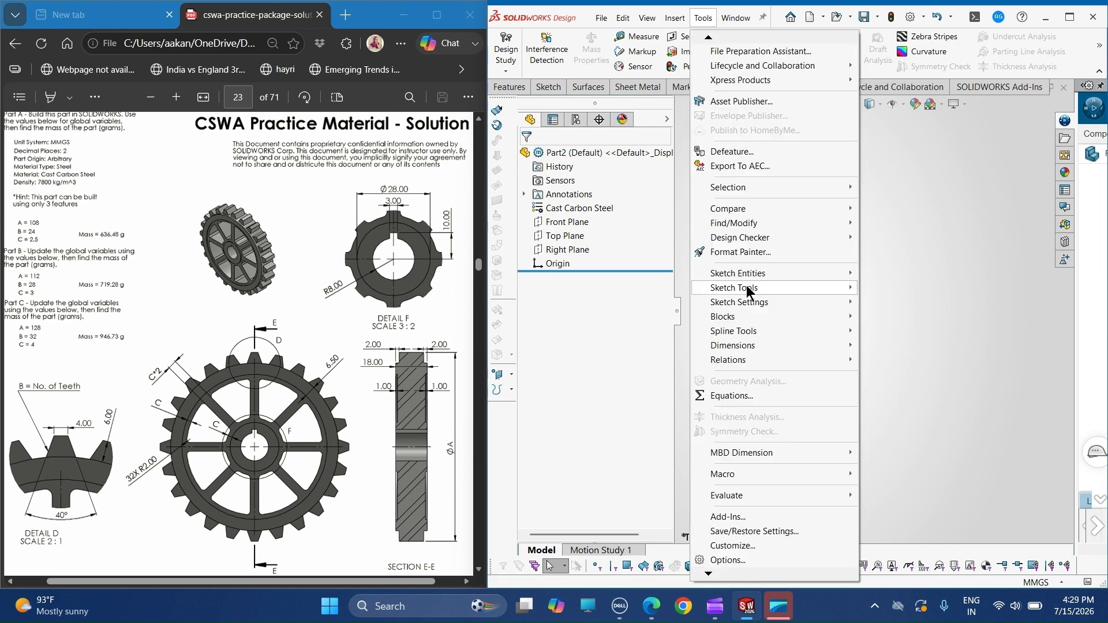
click(738, 398)
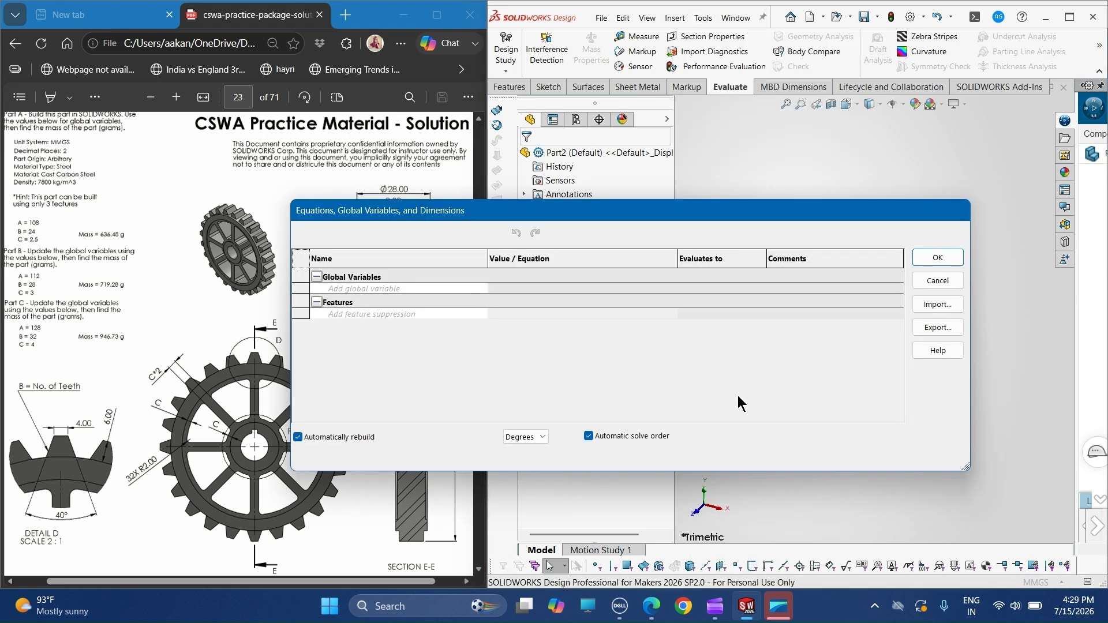
click(451, 289)
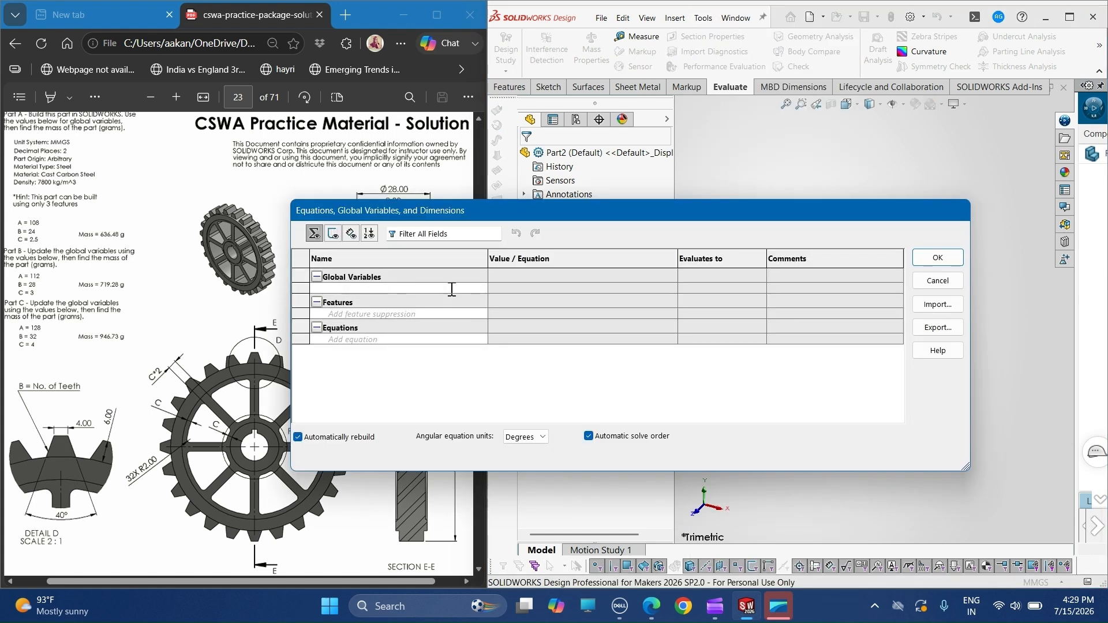
text(A)
key(Tab)
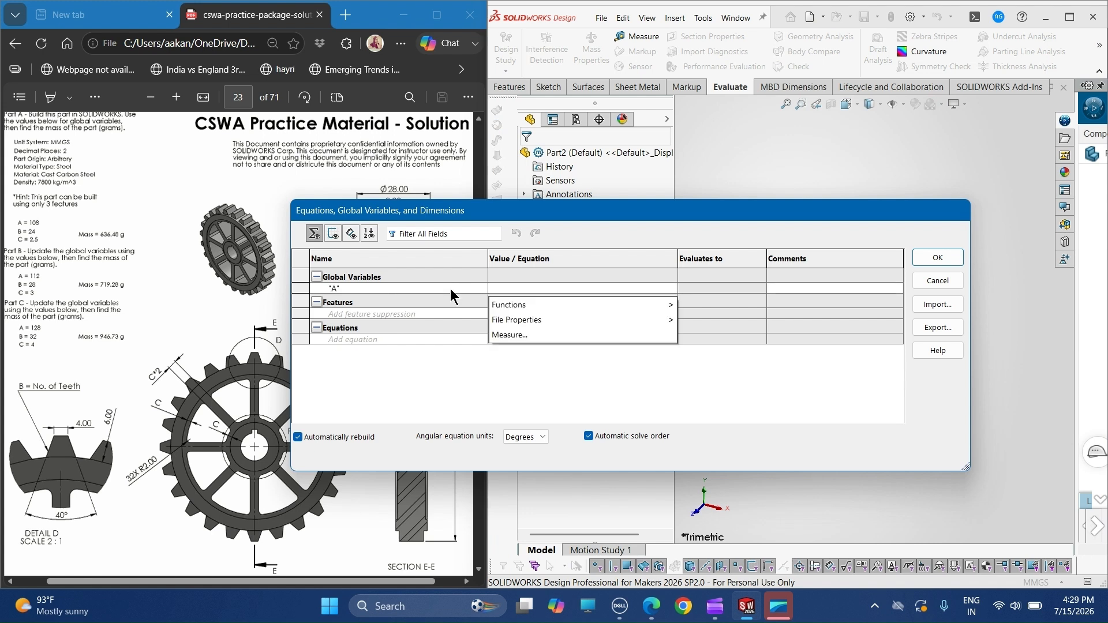
text(=108)
key(Return)
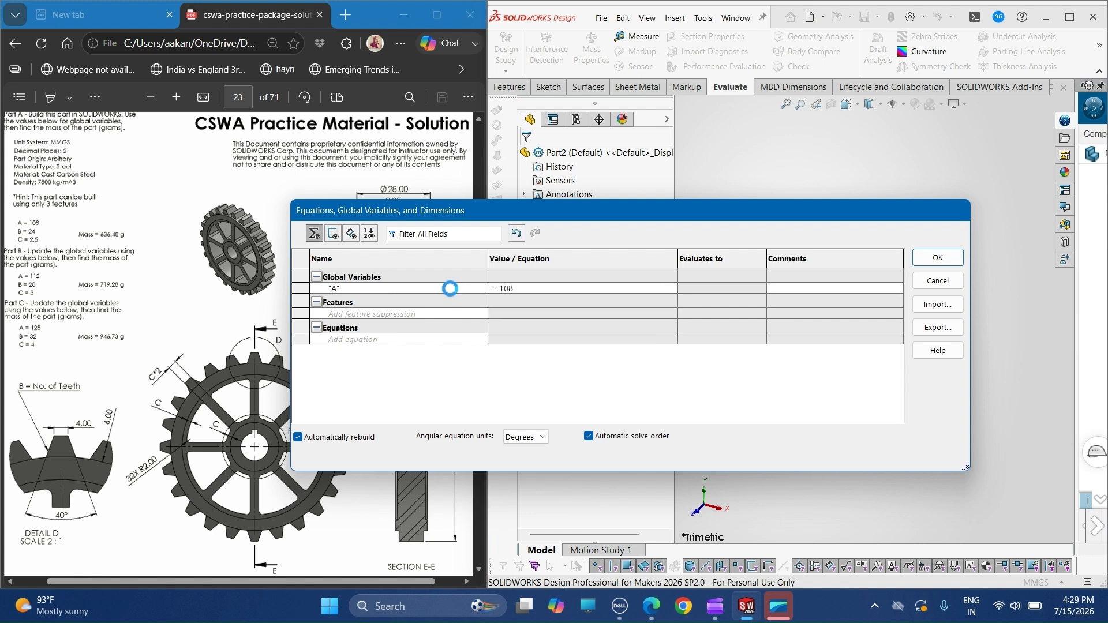
- Add a second global variable B with the value 24
text(B)
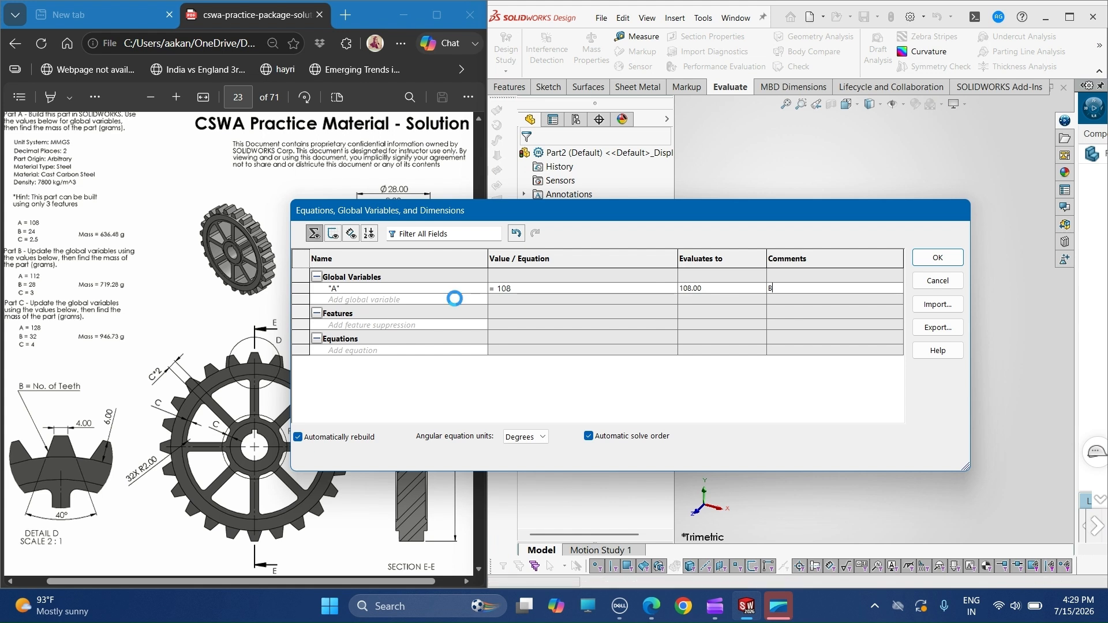
click(454, 298)
text(B)
key(Tab)
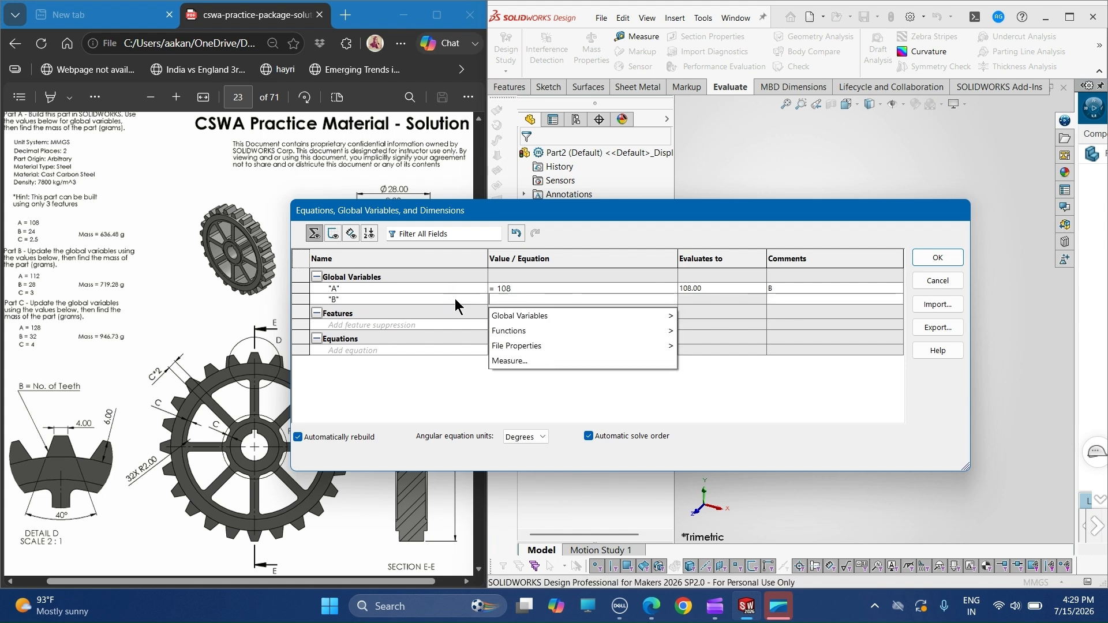
text(24)
key(Return)
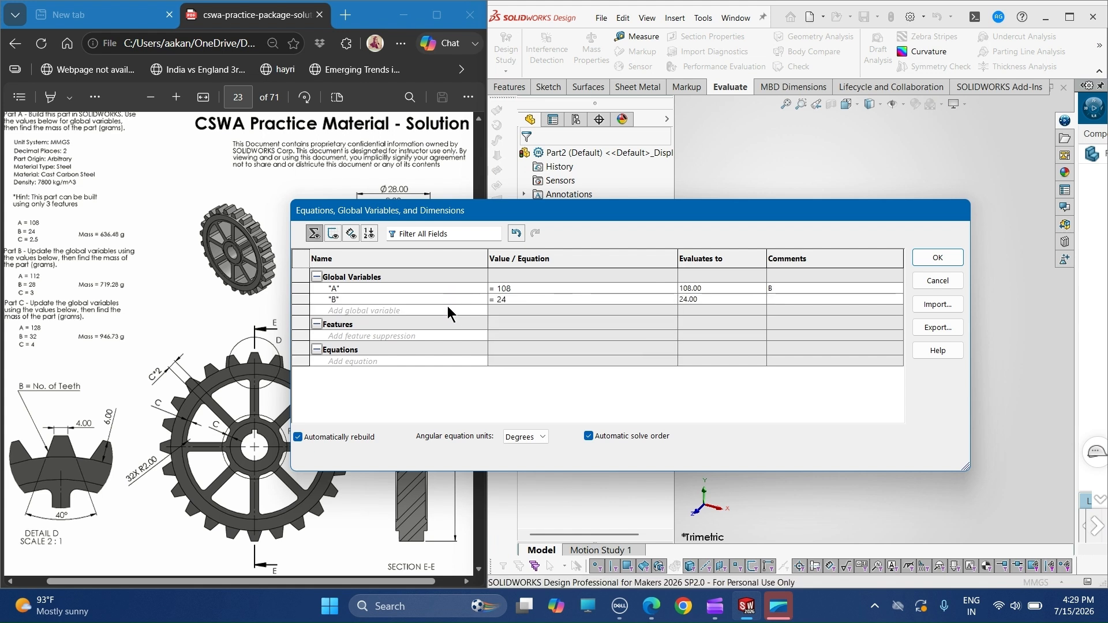
- Add a third global variable C with the value 2.5, accept the equations and expand them in the feature tree
text(C)
key(Tab)
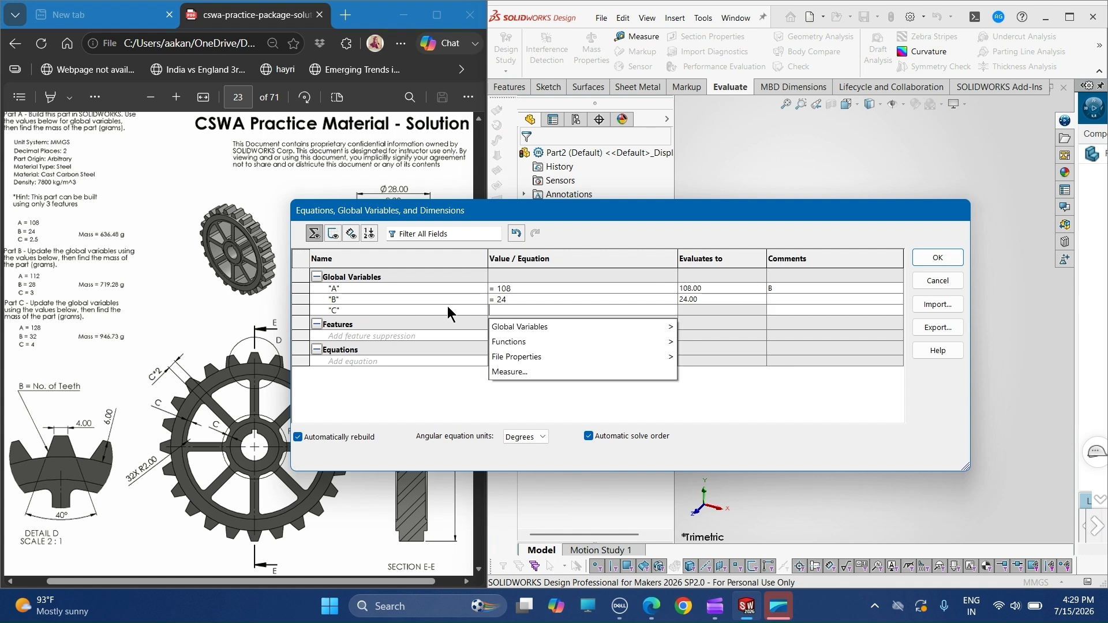
text(2.5)
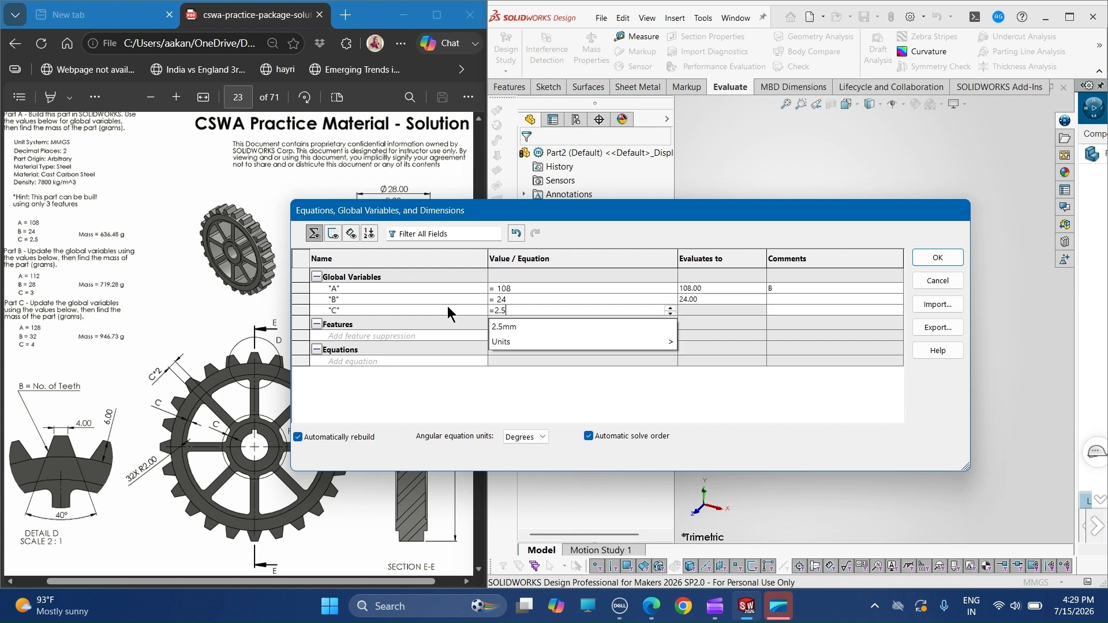
key(Tab)
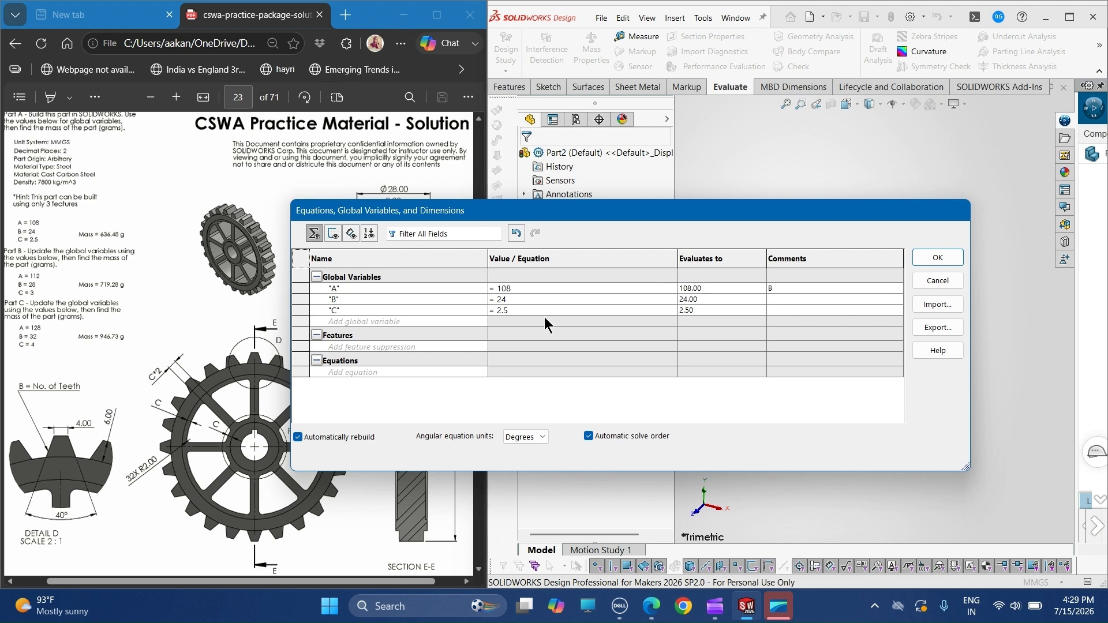
click(941, 258)
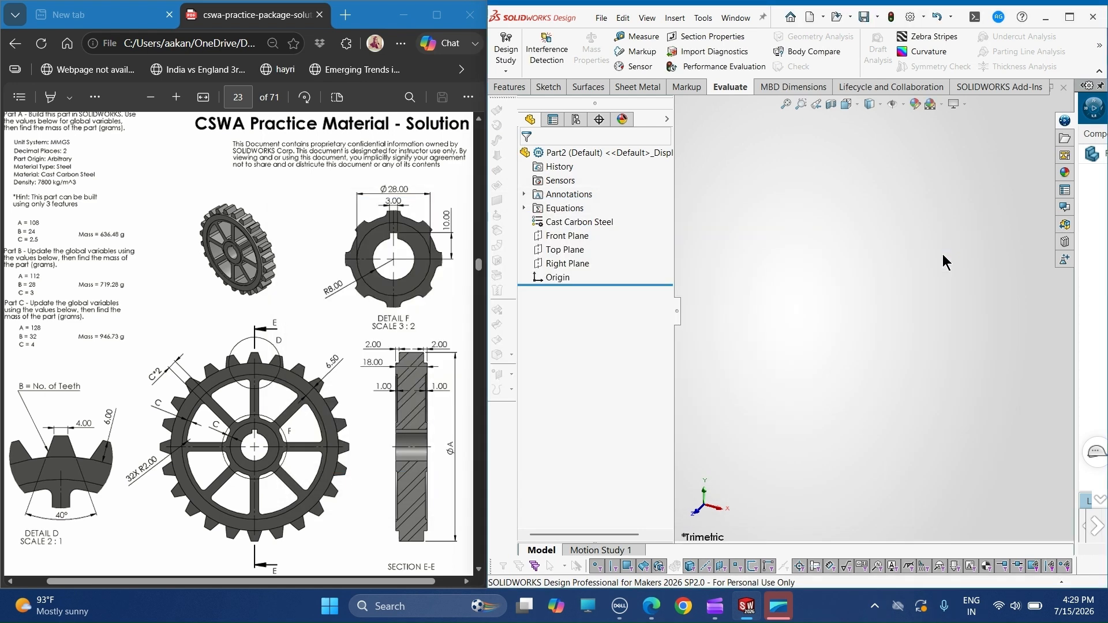
click(524, 209)
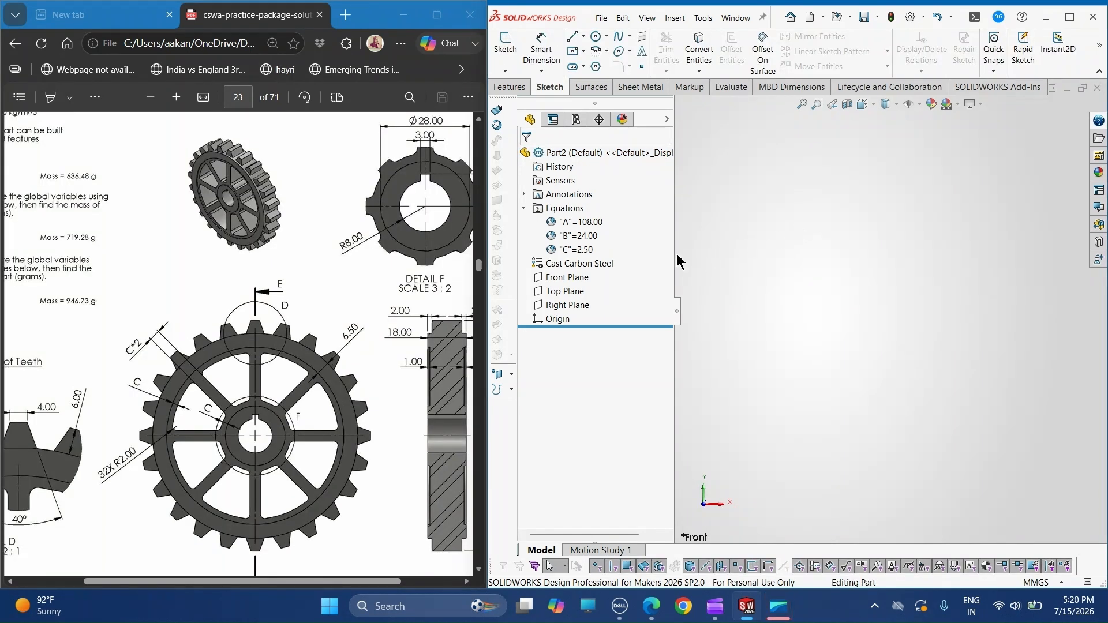
- Start a sketch on the Front Plane and draw a circle of about 58 mm radius centred on the origin
click(566, 278)
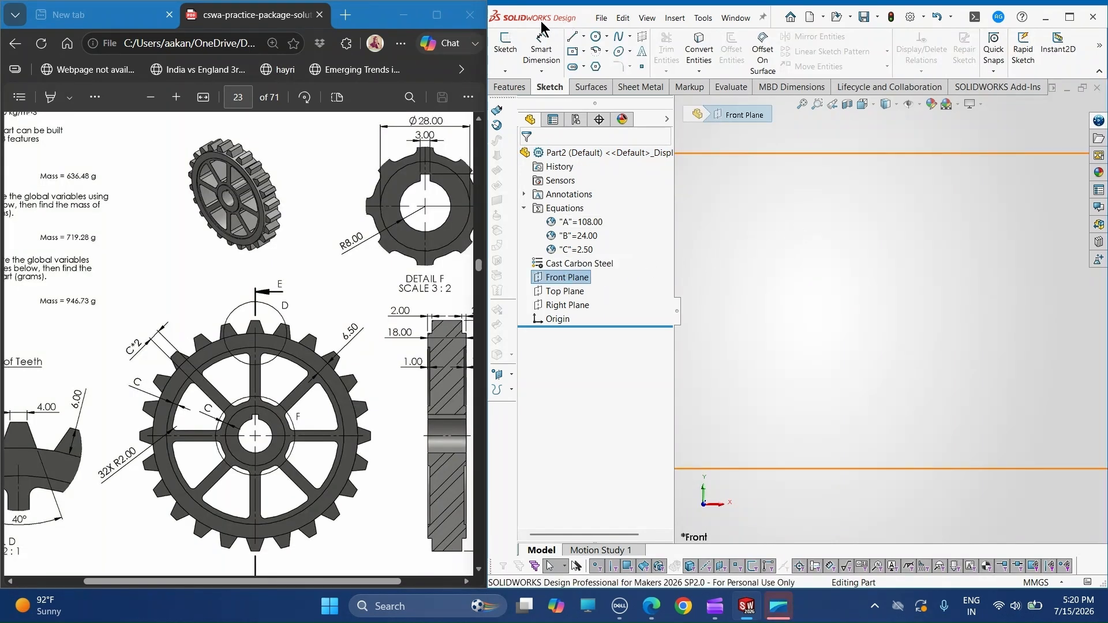
click(506, 49)
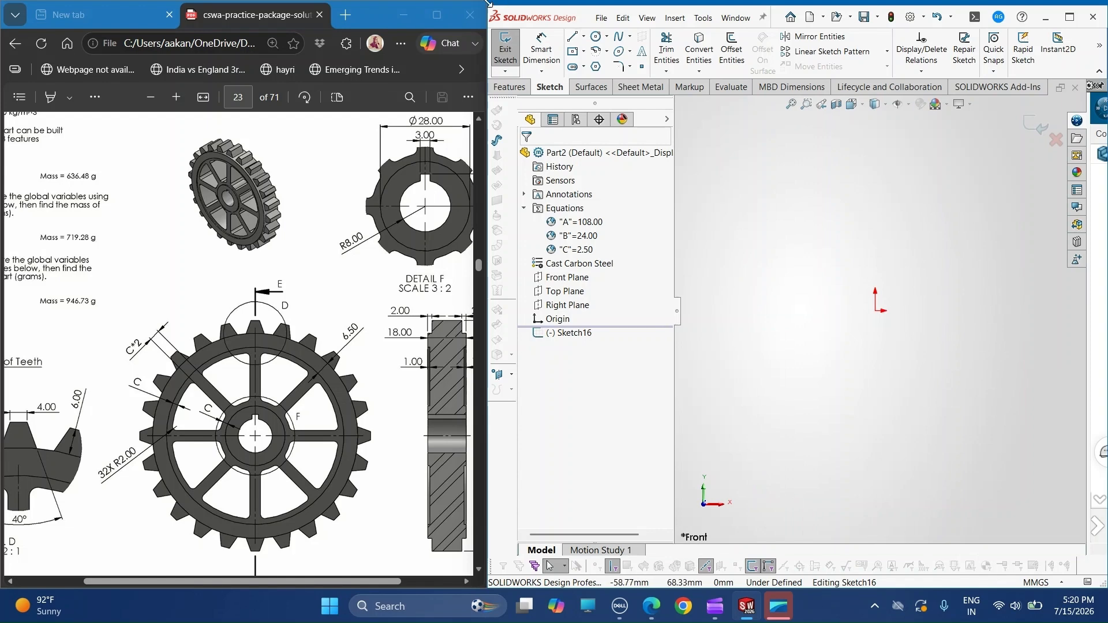
click(597, 36)
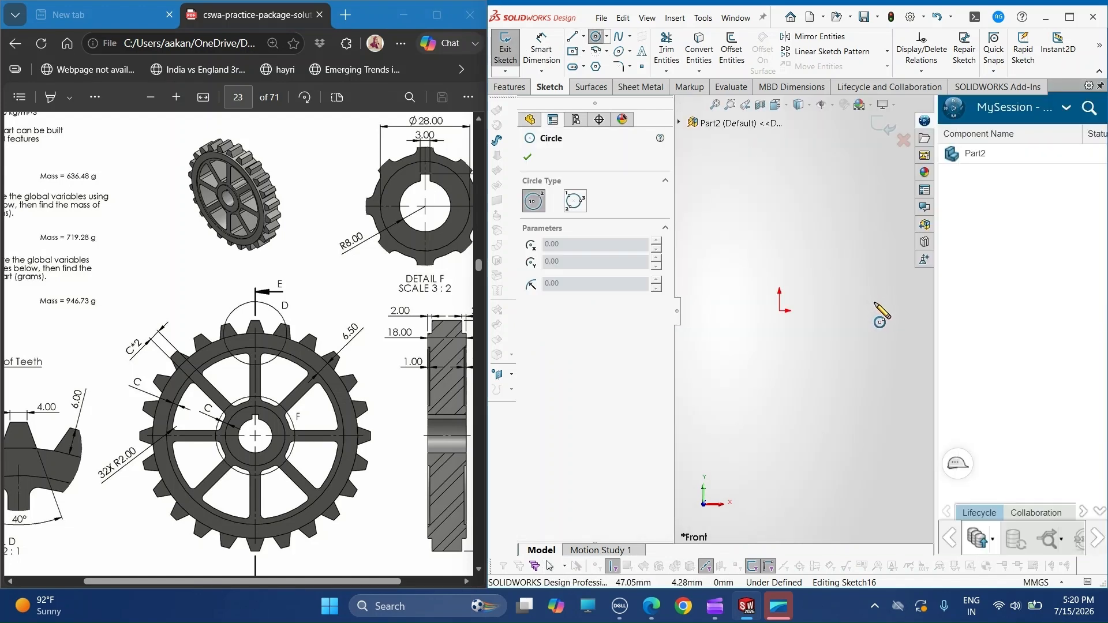
click(780, 311)
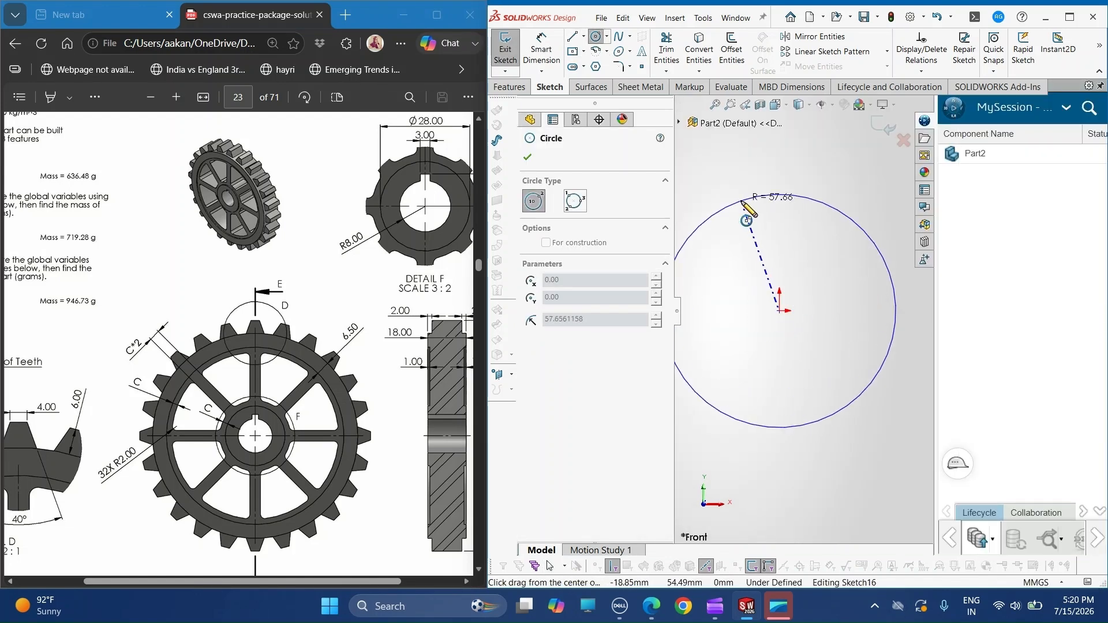
click(820, 201)
click(1101, 86)
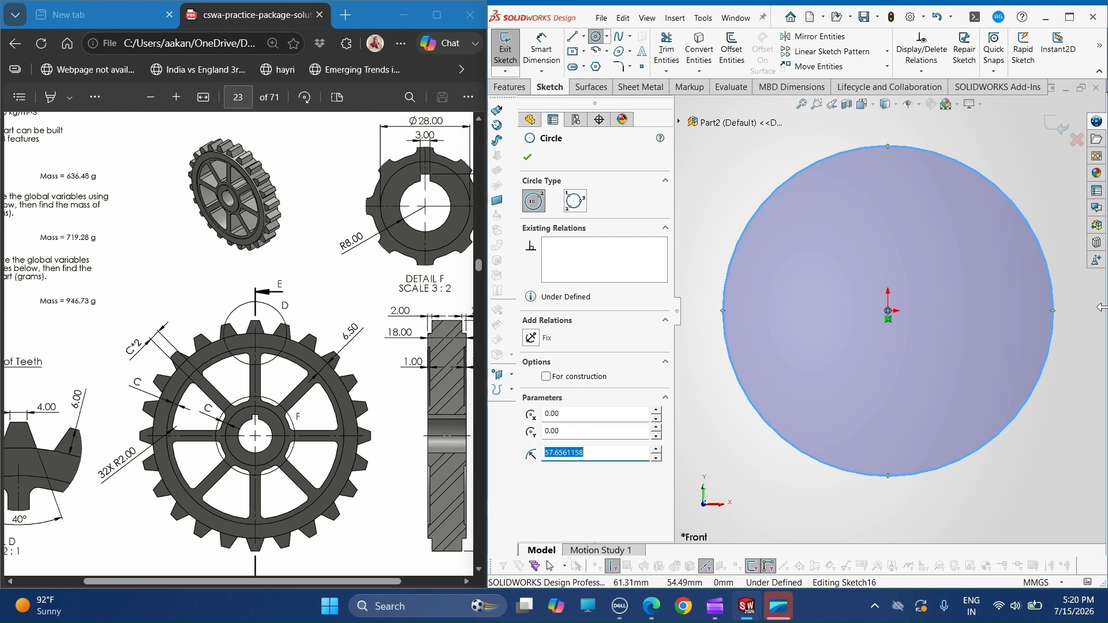
- Dimension the circle's diameter with an equation of global variable "A" minus 12
click(542, 51)
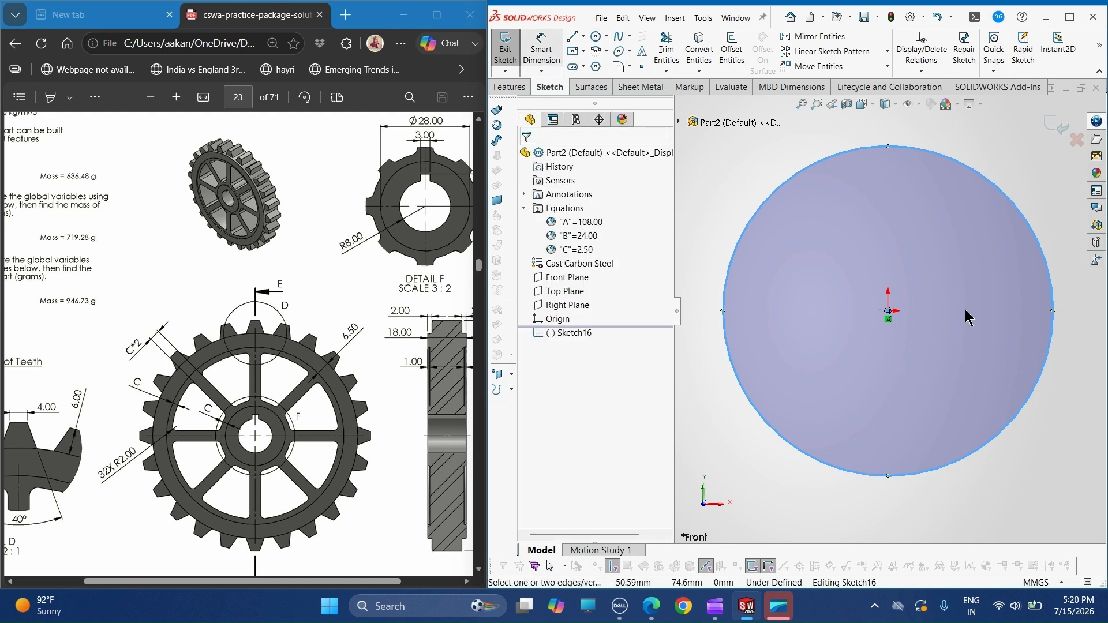
click(1001, 435)
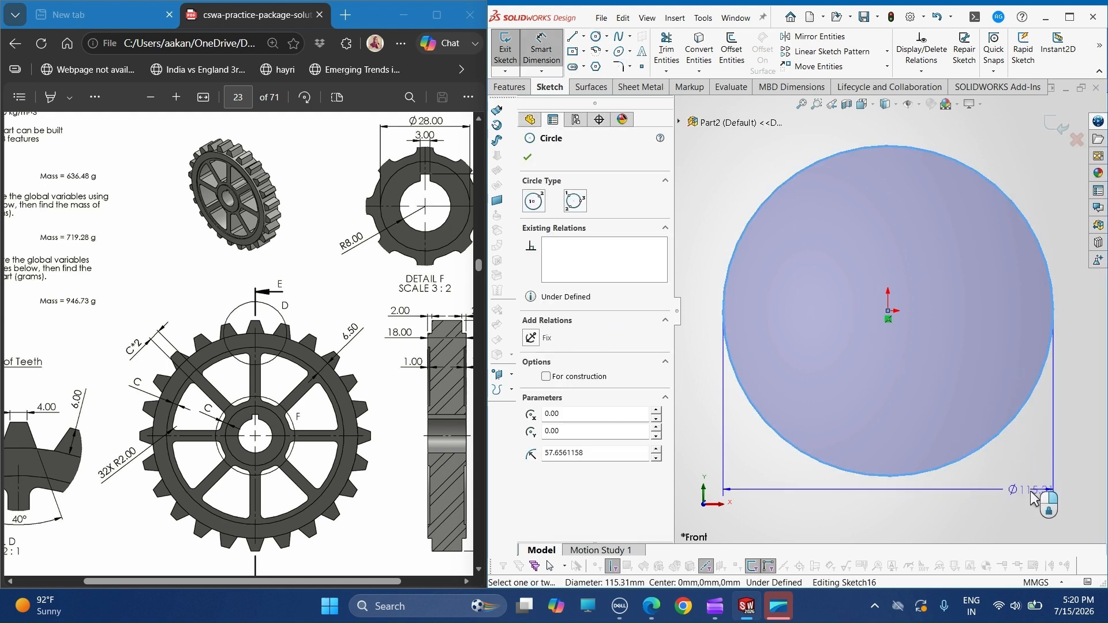
click(911, 523)
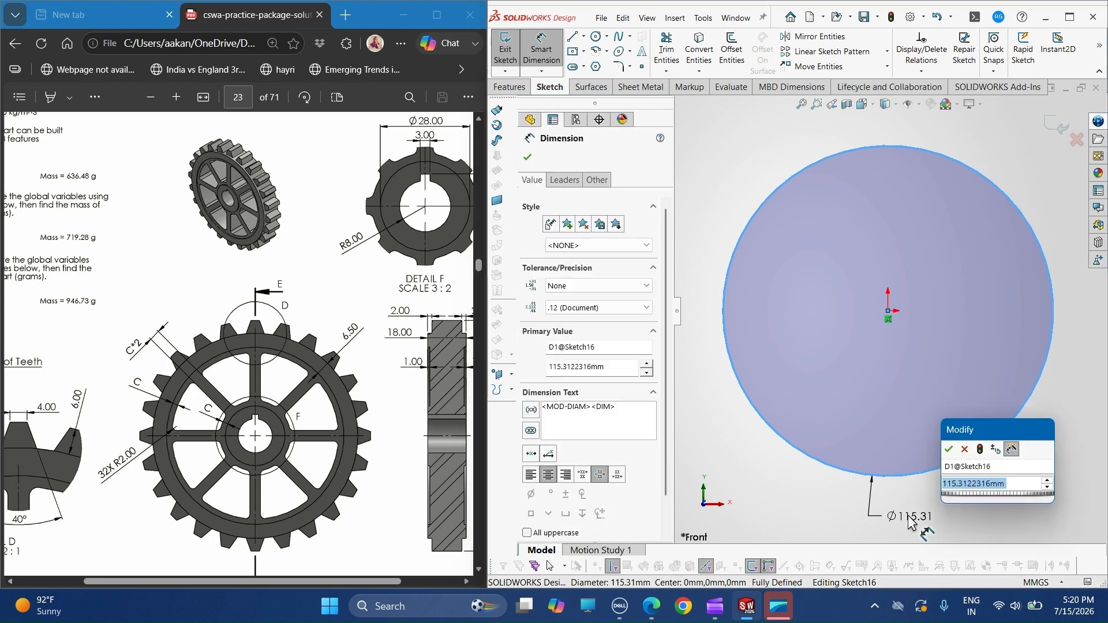
text(=a)
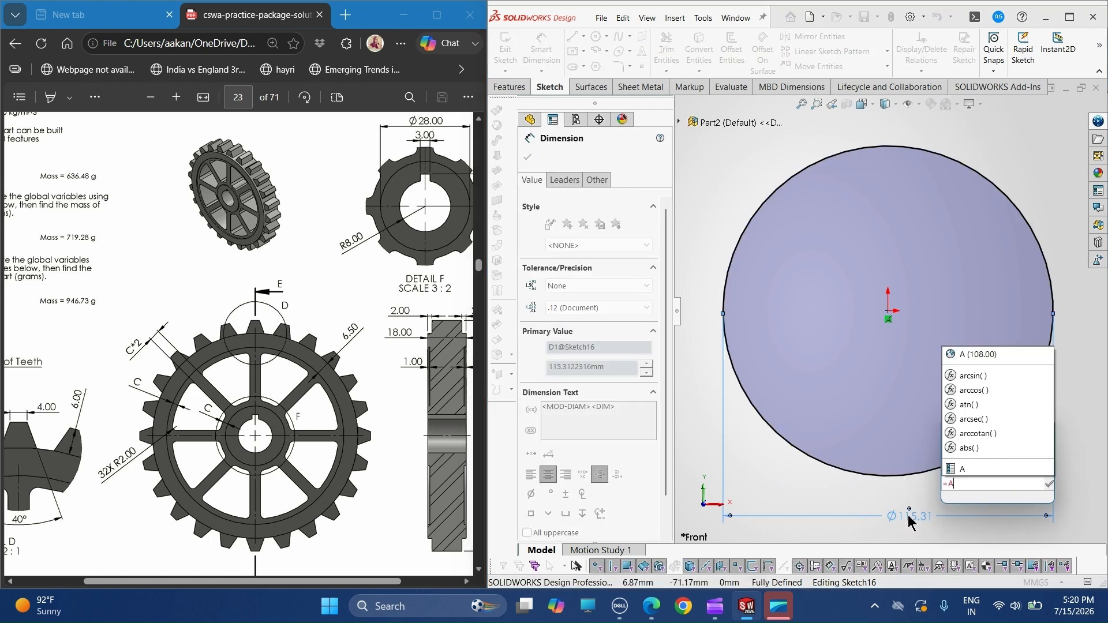
key(Down)
key(Return)
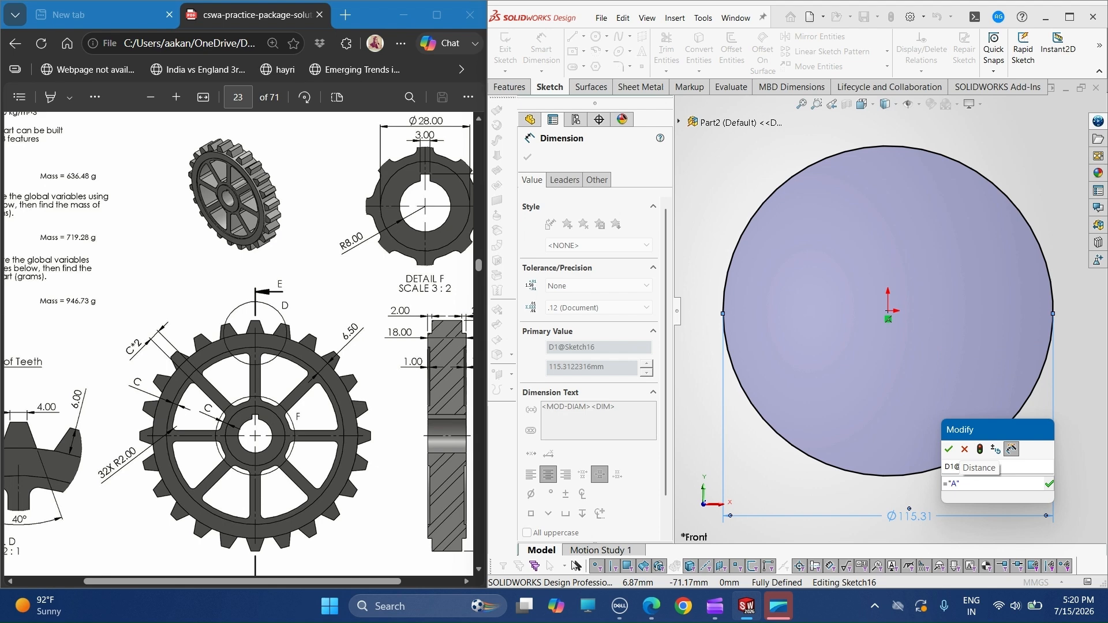
text(-12)
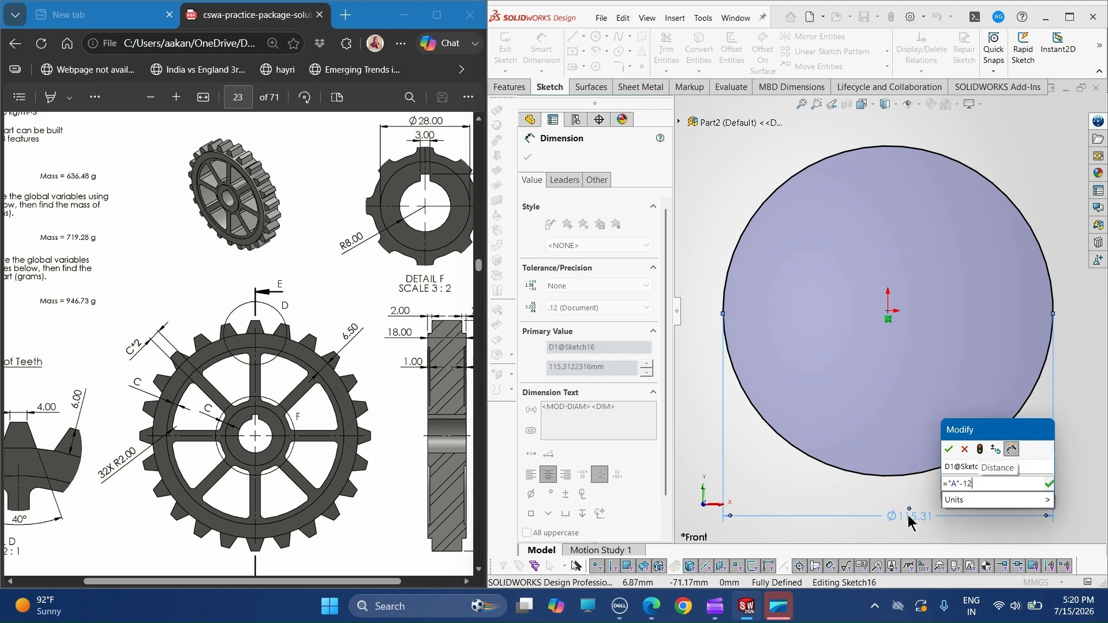
click(947, 454)
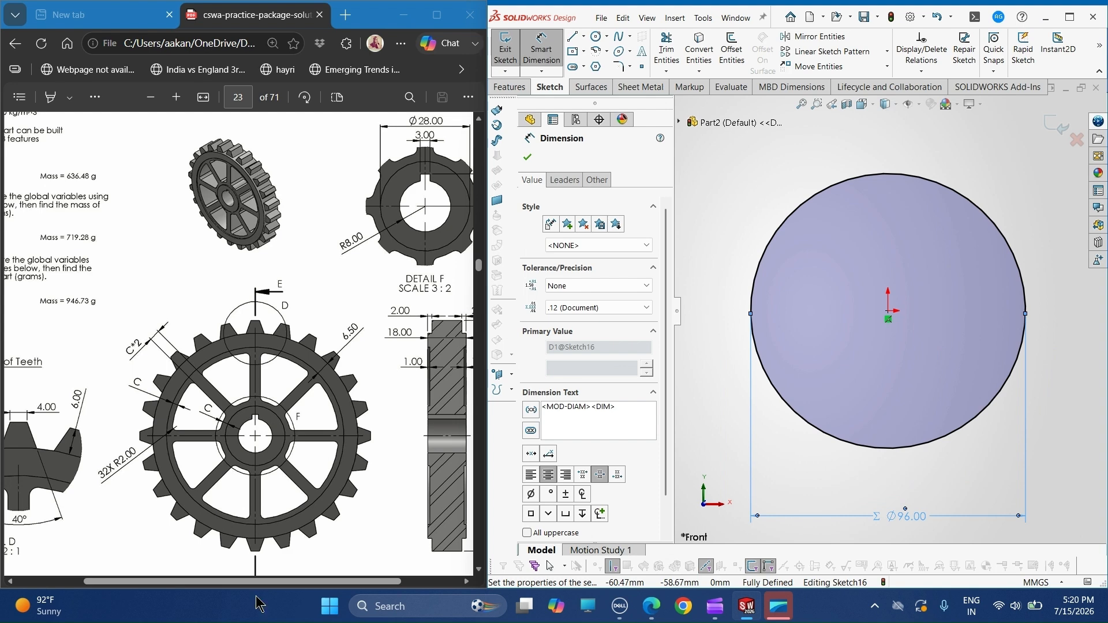
- Extrude the circle 18 mm using the Mid Plane end condition, checking the gear drawing for the width
drag(257, 604, 287, 598)
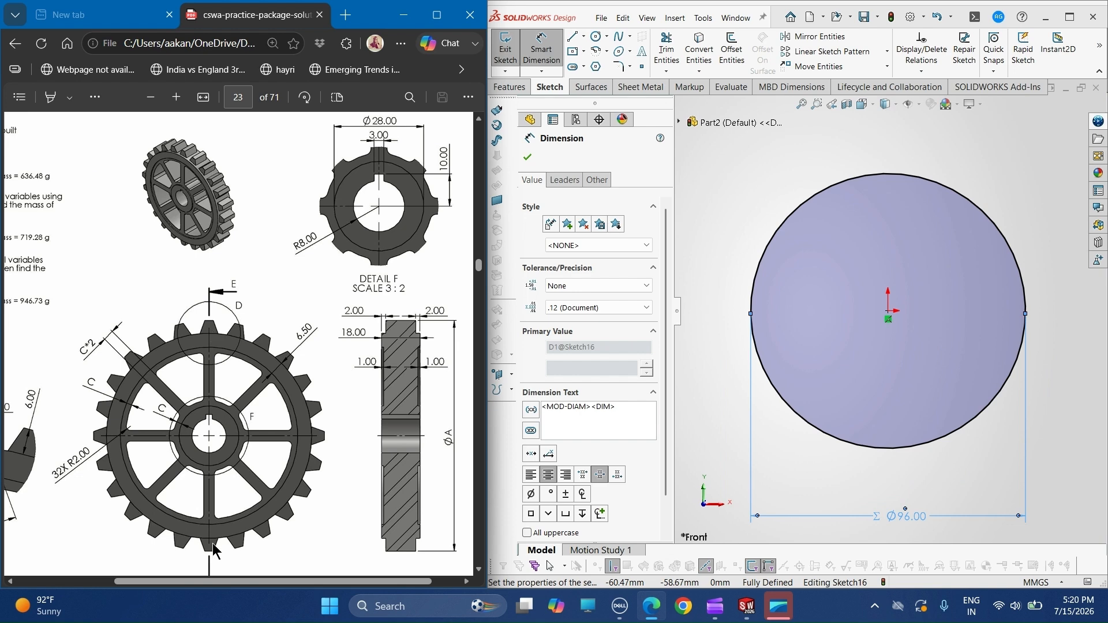
drag(200, 583, 151, 584)
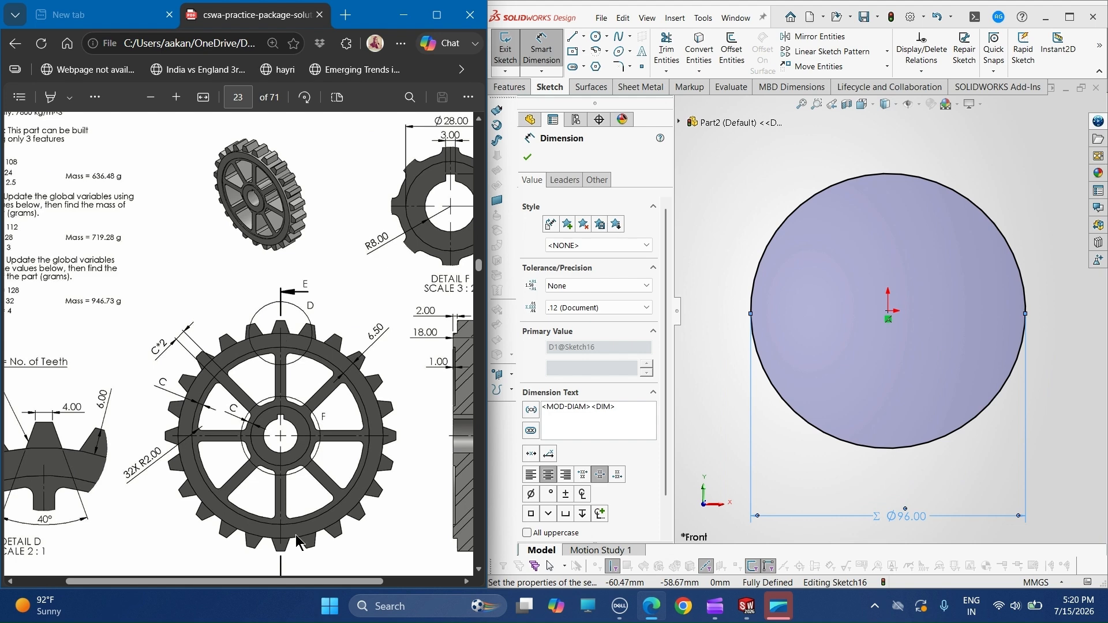
drag(281, 582, 346, 592)
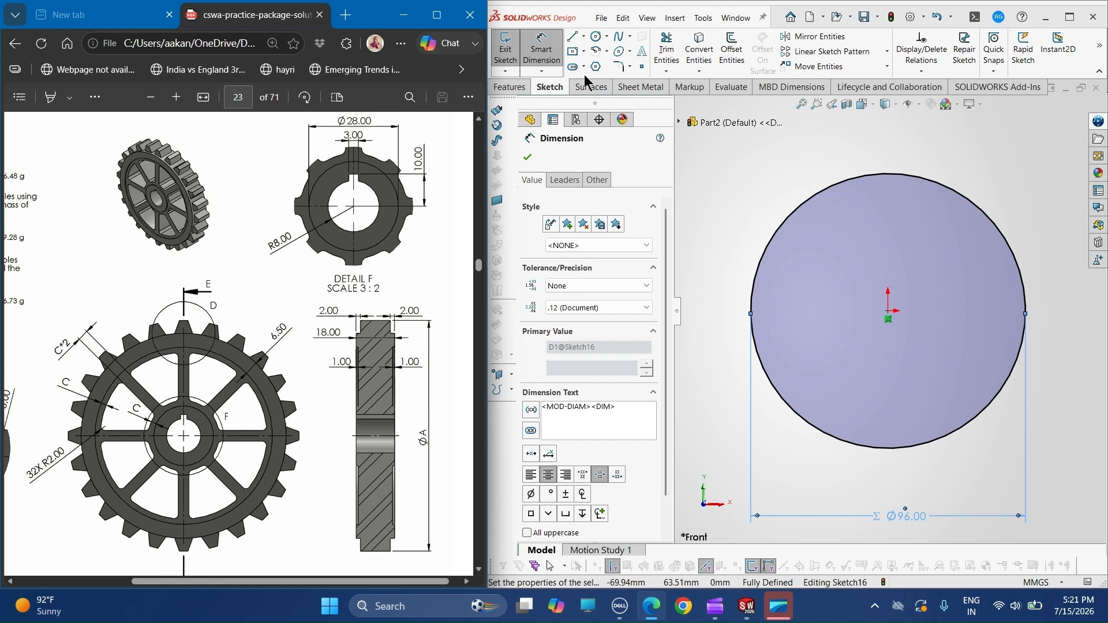
key(Escape)
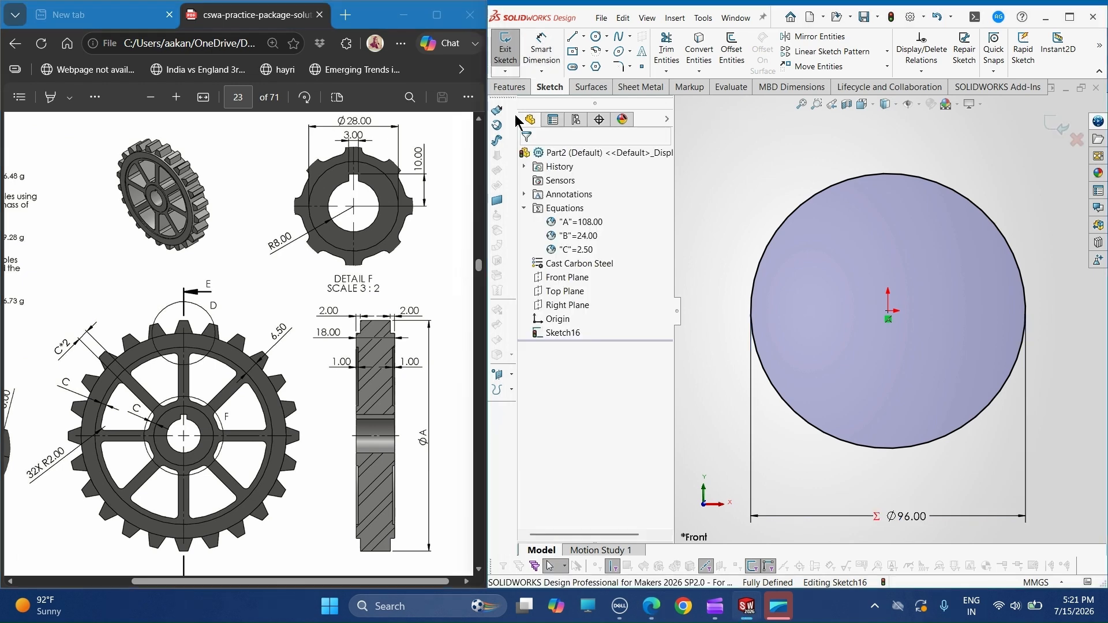
click(510, 87)
click(513, 51)
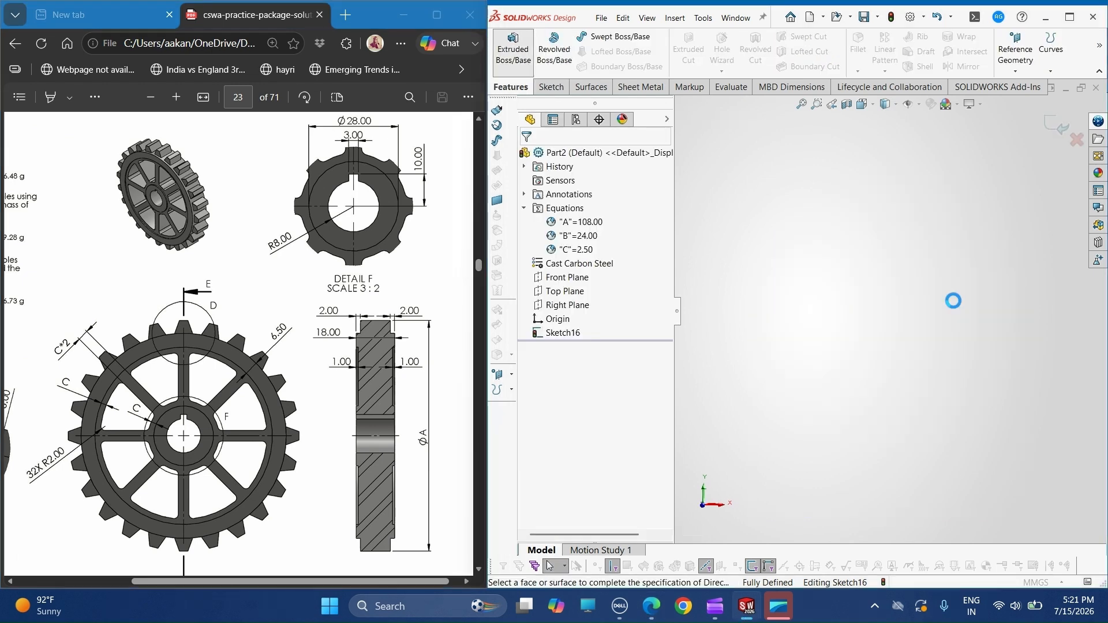
click(590, 239)
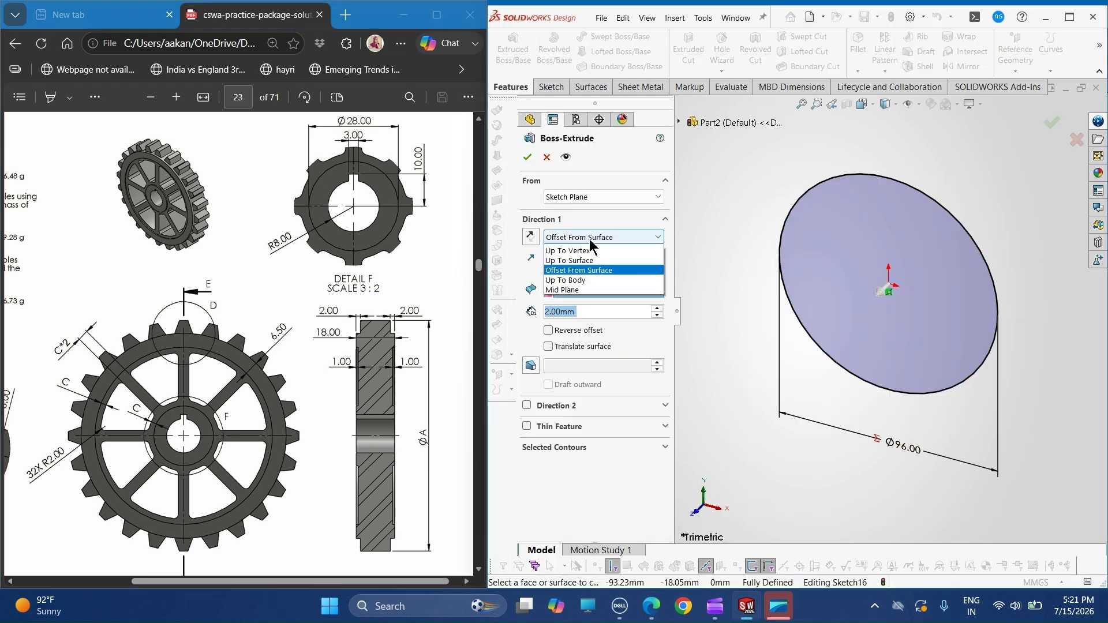
click(568, 299)
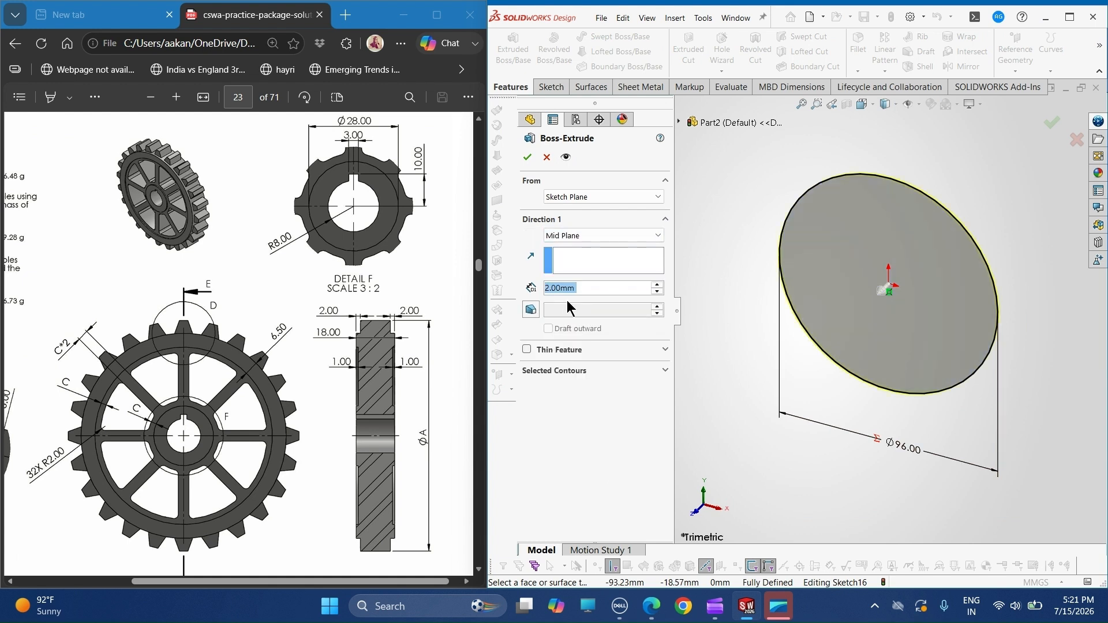
click(549, 288)
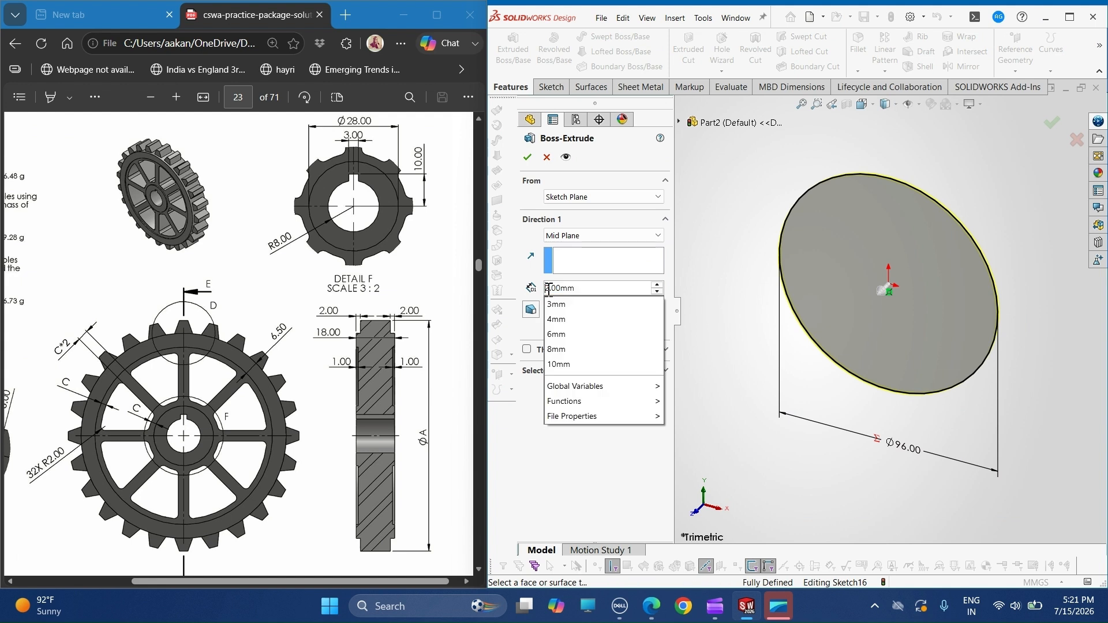
key(Delete)
text(1)
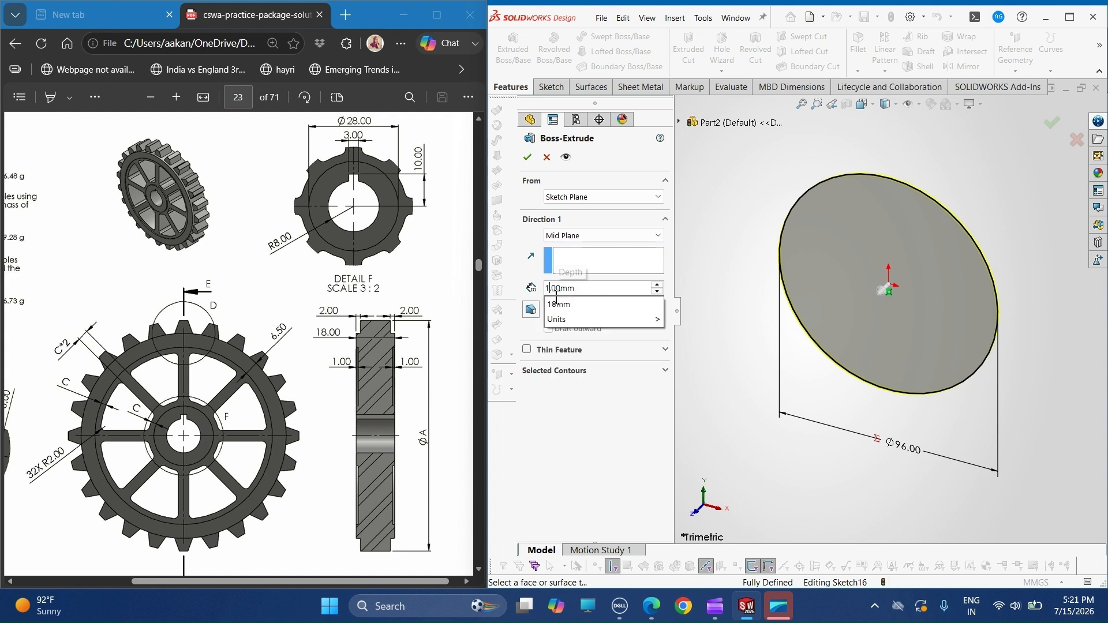
text(8)
key(Return)
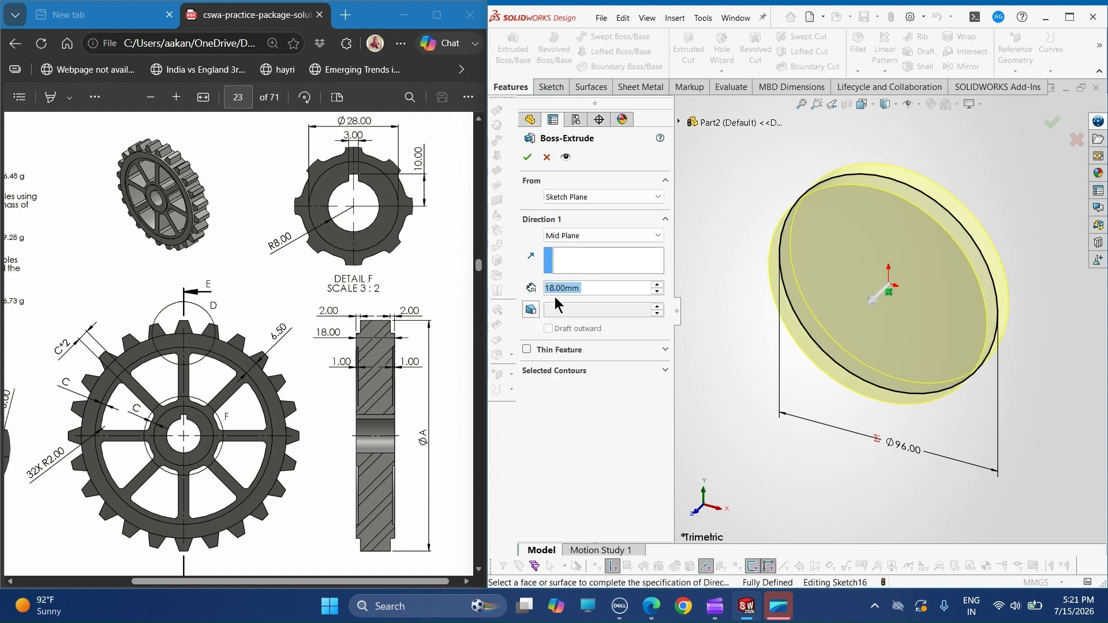
click(528, 157)
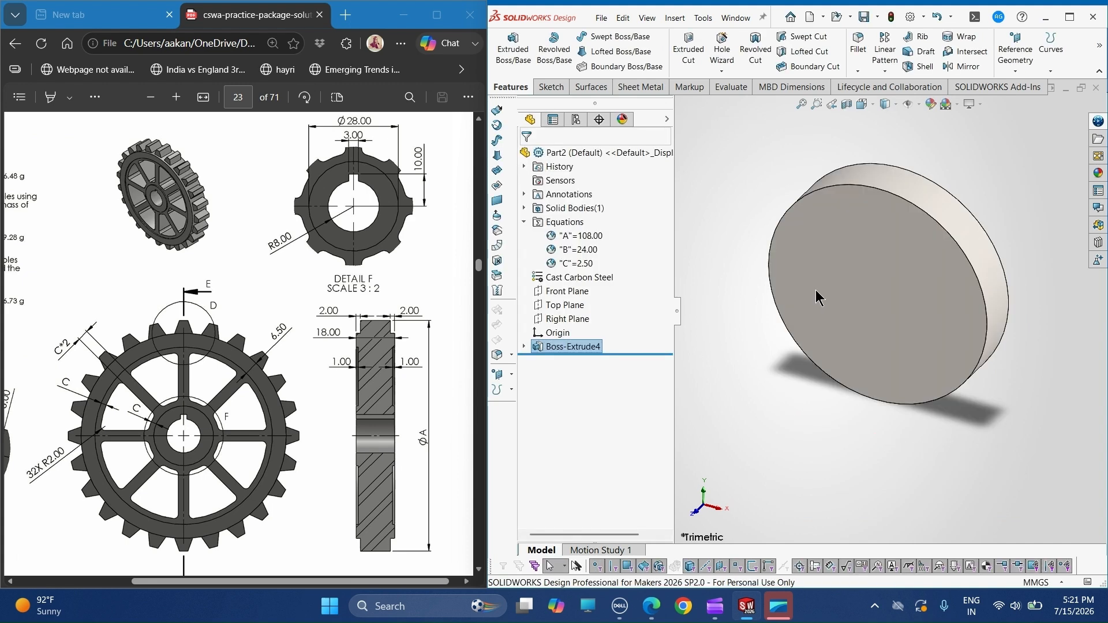
- Start a sketch on the disc's front face and draw a circle of about 37 mm radius centred on the origin
click(819, 298)
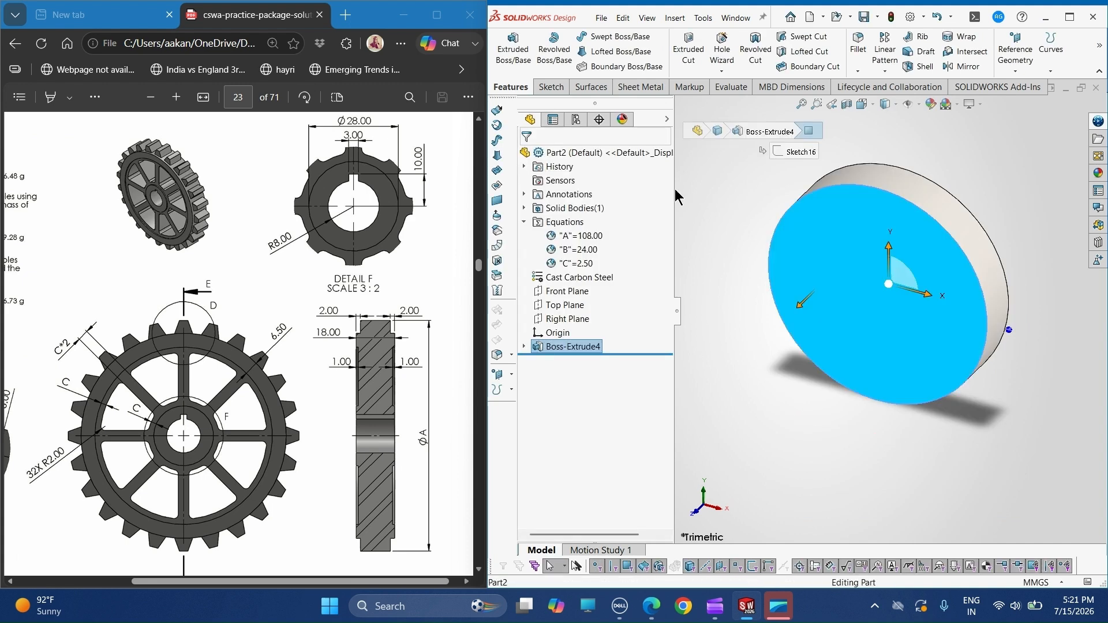
click(552, 92)
click(512, 55)
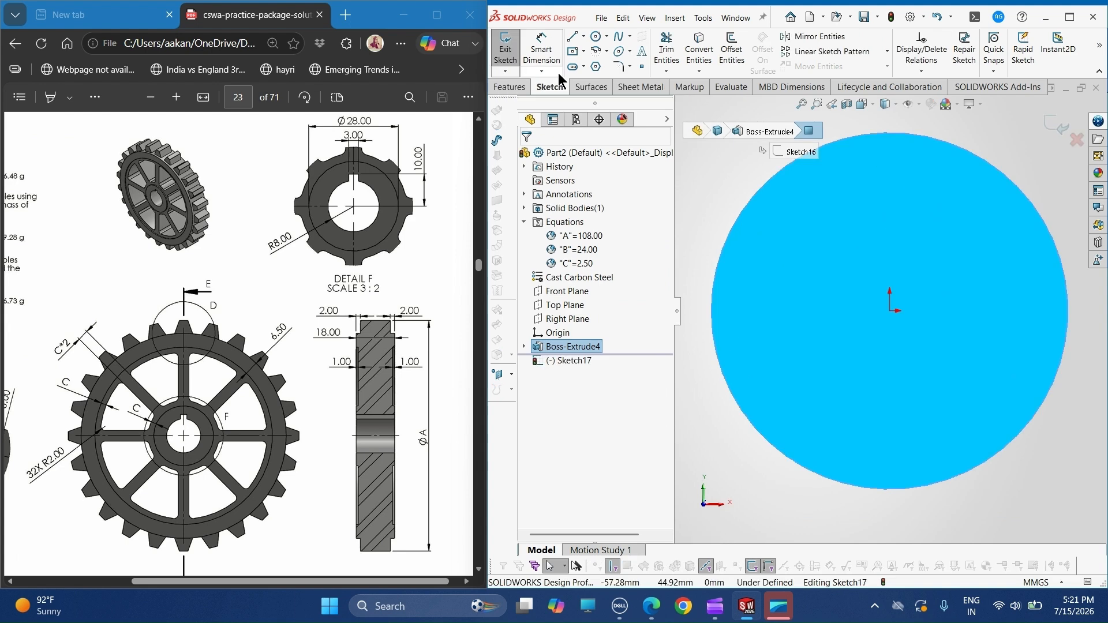
click(597, 39)
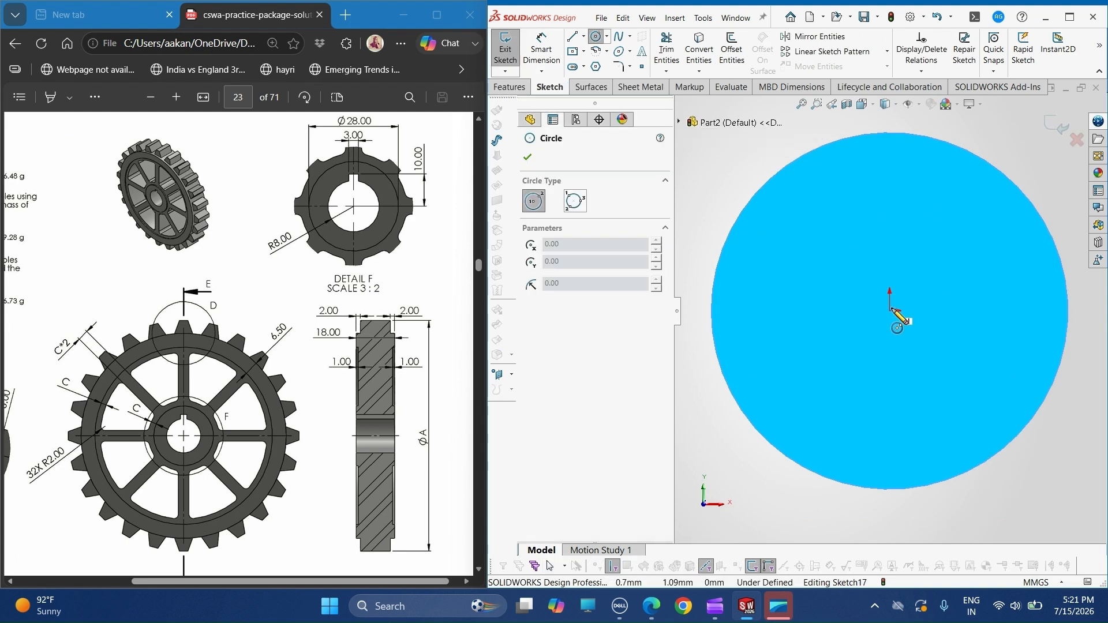
click(892, 311)
click(802, 208)
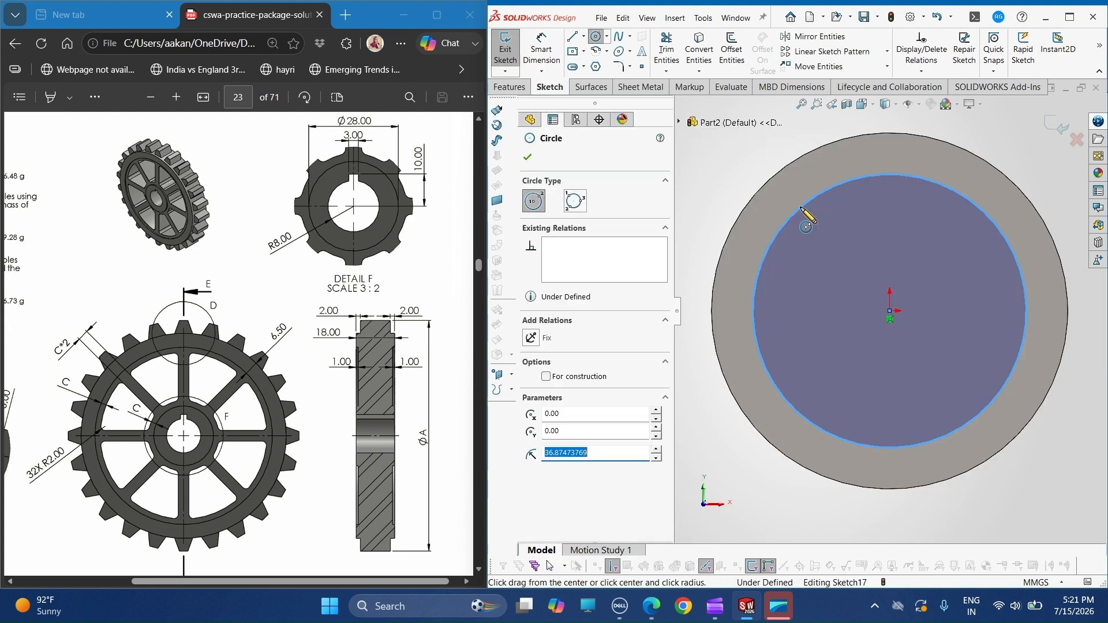
- Dimension the radial gap between the sketched circle and the disc's outer edge as 6.5 mm
click(545, 51)
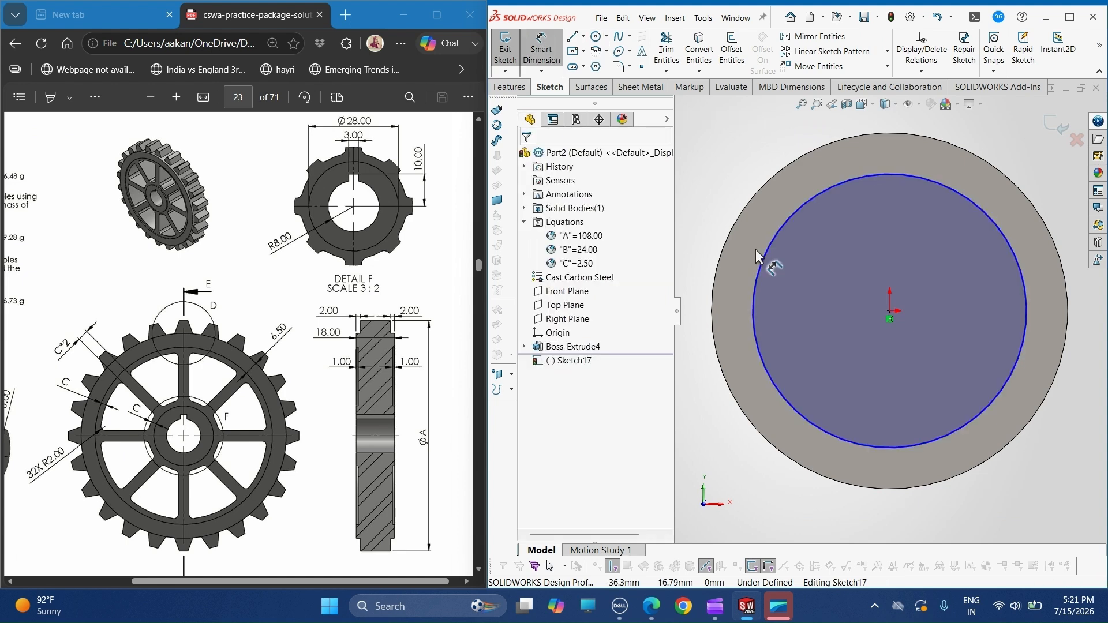
click(760, 255)
click(731, 239)
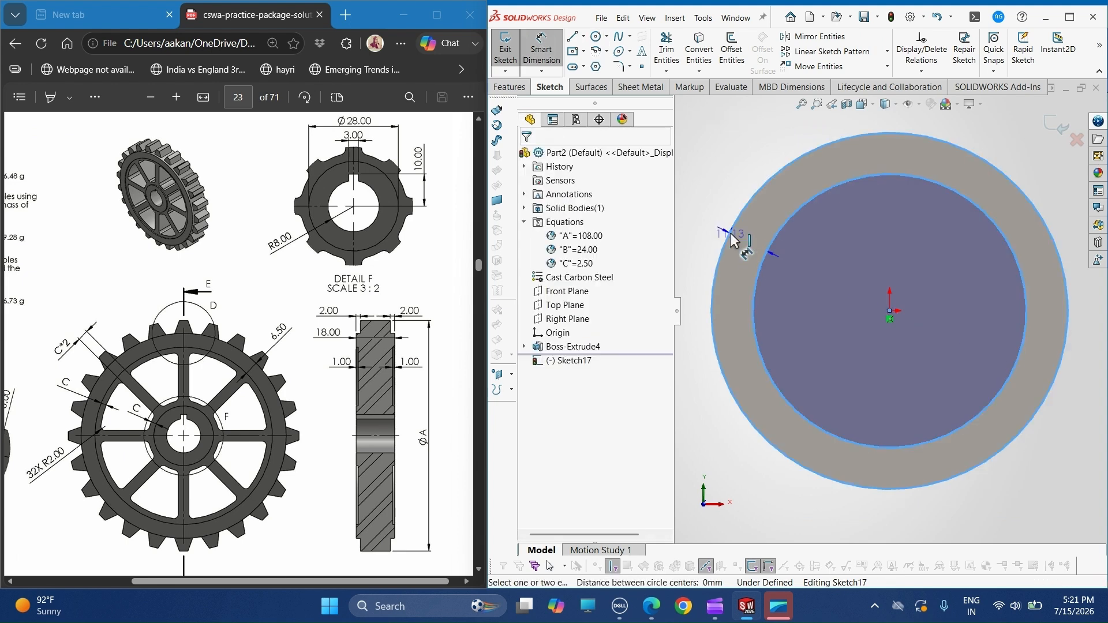
click(715, 218)
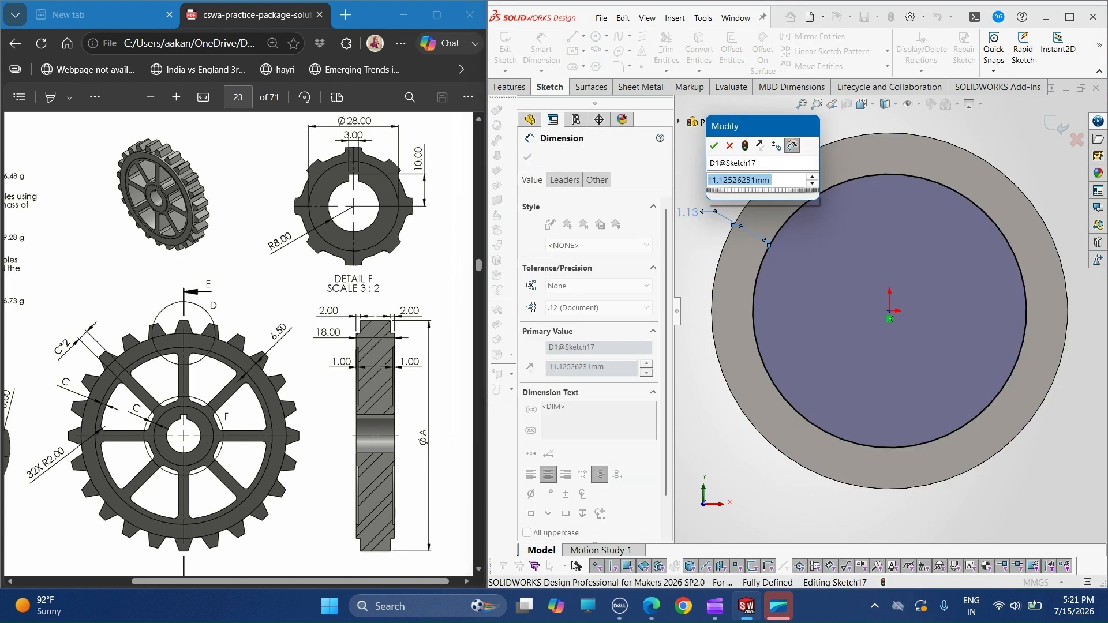
key(Return)
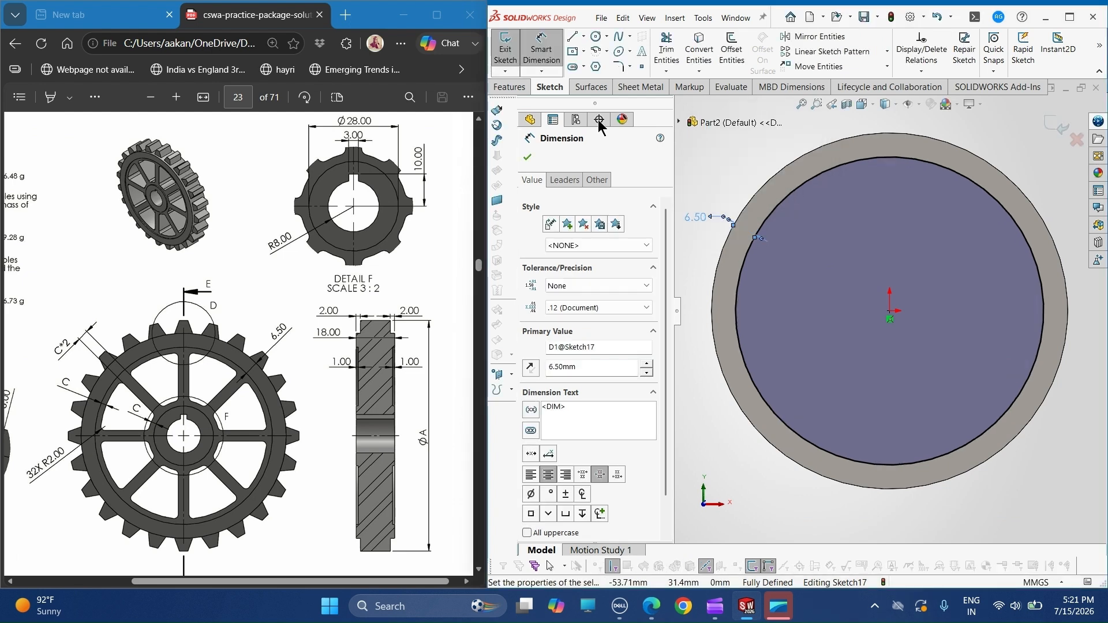
click(527, 158)
- Cut the circle into the disc's front face as a Blind extruded cut 1 mm deep
click(510, 88)
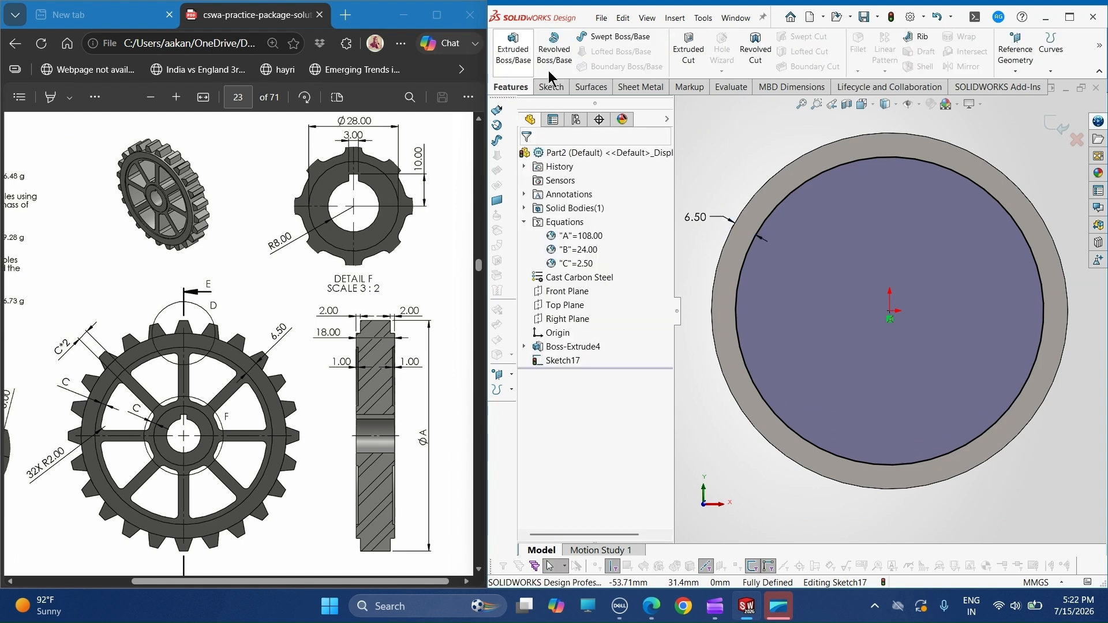
click(689, 51)
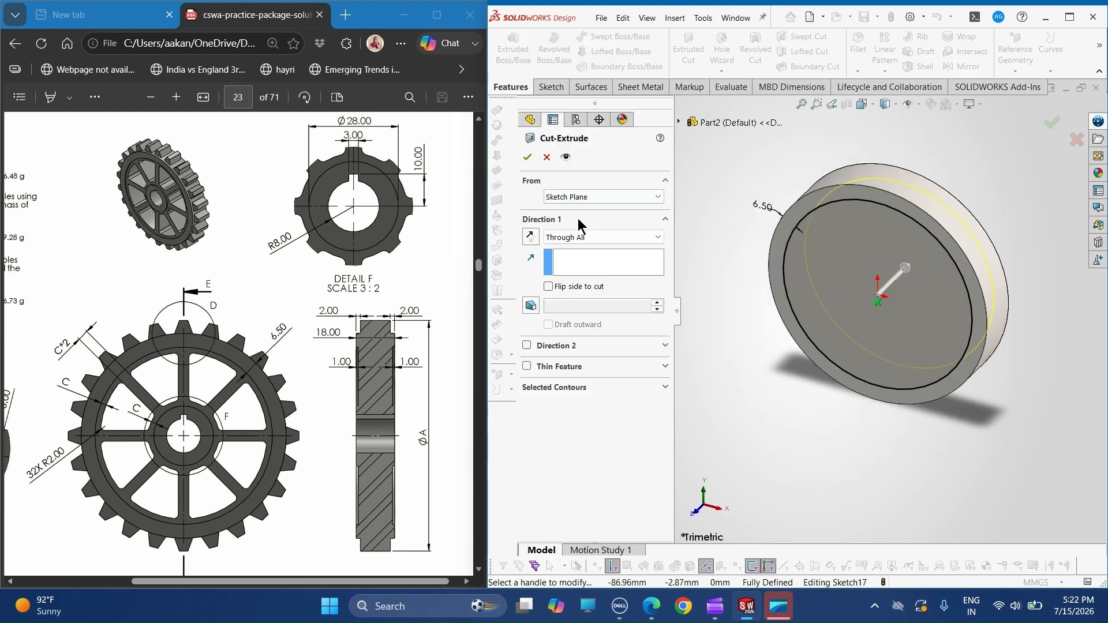
click(578, 237)
click(575, 251)
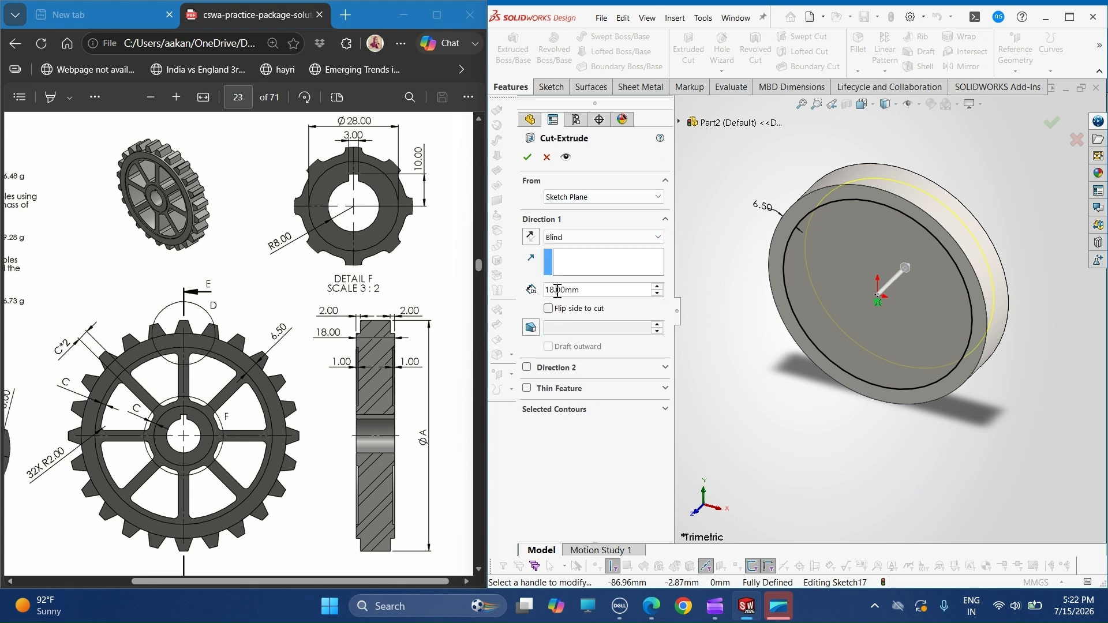
key(BackSpace)
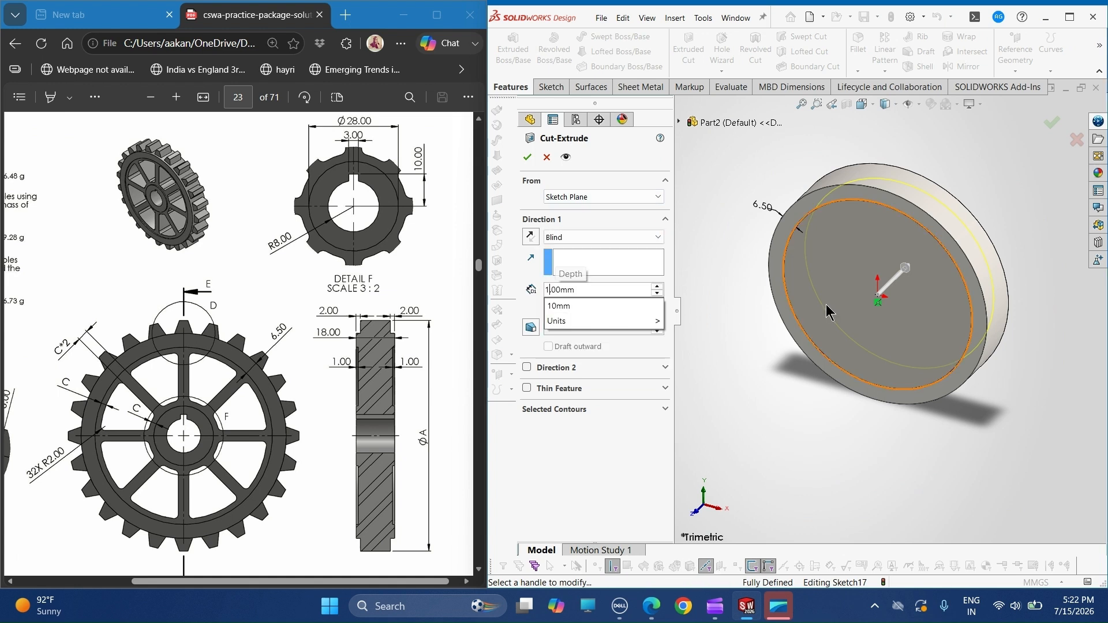
key(Return)
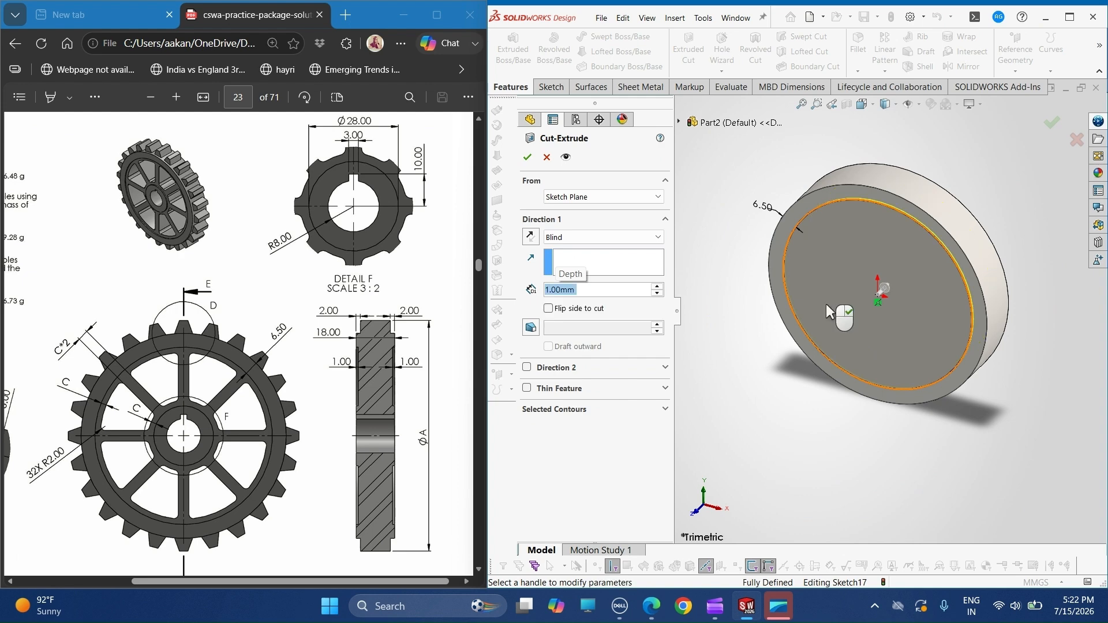
click(528, 157)
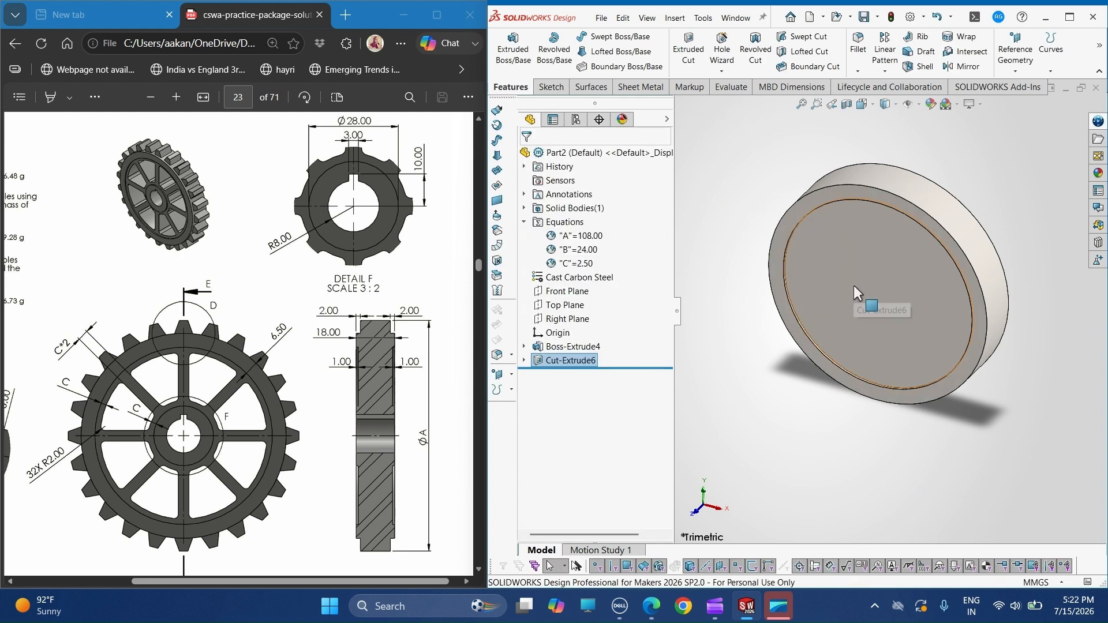
middle_drag(757, 253, 757, 224)
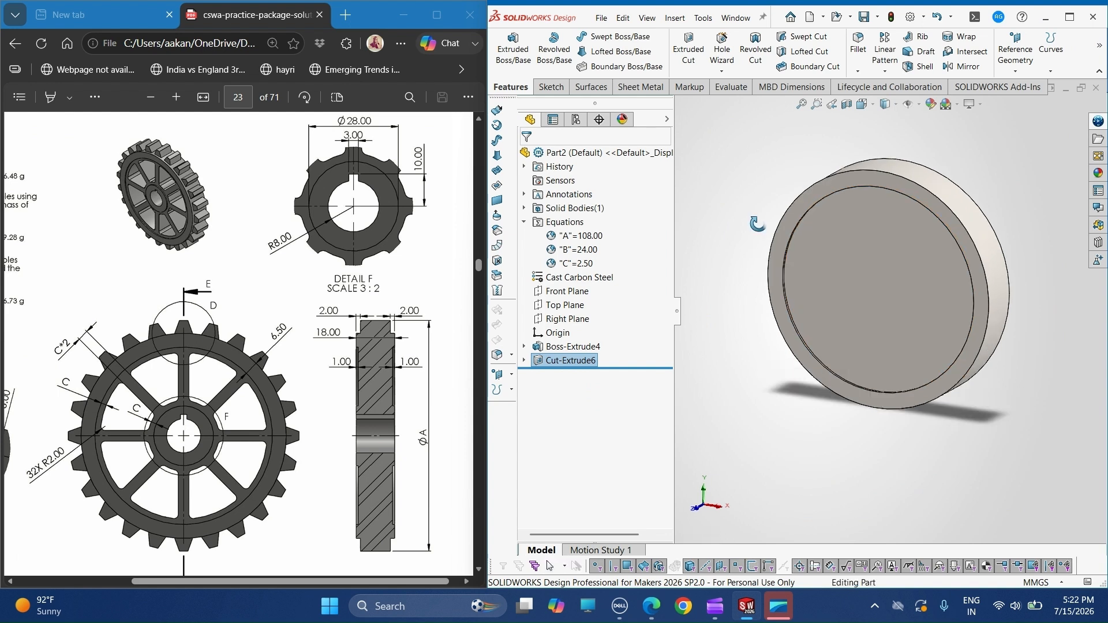
key(Escape)
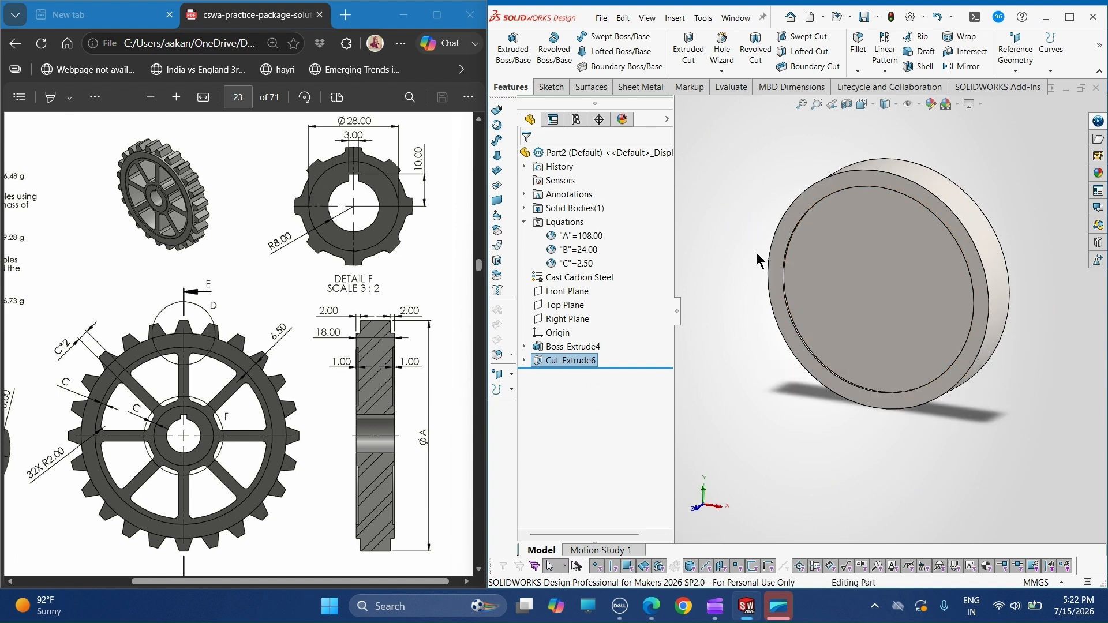
middle_drag(820, 268, 809, 273)
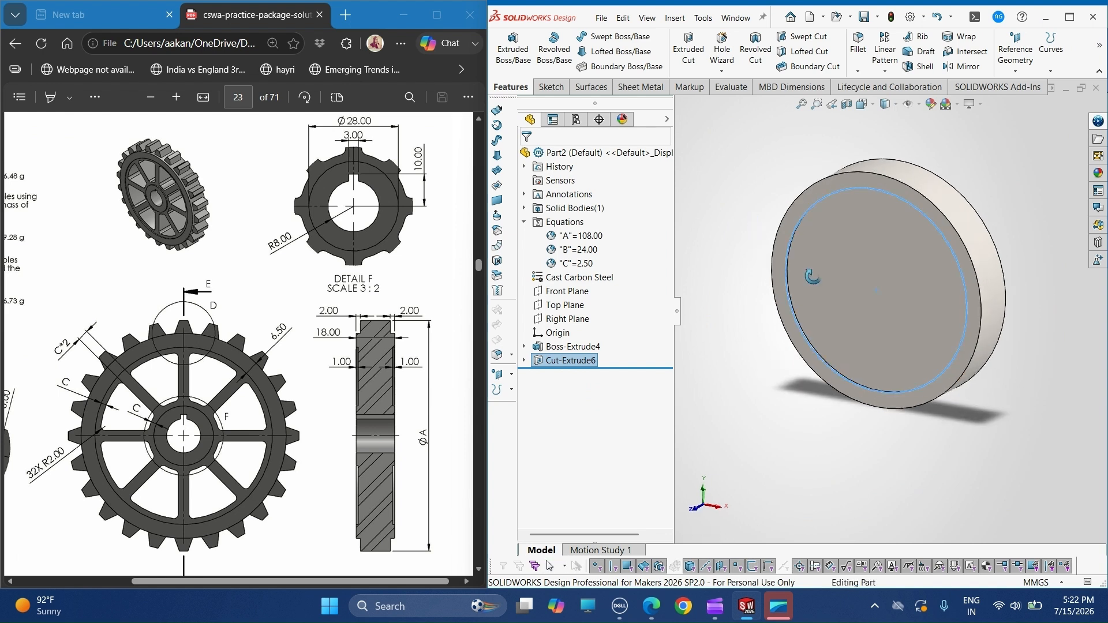
- Mirror the 1 mm circular recess cut about the Front Plane onto the disc's opposite face
click(586, 292)
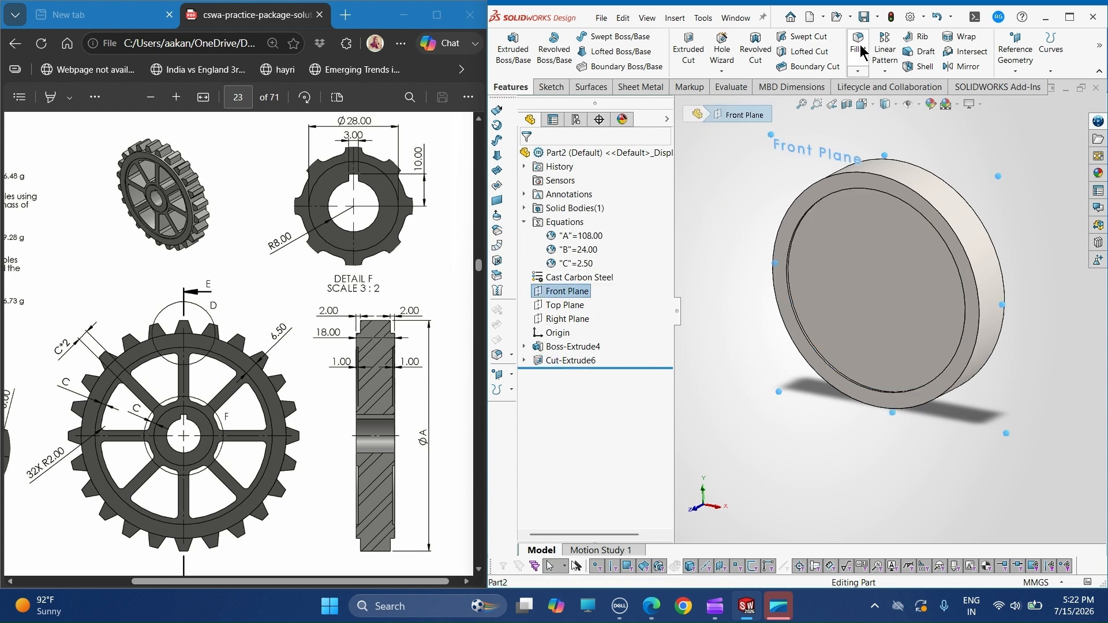
click(948, 68)
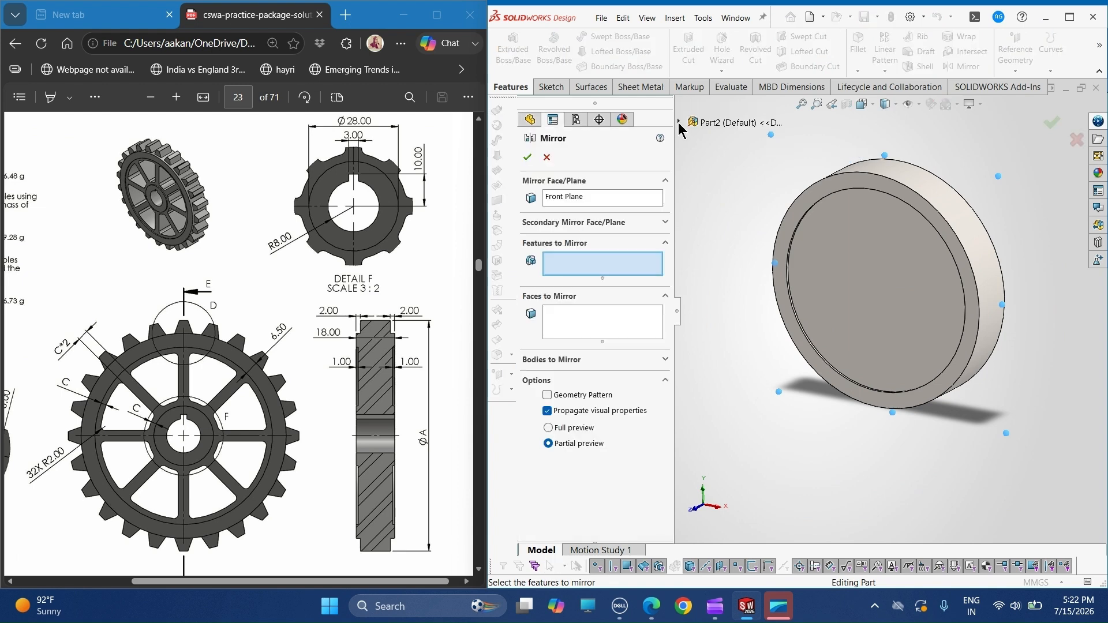
click(679, 122)
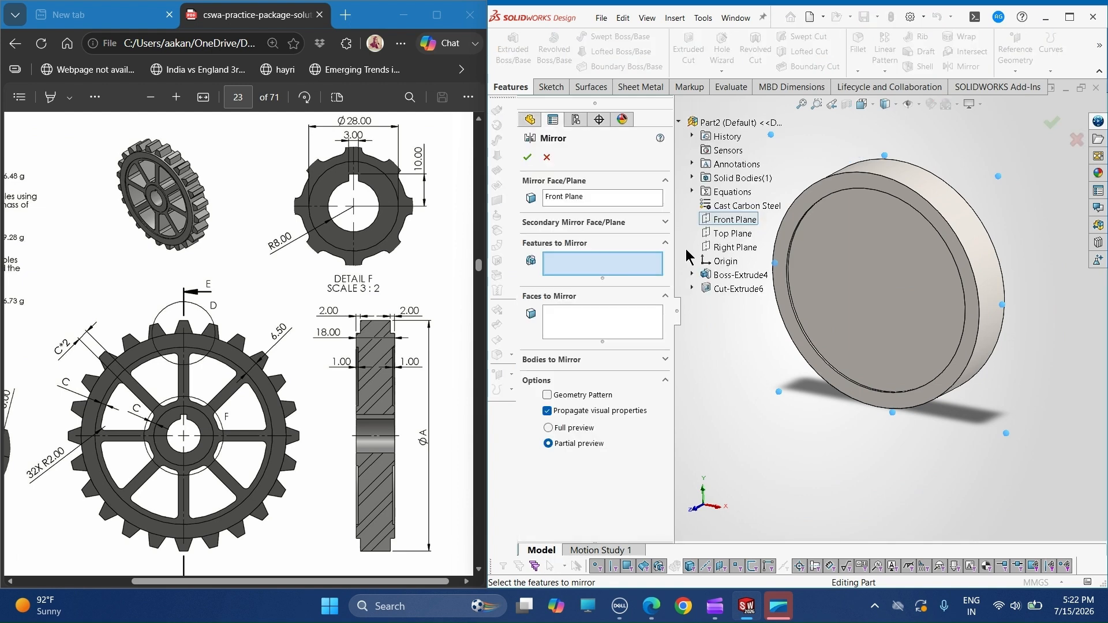
click(719, 289)
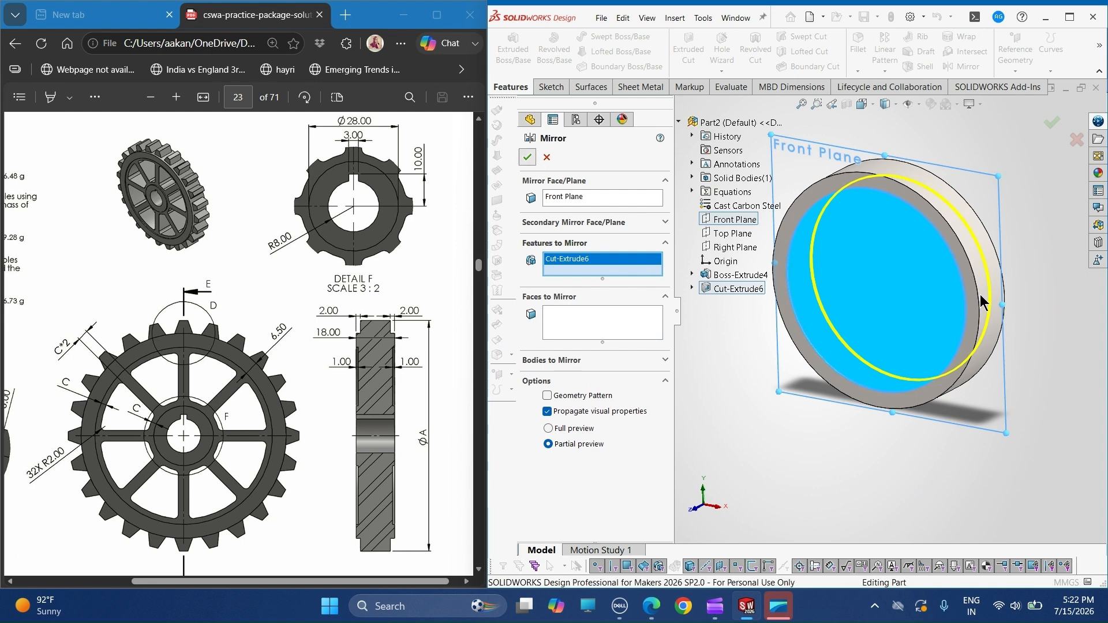
mouse_move(980, 295)
middle_down()
mouse_move(886, 316)
mouse_move(974, 297)
middle_up()
- Start a sketch on the recessed front face and draw a circle of about 19 mm radius centred on the origin
click(886, 288)
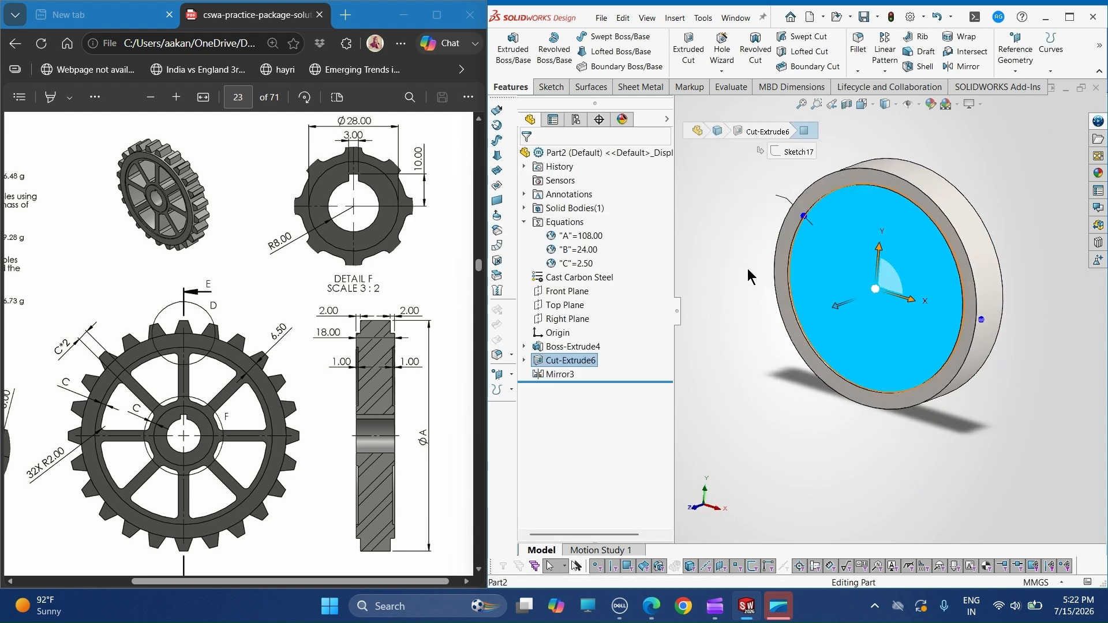
click(551, 88)
click(505, 48)
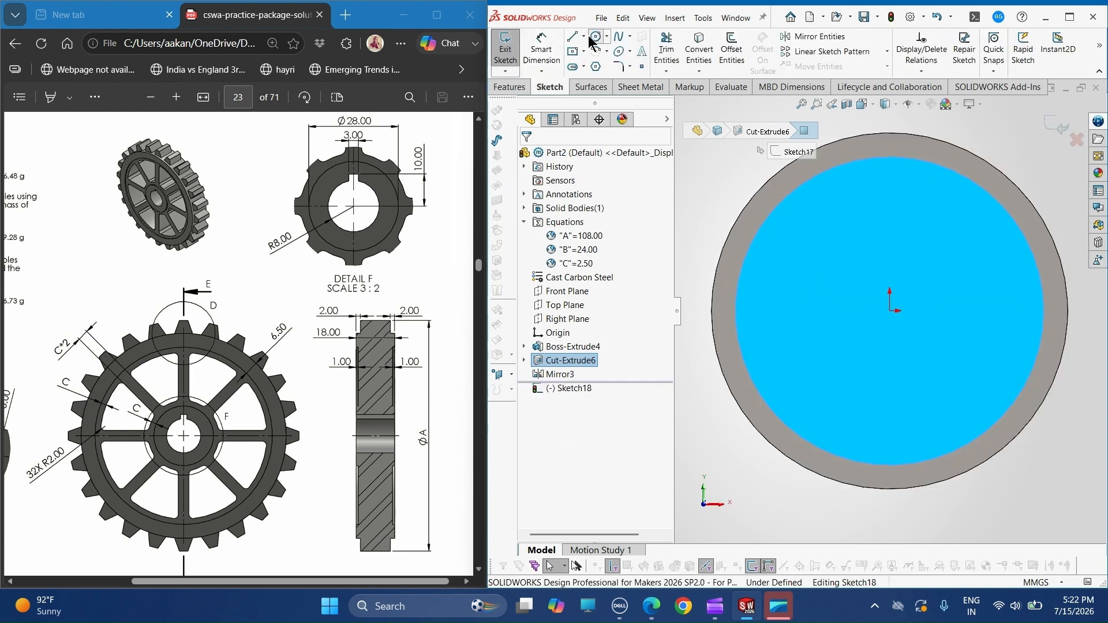
click(593, 39)
click(890, 311)
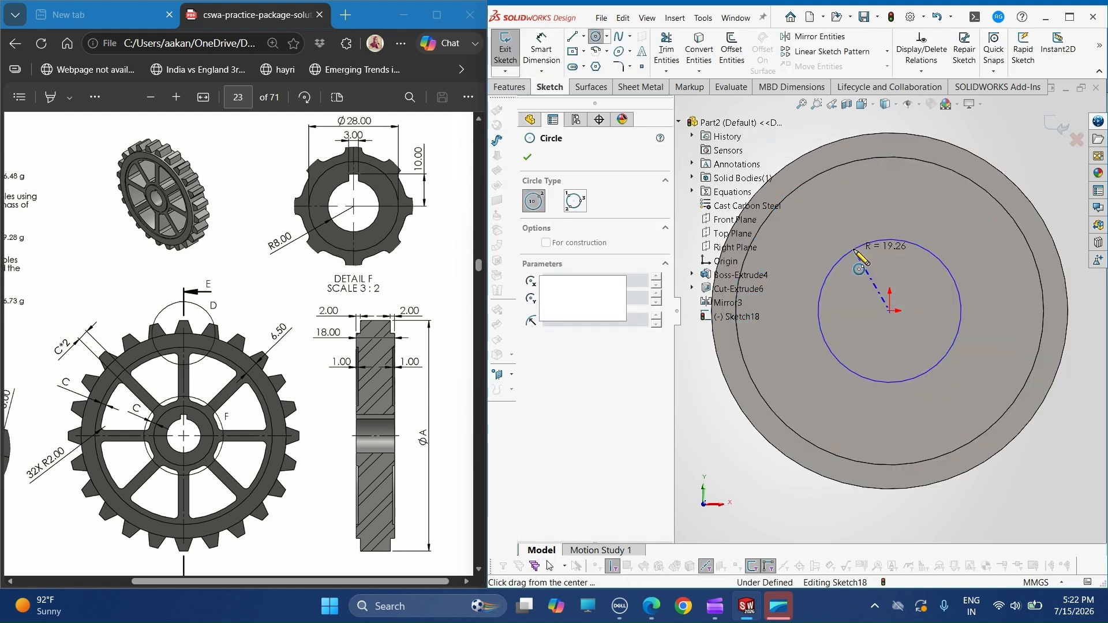
click(855, 250)
- Dimension the sketched hub circle's diameter as 28 mm
click(541, 58)
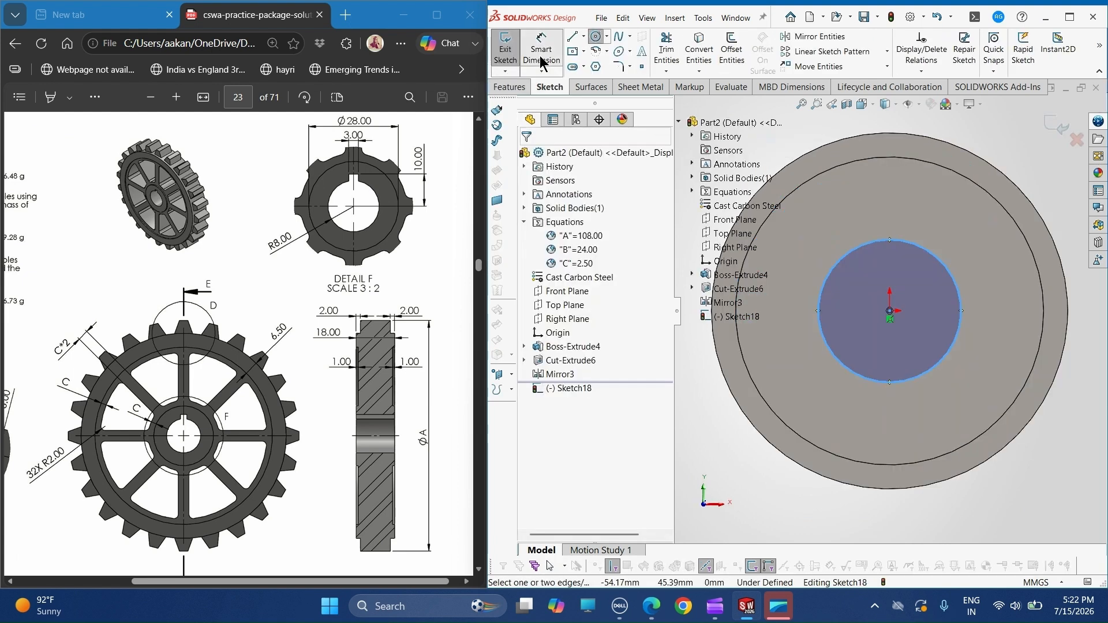
click(956, 279)
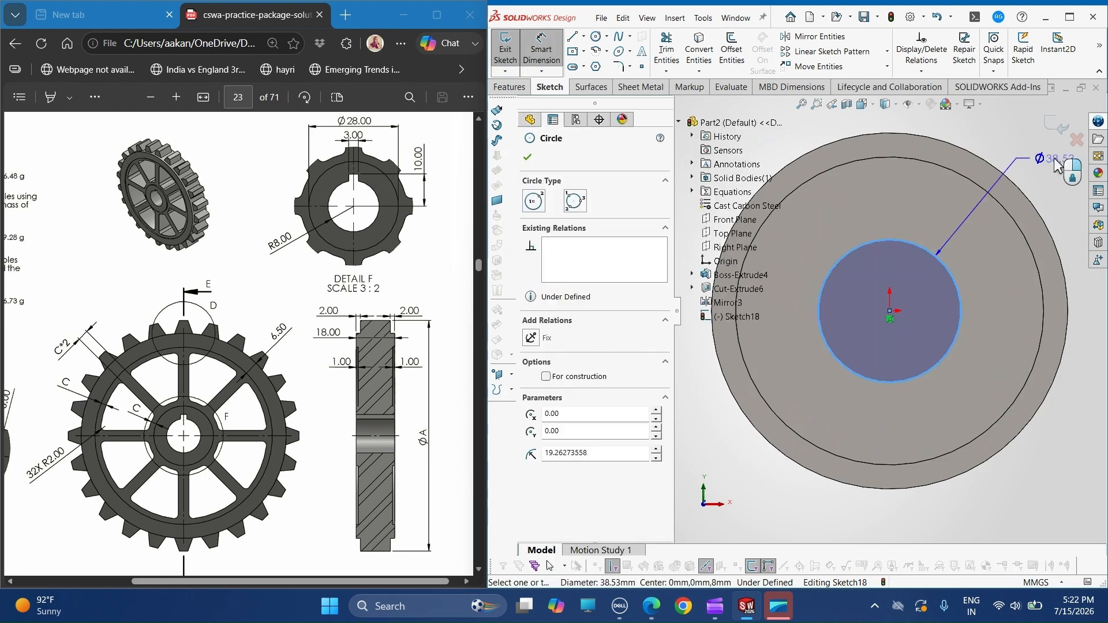
click(1057, 166)
text(28)
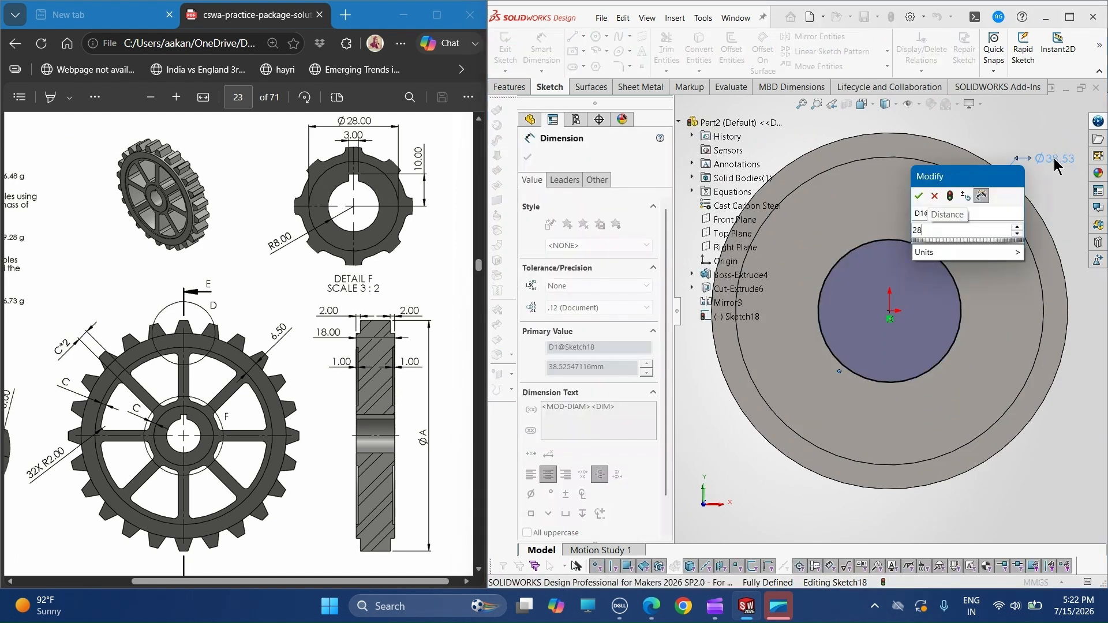
key(Return)
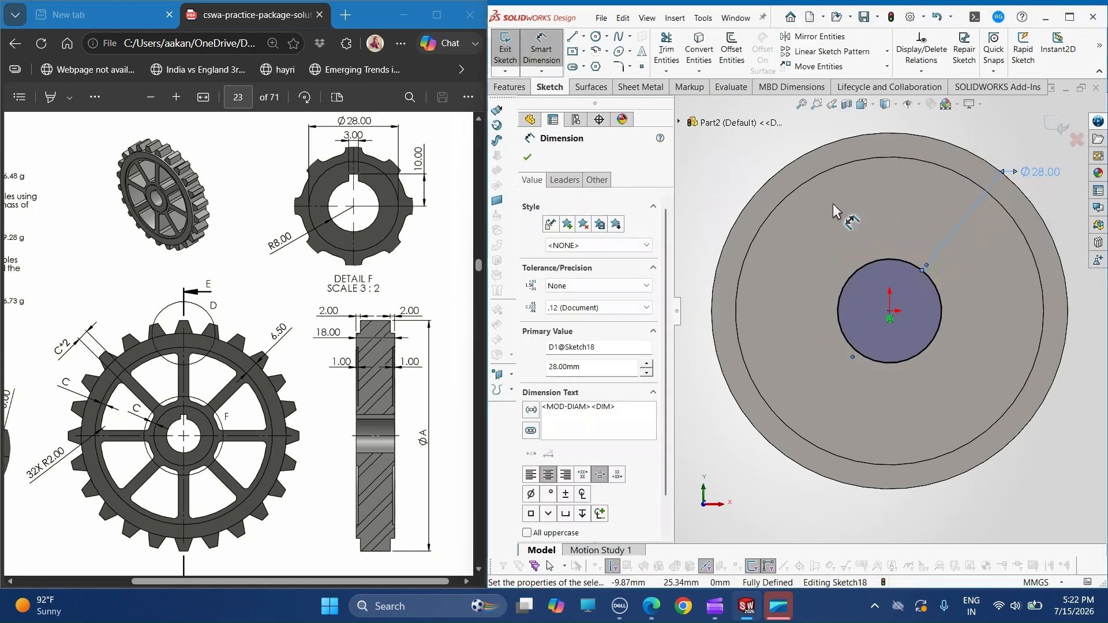
click(528, 156)
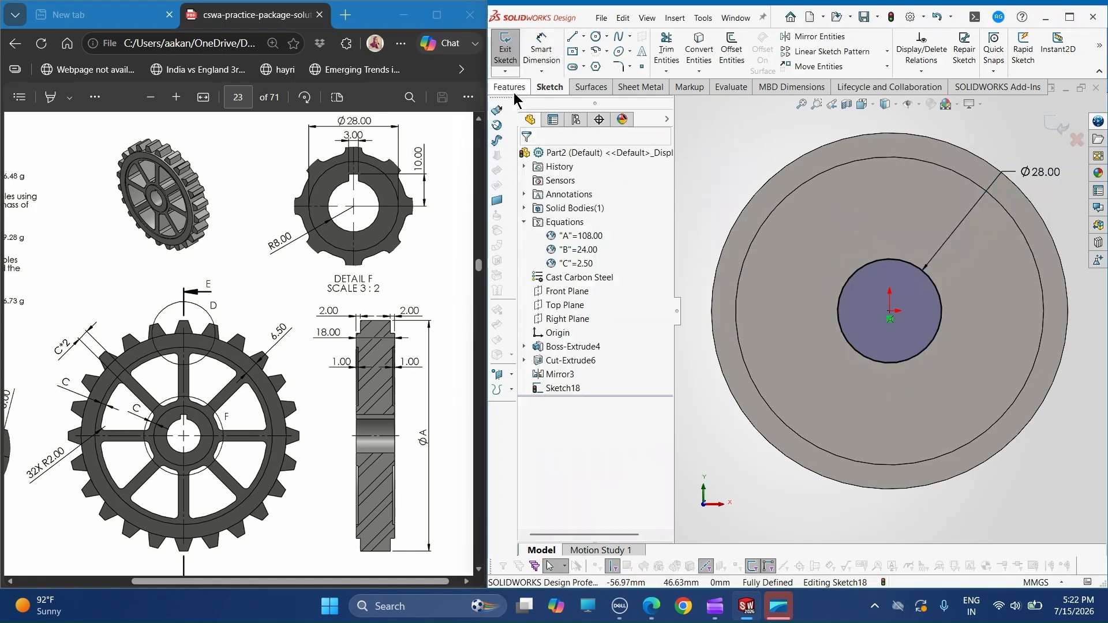
- Extrude the 28 mm hub circle from the recessed face as a Blind boss 1 mm deep
click(512, 88)
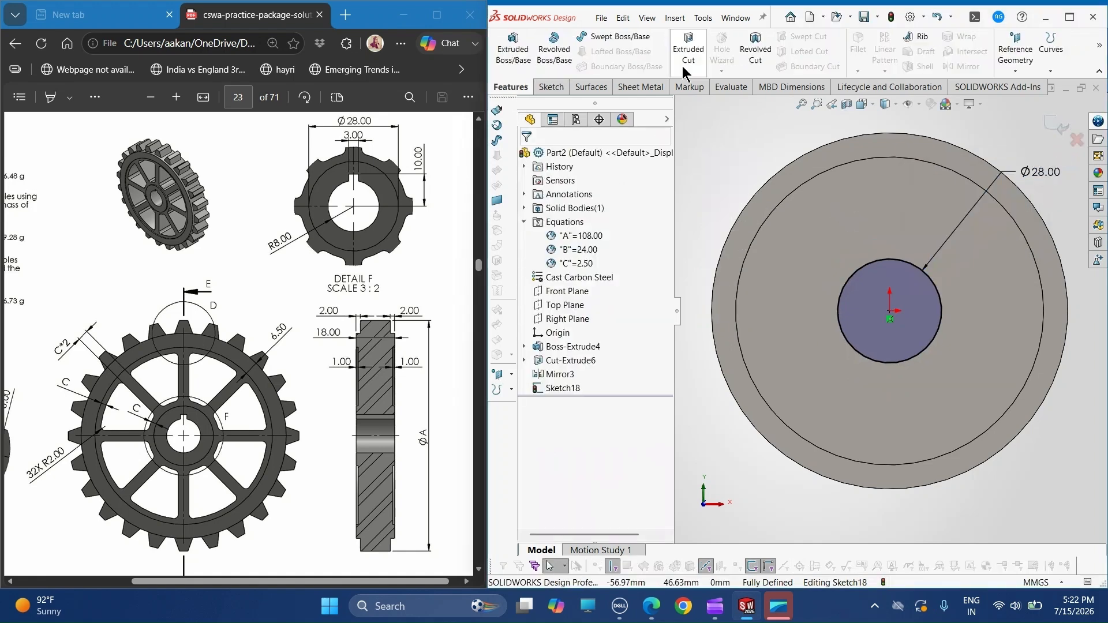
click(513, 52)
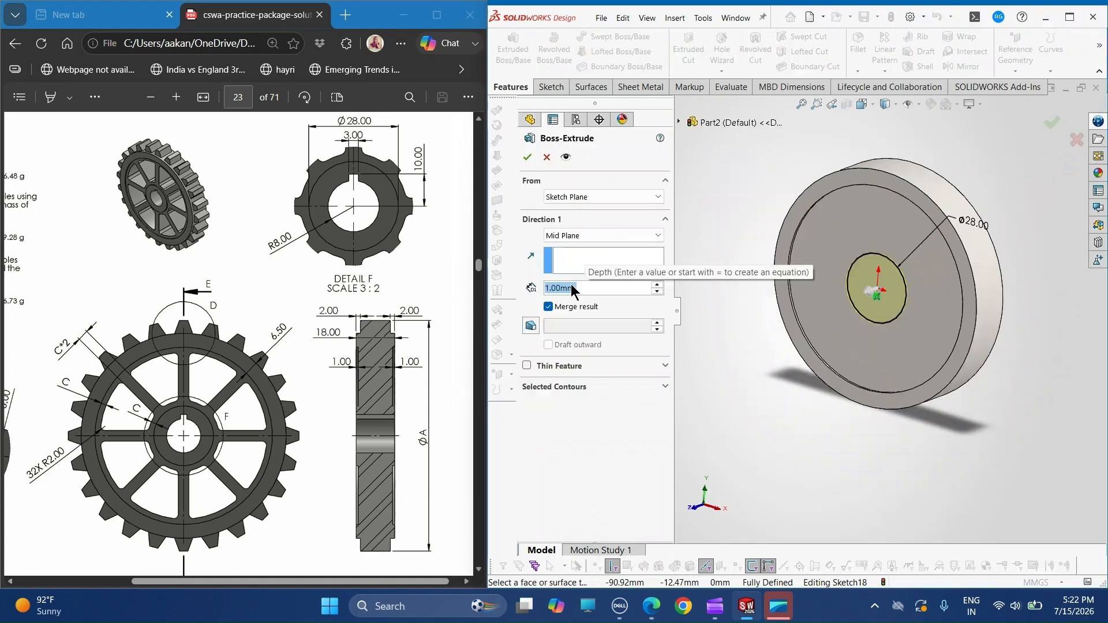
click(563, 235)
click(556, 249)
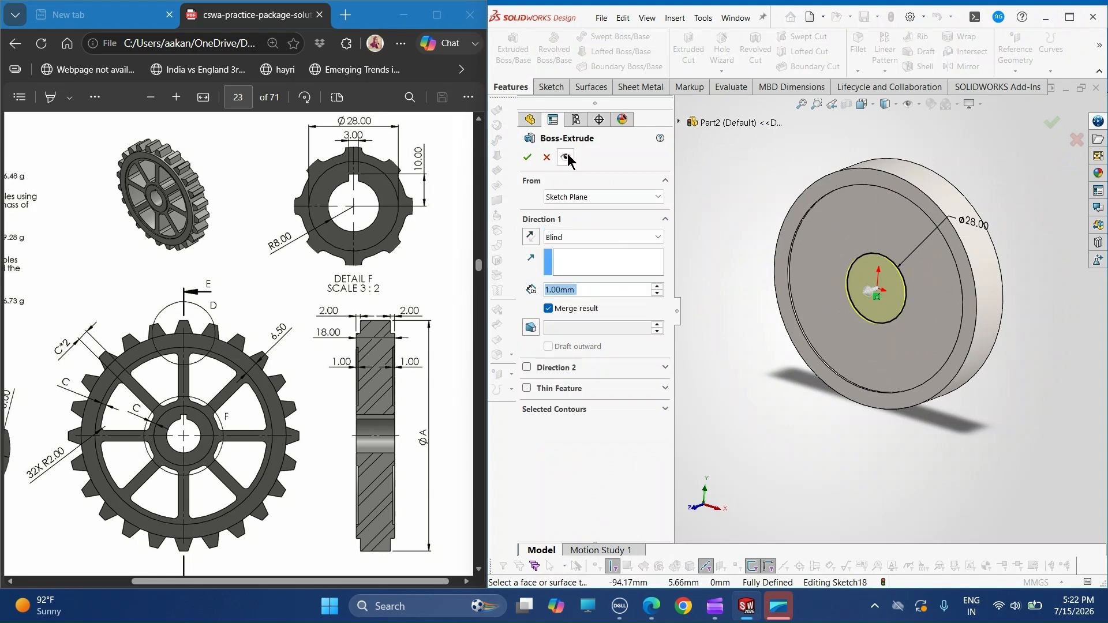
click(527, 158)
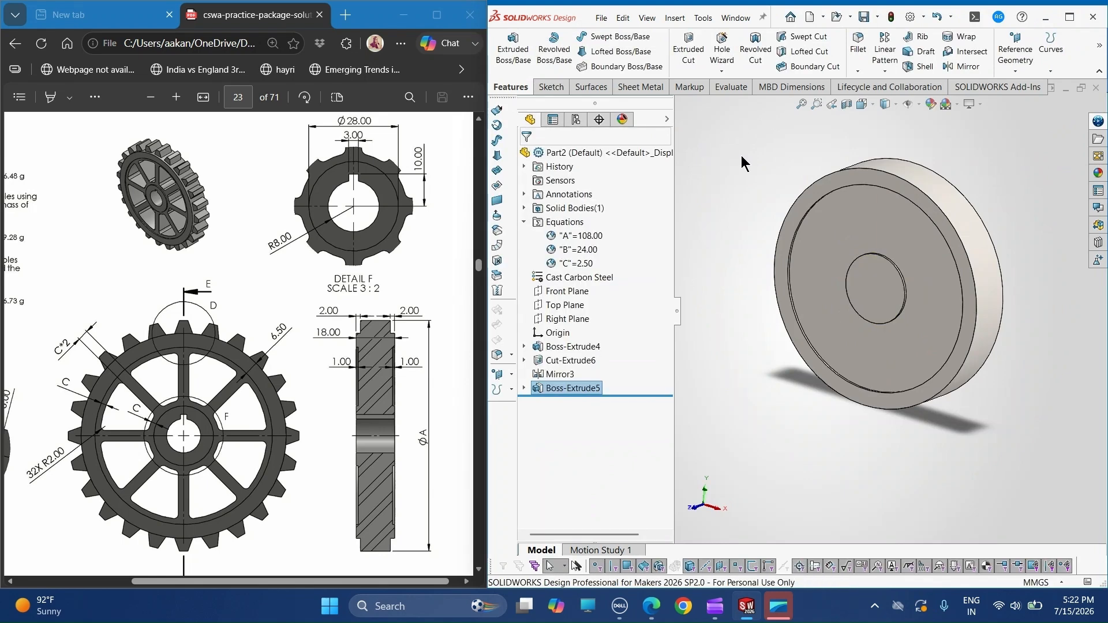
- Mirror the 1 mm hub boss about the Front Plane to the other side of the disc
click(567, 291)
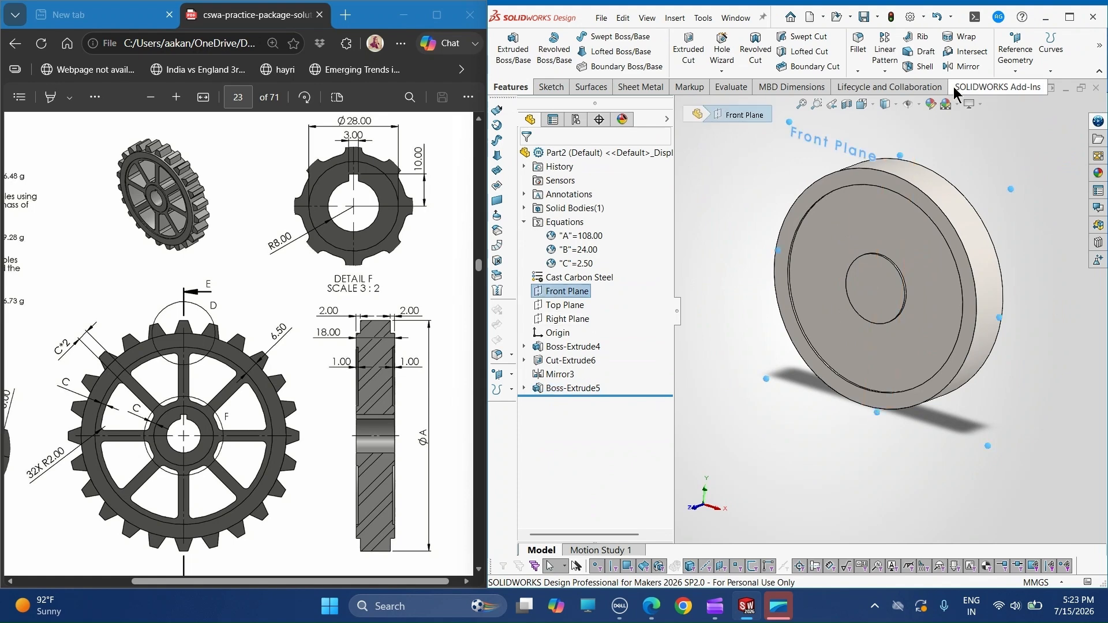
click(963, 66)
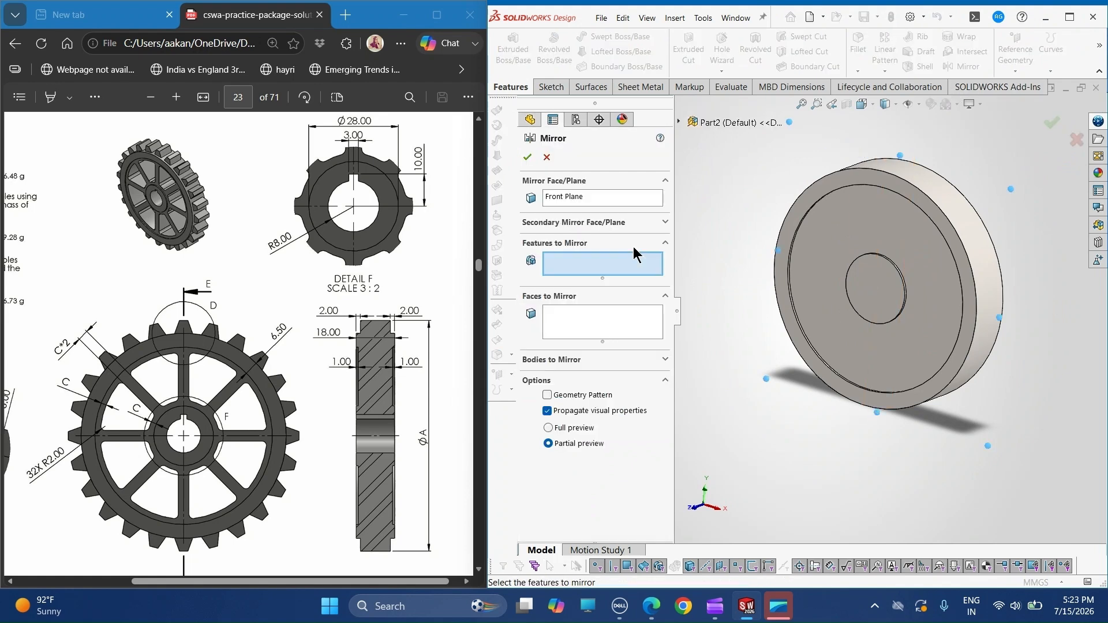
click(679, 121)
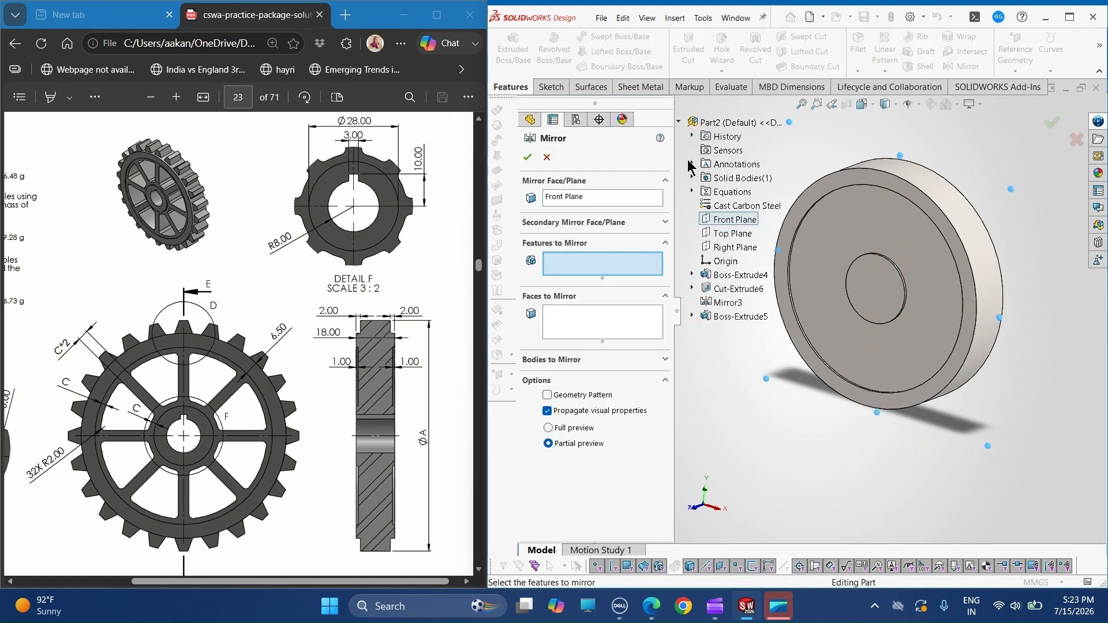
click(722, 319)
click(526, 160)
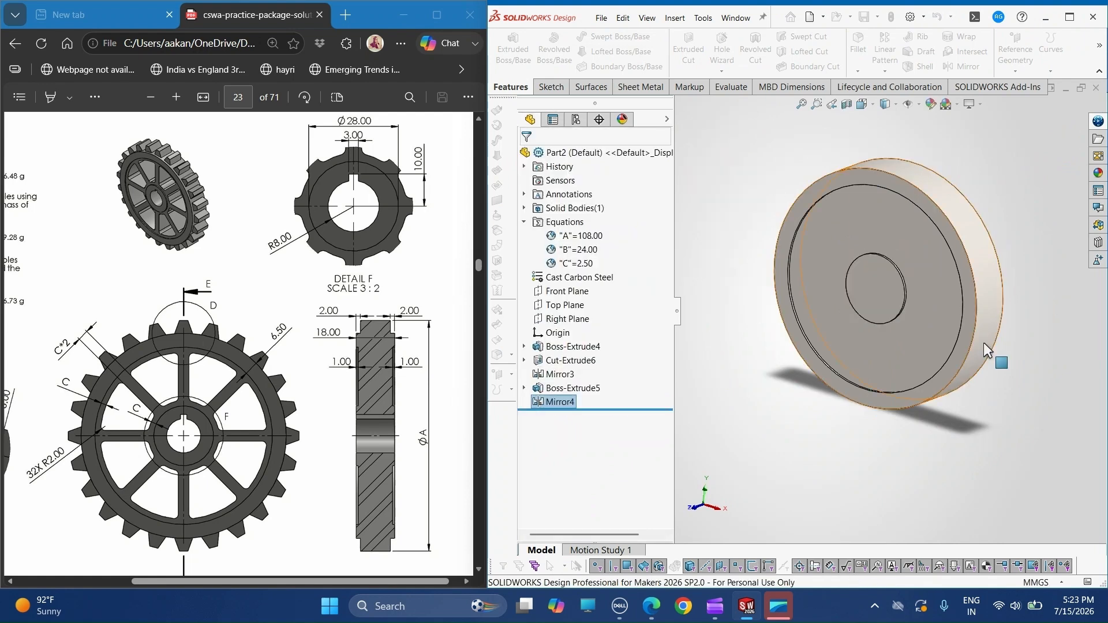
- Start a sketch on the front hub face and draw a circle of about 6.4 mm radius centred on the origin
middle_drag(986, 350, 861, 368)
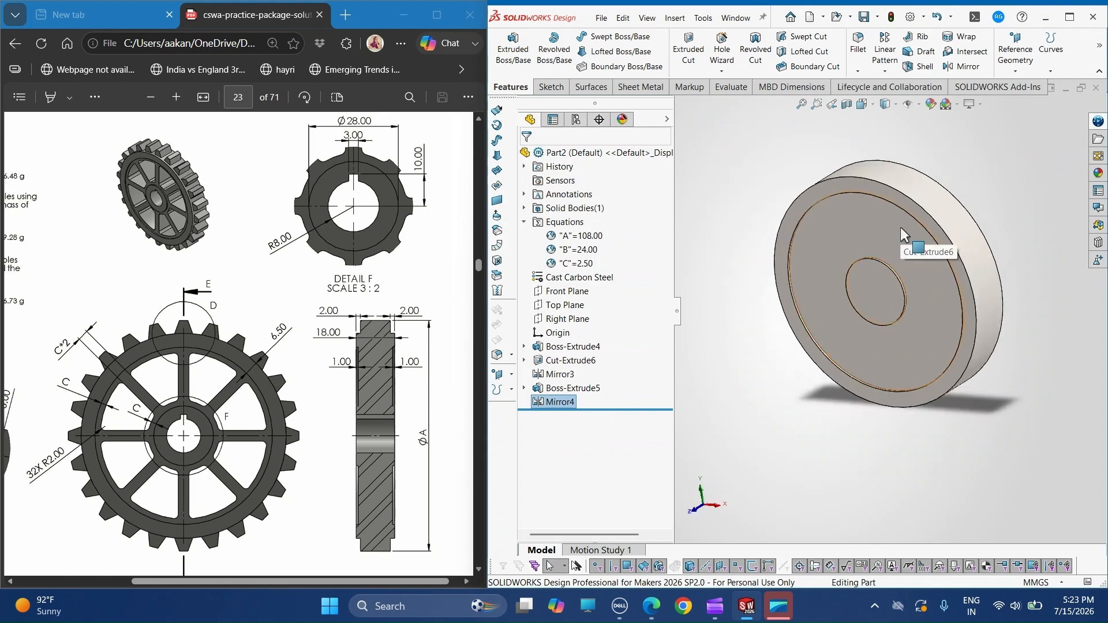
click(855, 276)
click(550, 87)
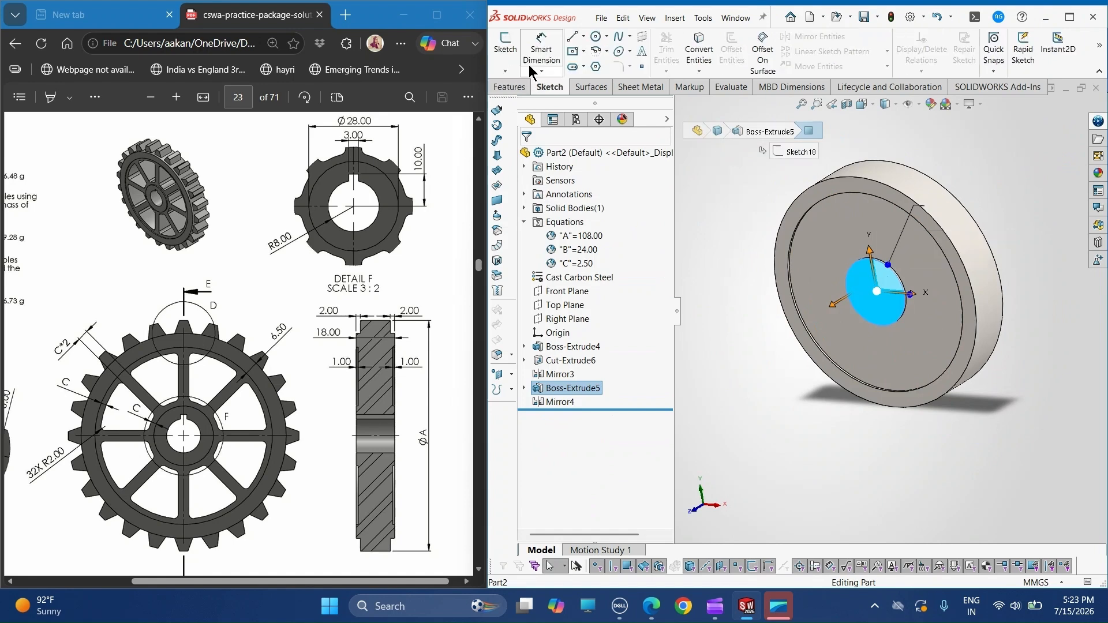
click(505, 48)
click(596, 38)
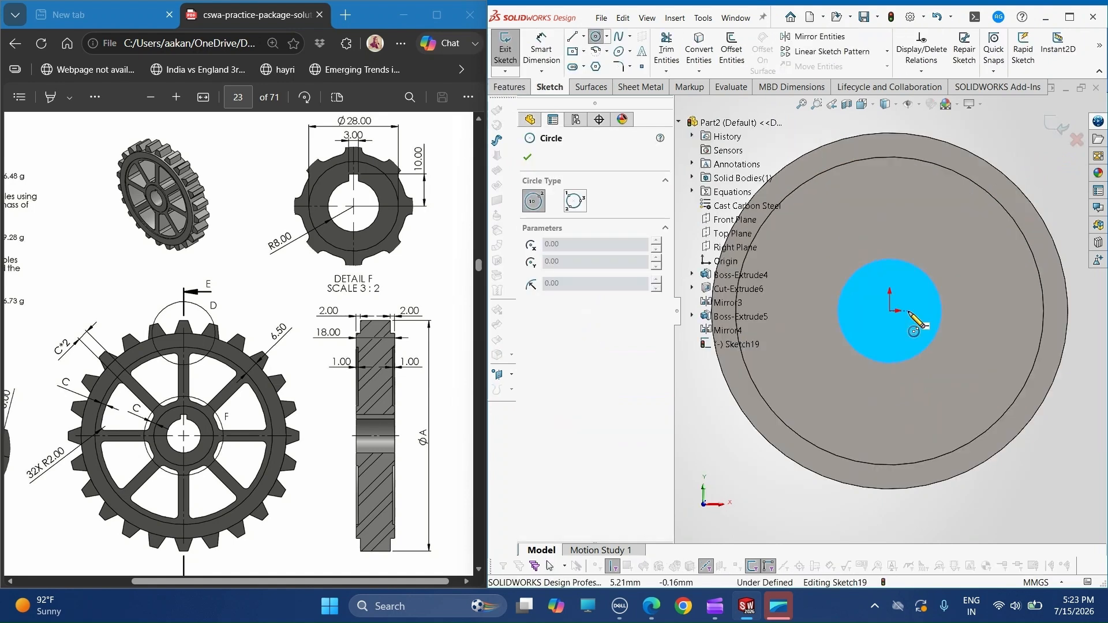
drag(890, 311, 874, 295)
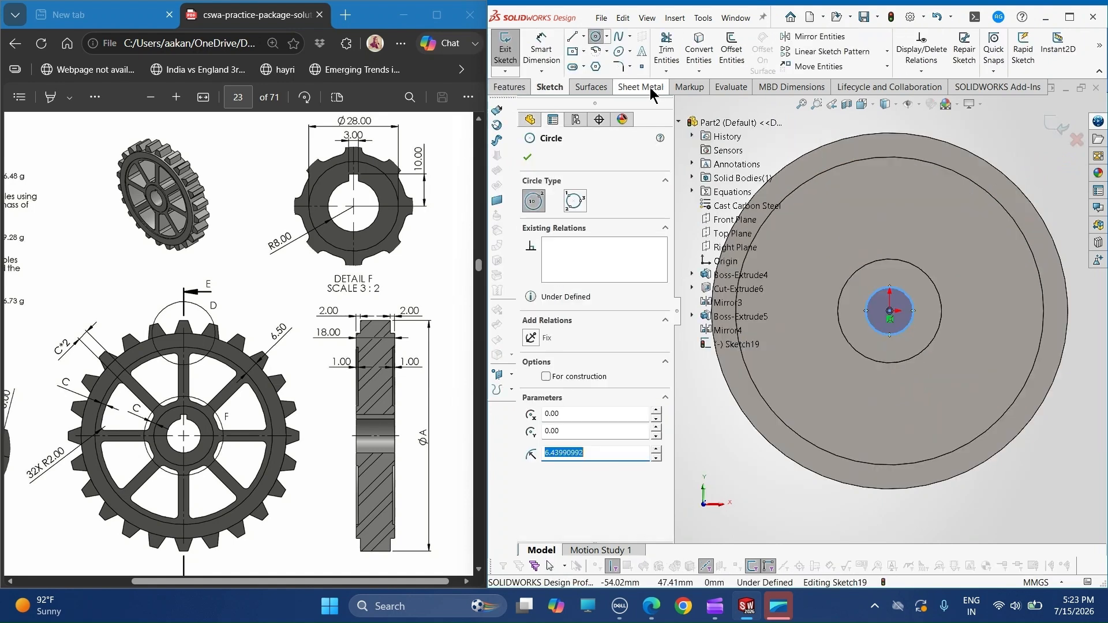
- Dimension the bore circle's diameter as 16 mm
click(541, 49)
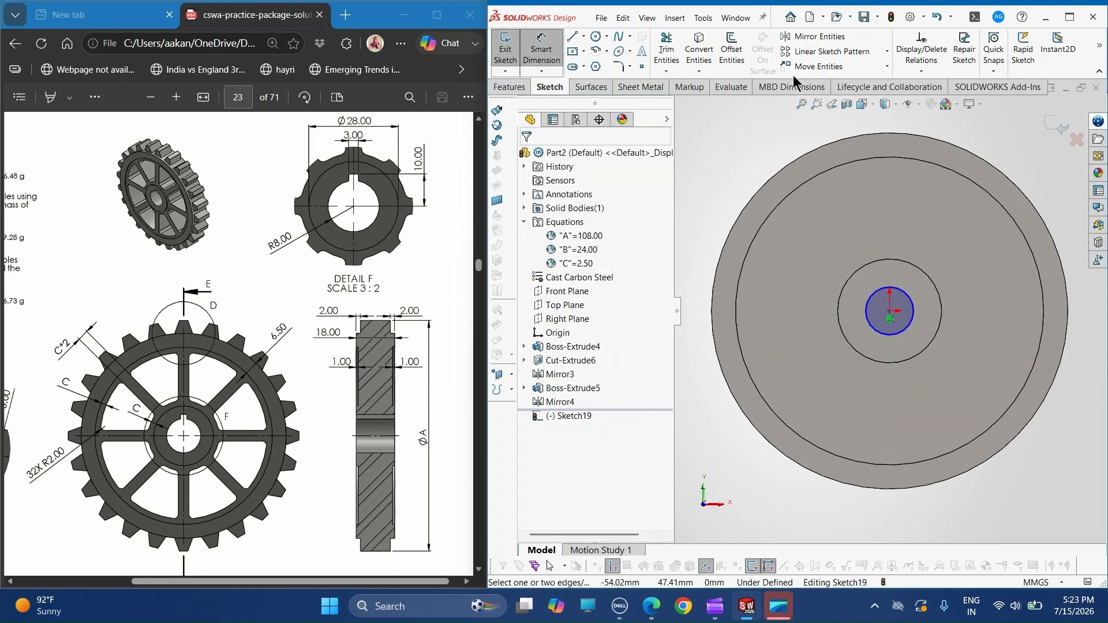
click(910, 304)
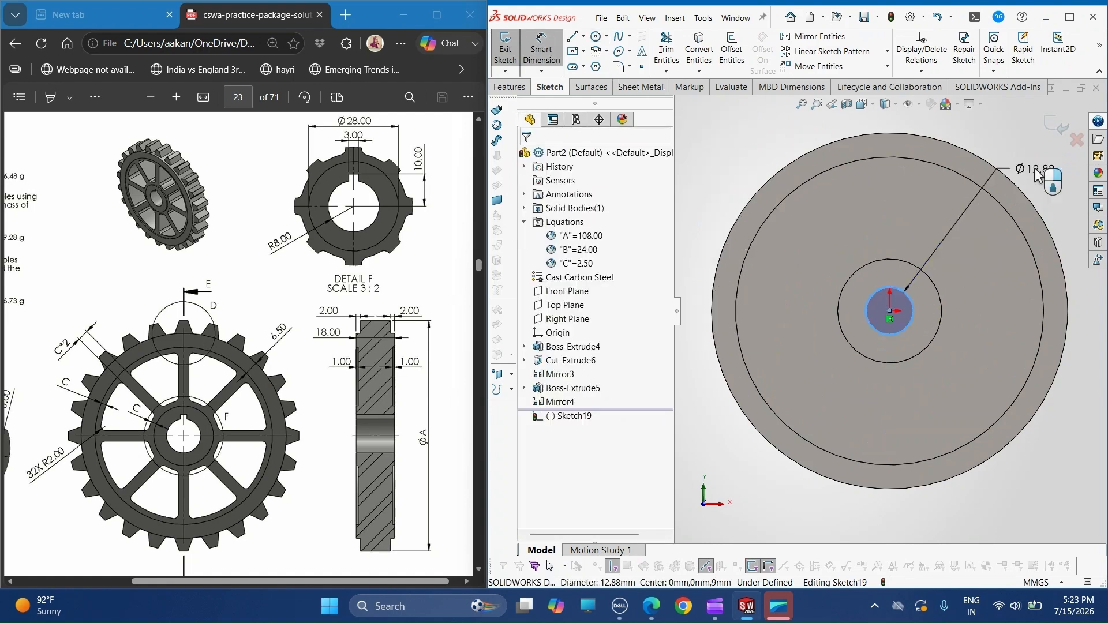
click(1036, 172)
text(16)
key(Return)
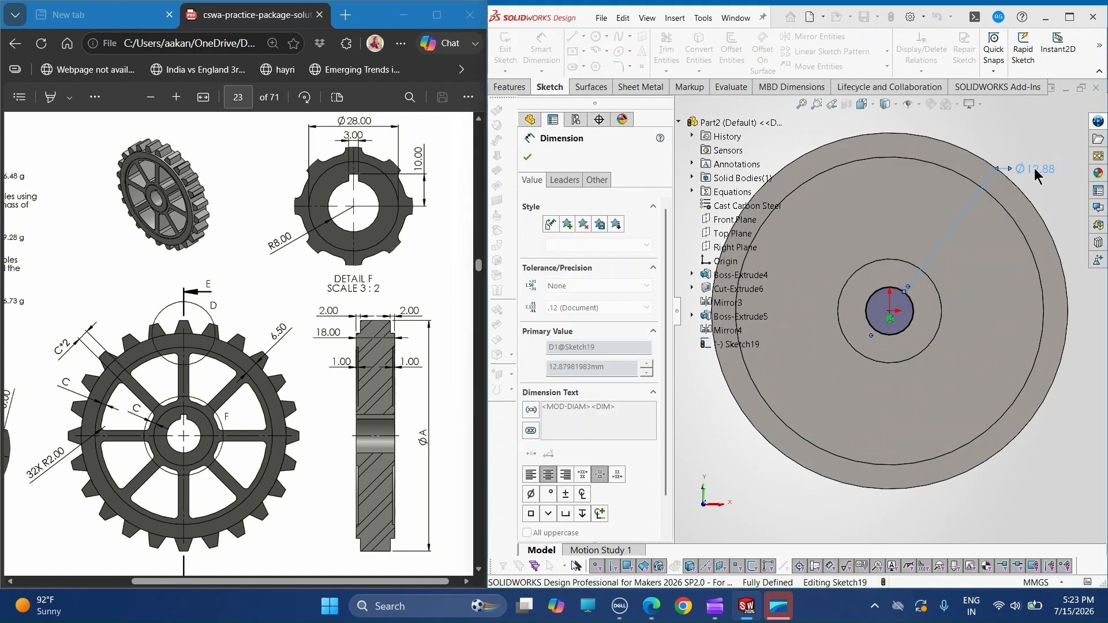
key(Escape)
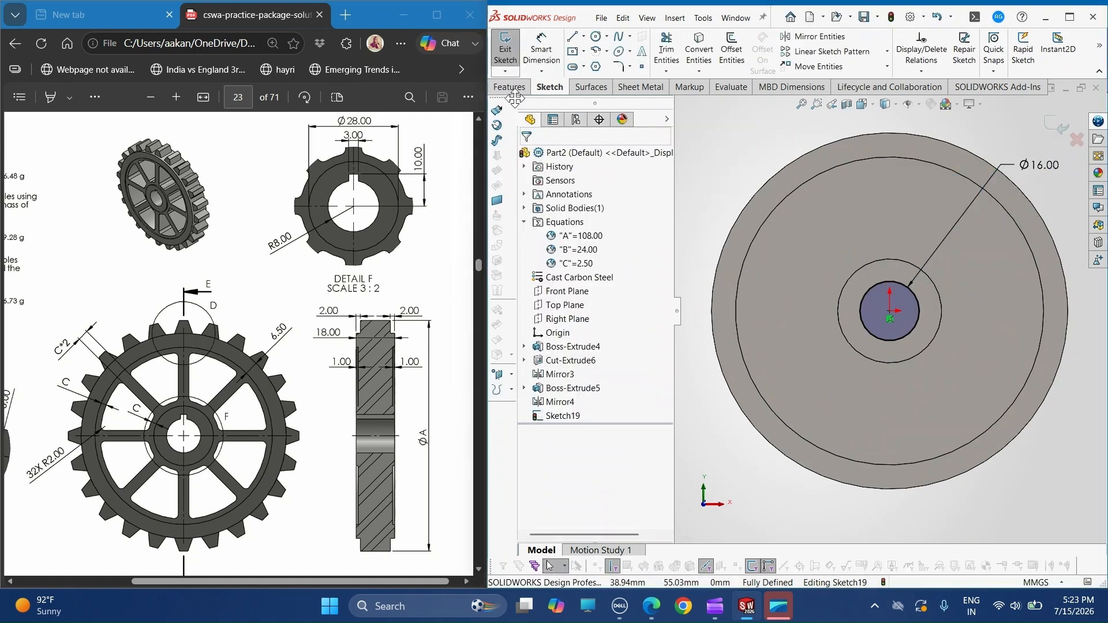
- Cut the 16 mm bore circle through the whole wheel using the Through All end condition
click(510, 88)
click(688, 49)
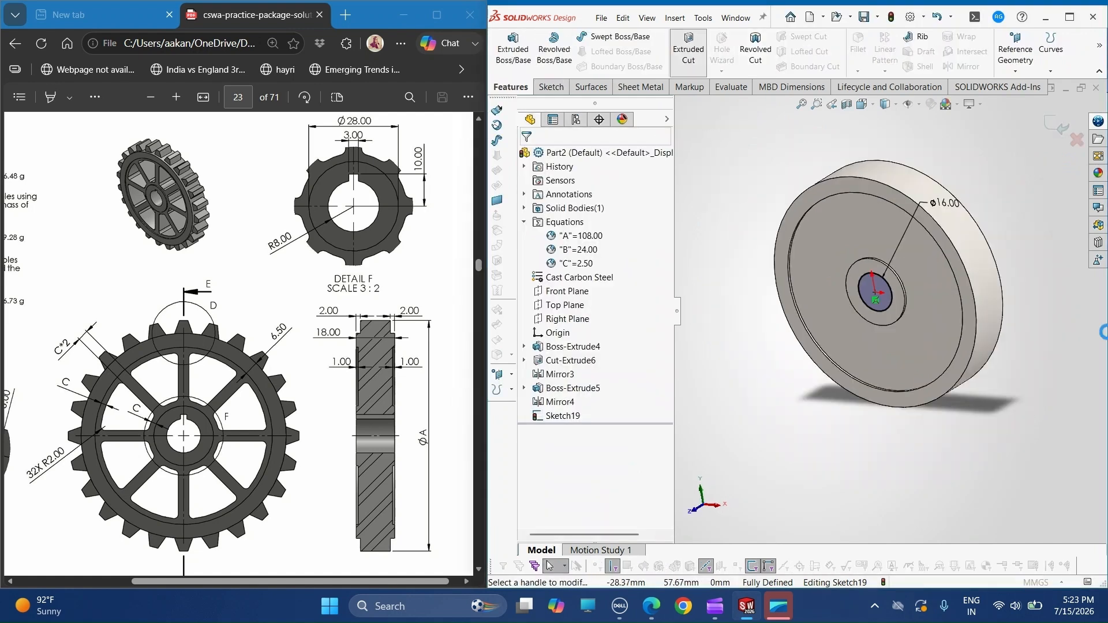
click(582, 238)
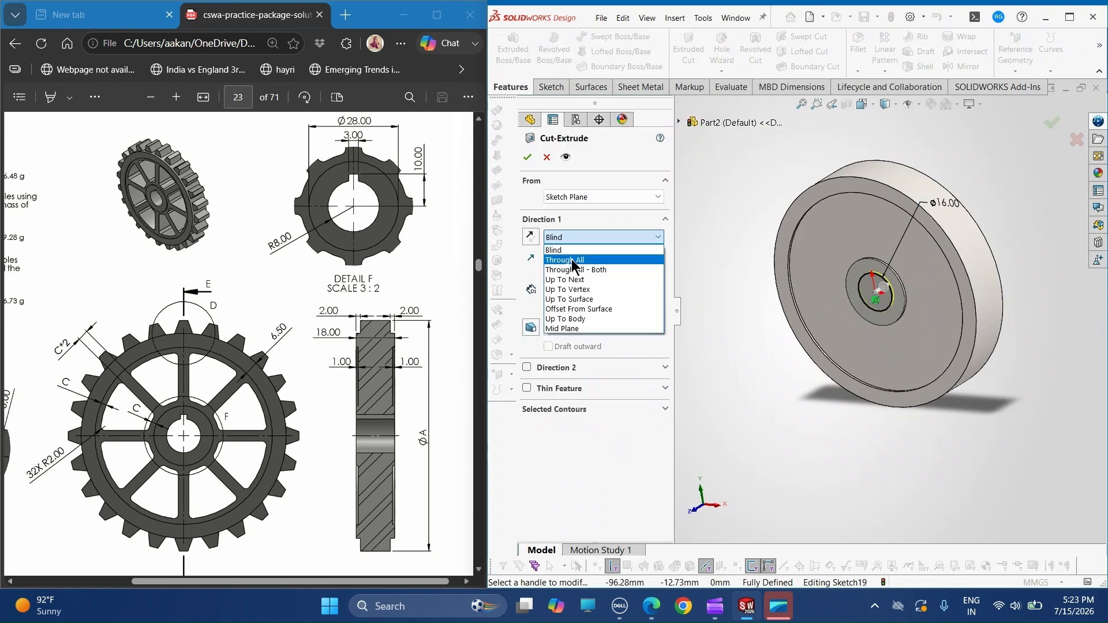
click(573, 261)
click(527, 157)
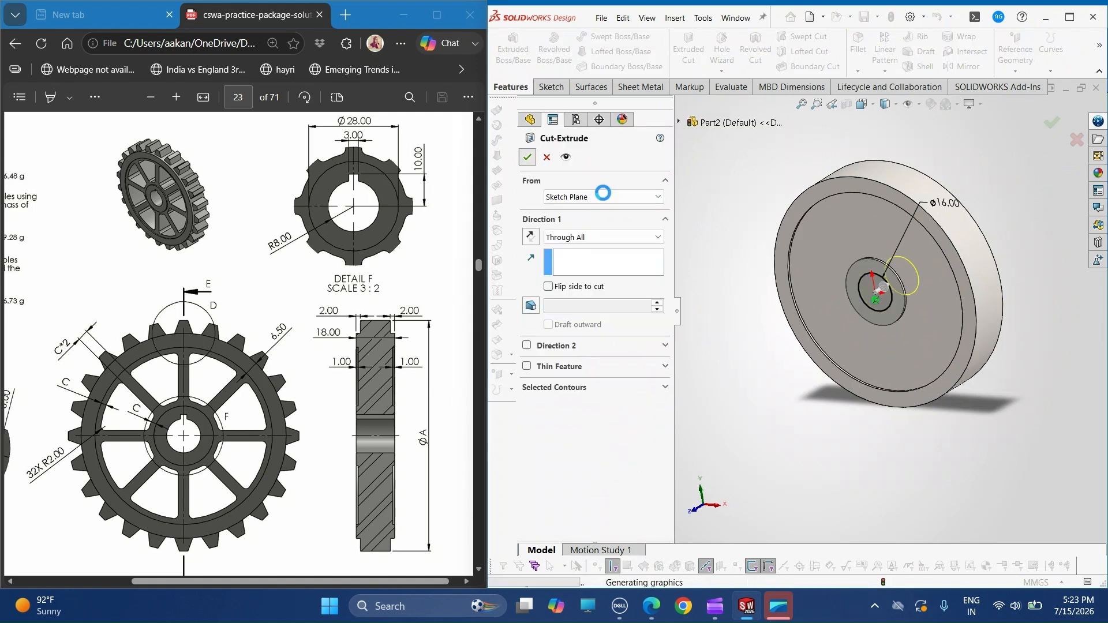
- Start a sketch on the mirrored rear hub face and convert the bore's circular edge into a sketch entity
scroll(851, 291, up, 1)
middle_drag(850, 292, 888, 282)
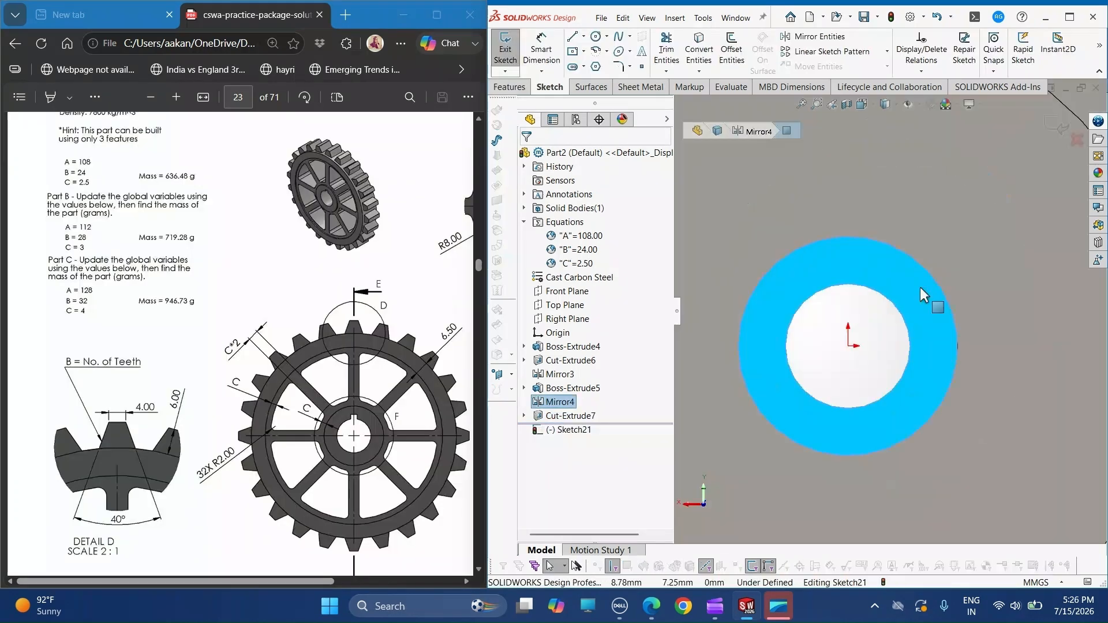
scroll(920, 287, down, 5)
scroll(909, 480, down, 3)
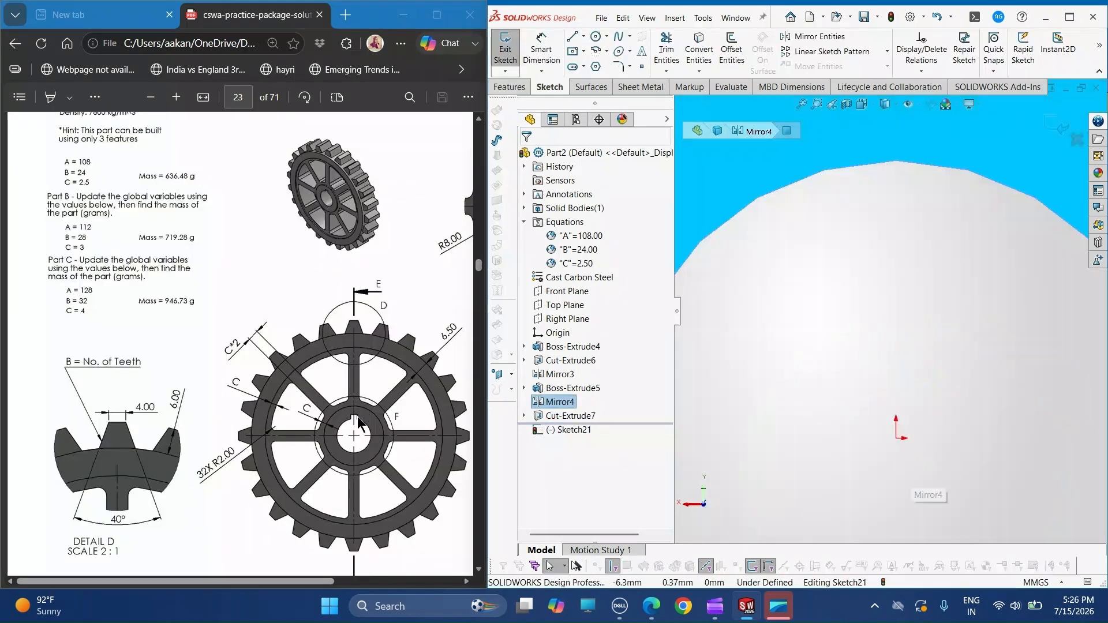
scroll(750, 260, up, 2)
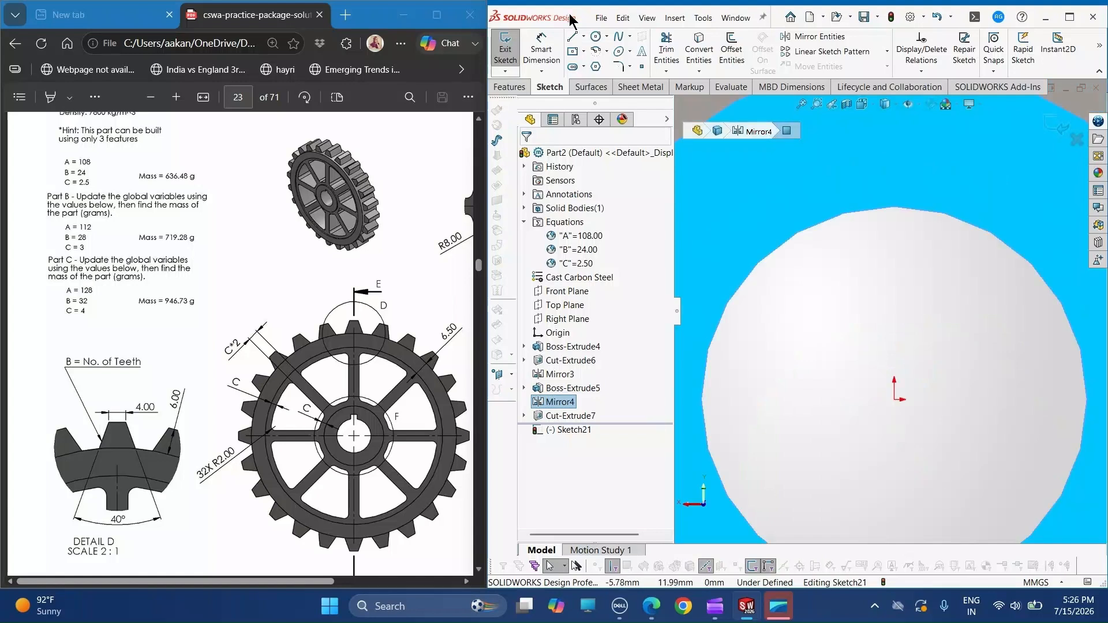
click(871, 245)
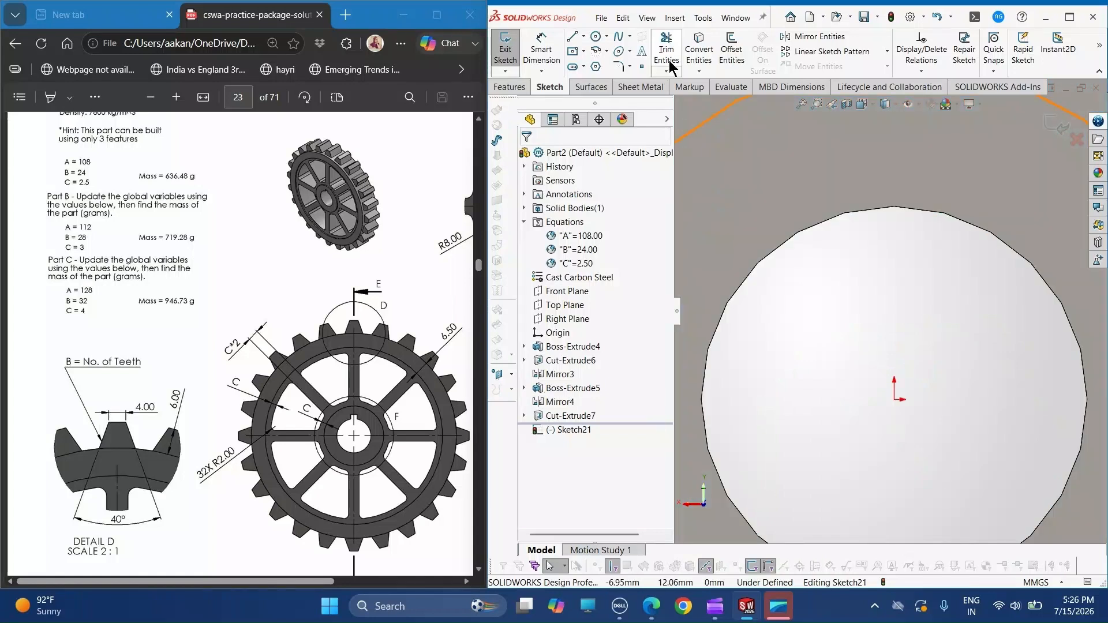
click(699, 52)
click(810, 227)
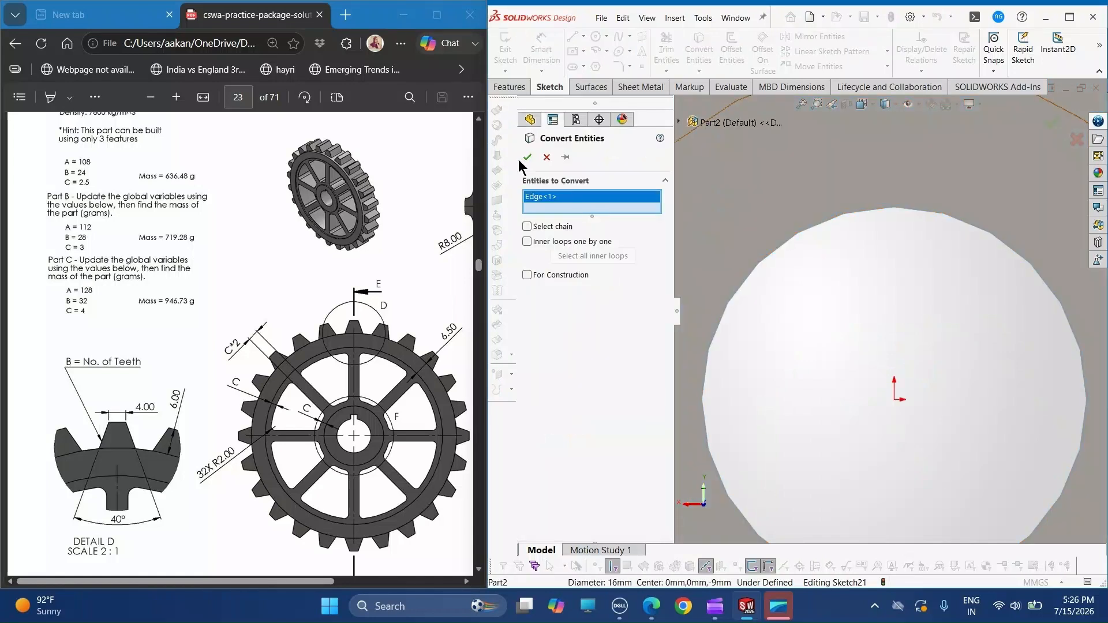
click(527, 157)
- Draw a vertical construction line from the origin up past the bore circle
scroll(967, 183, down, 2)
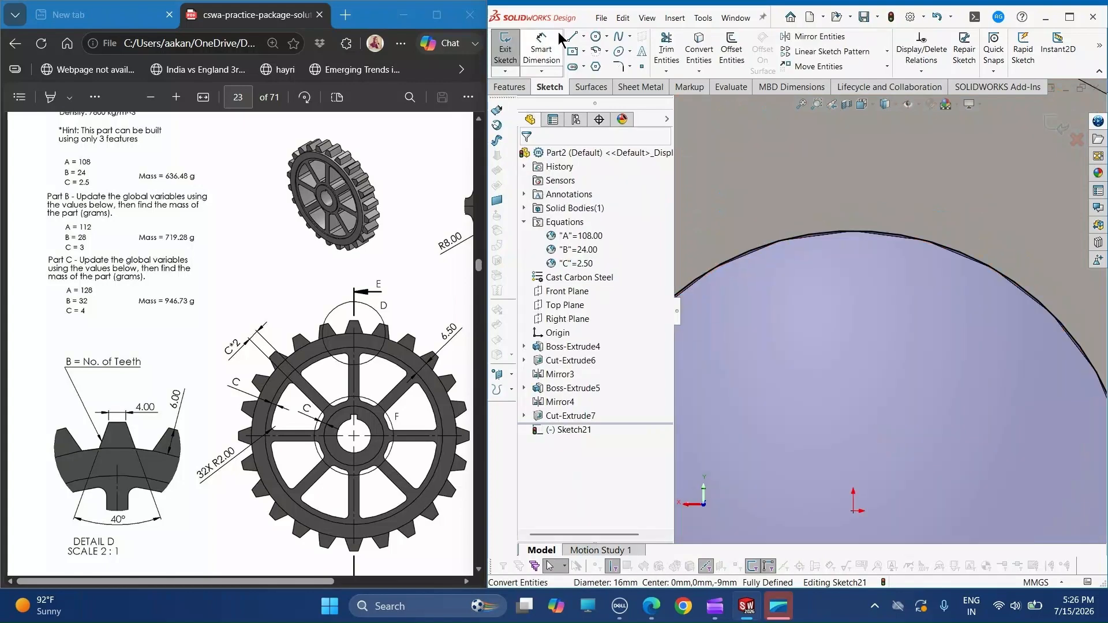
click(590, 67)
click(853, 517)
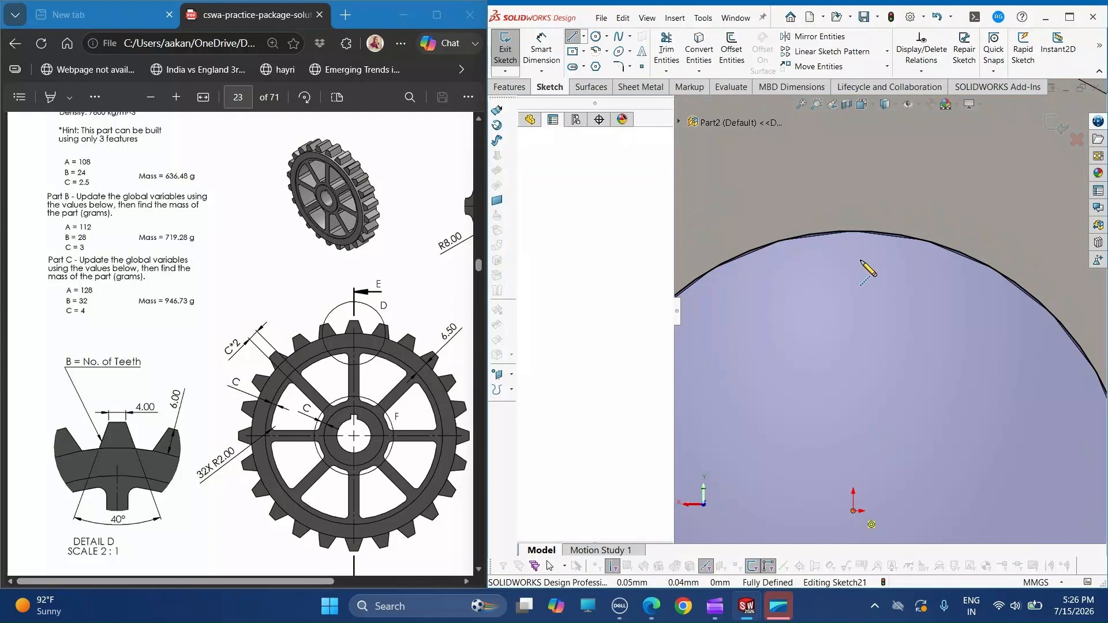
click(853, 136)
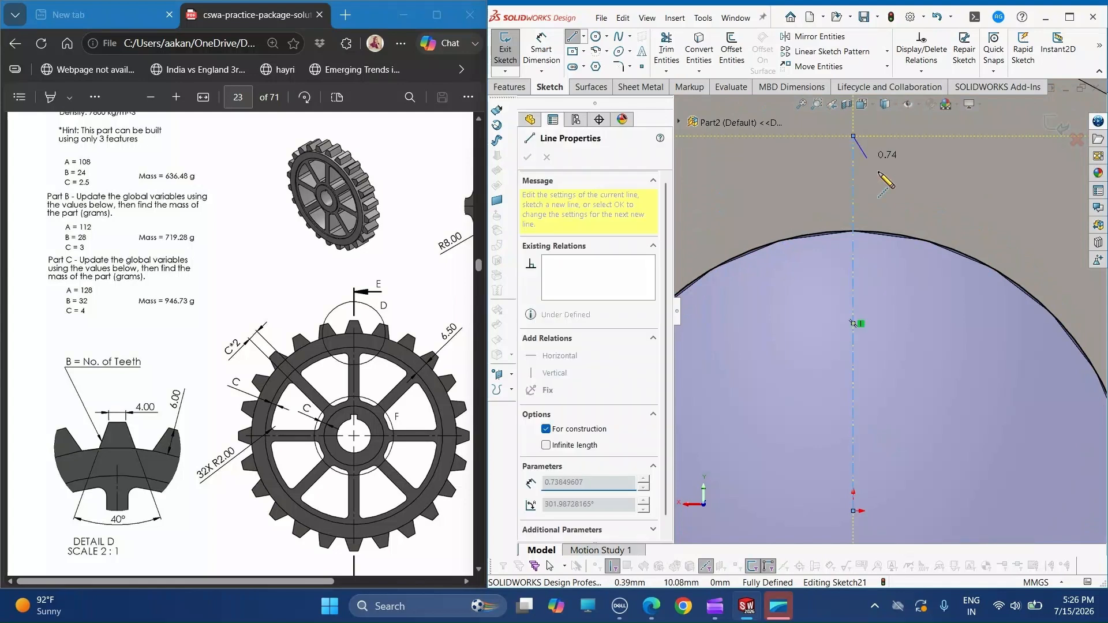
key(Escape)
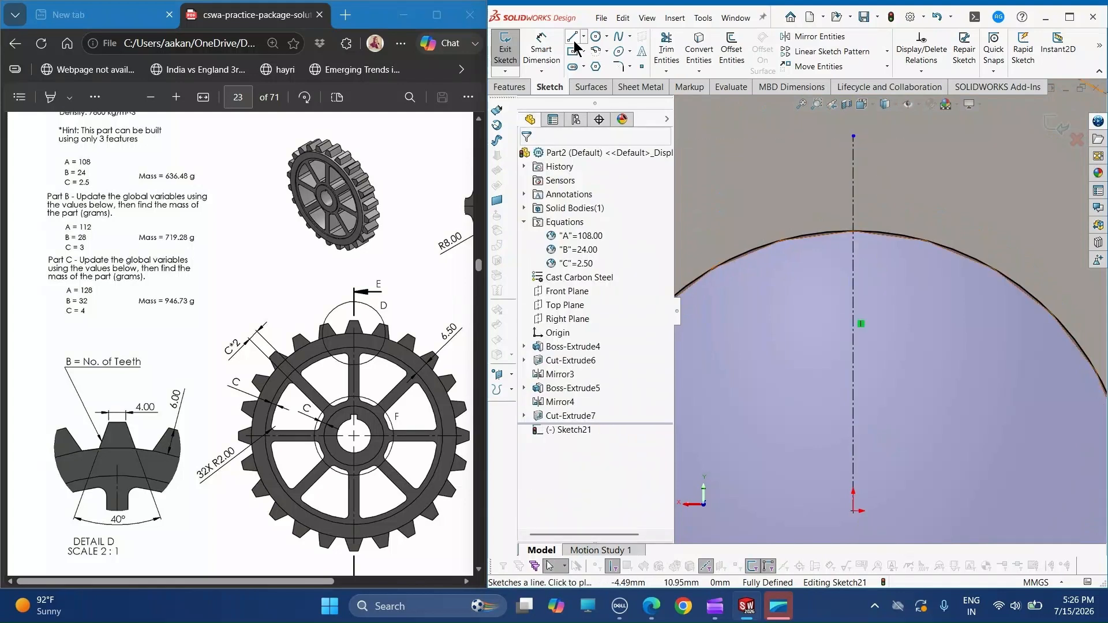
click(573, 38)
click(802, 233)
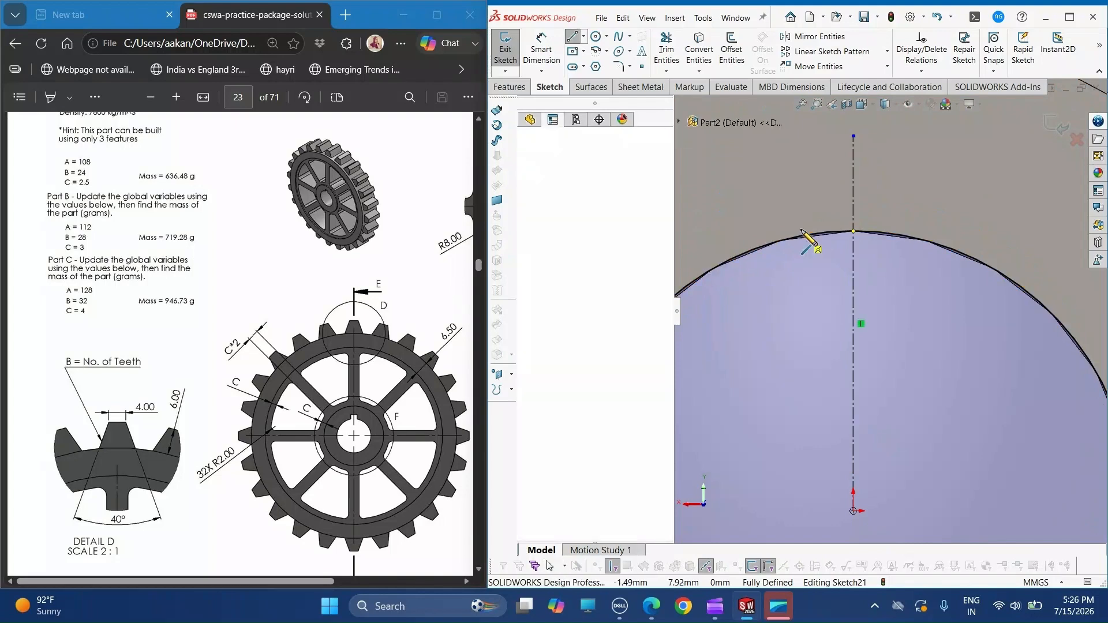
key(Escape)
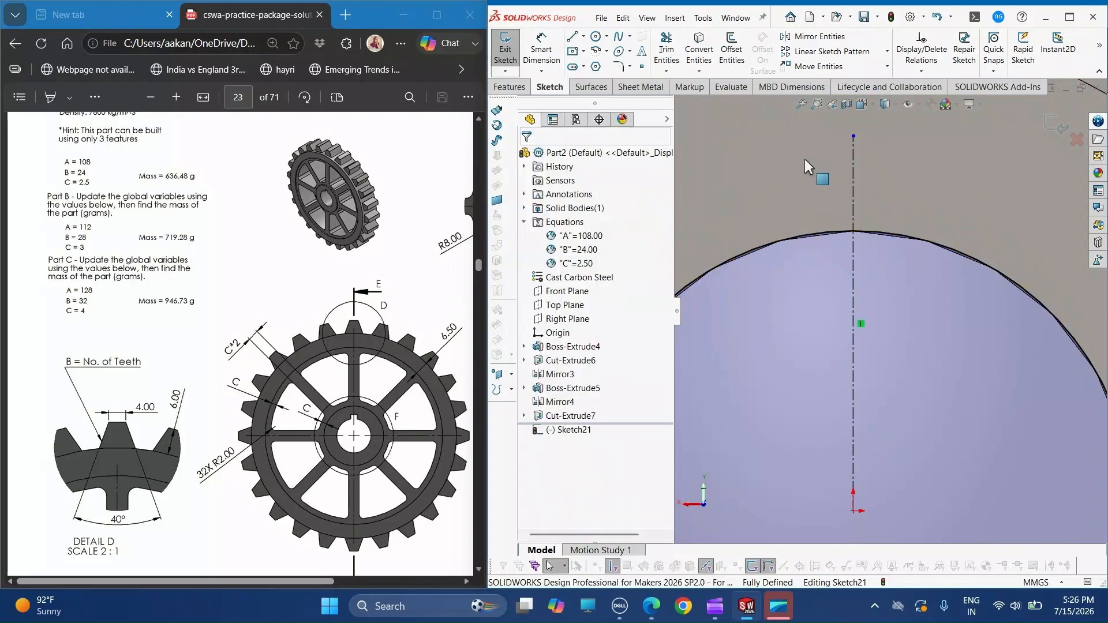
- Draw a keyway outline about 2.4 mm wide and 2 mm high from the bore circle across the centreline and trim the circle outside it
click(573, 37)
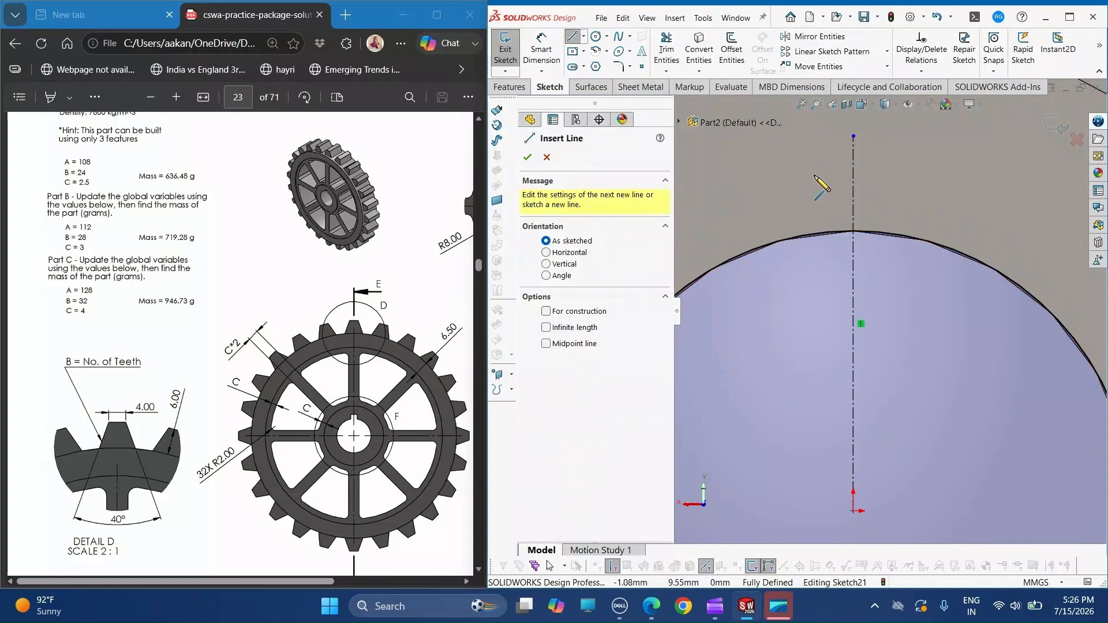
click(811, 164)
click(895, 164)
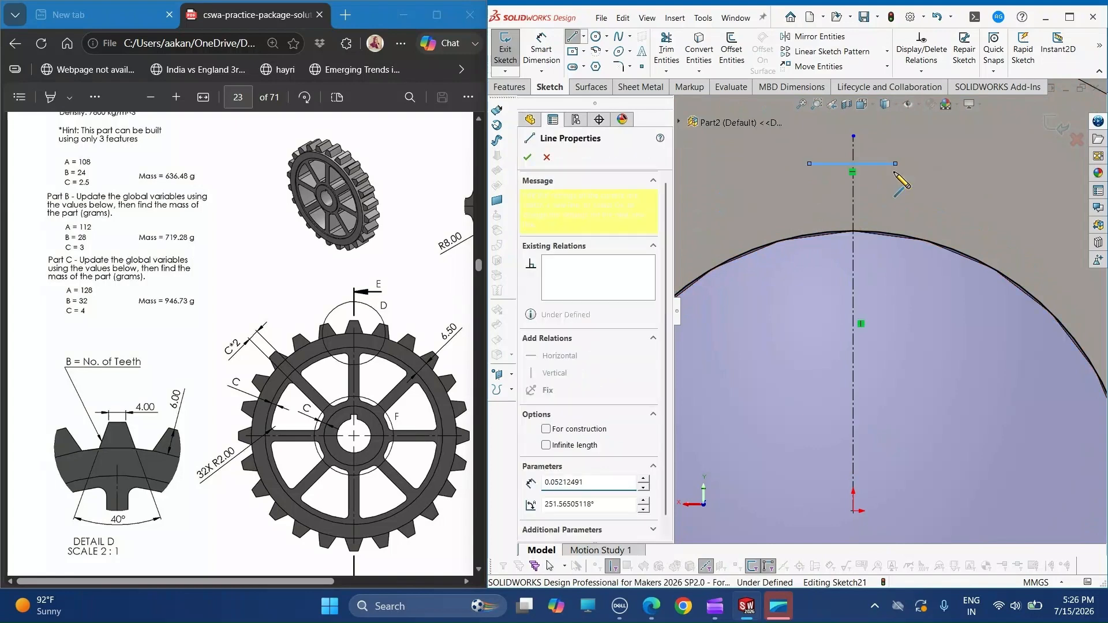
click(896, 233)
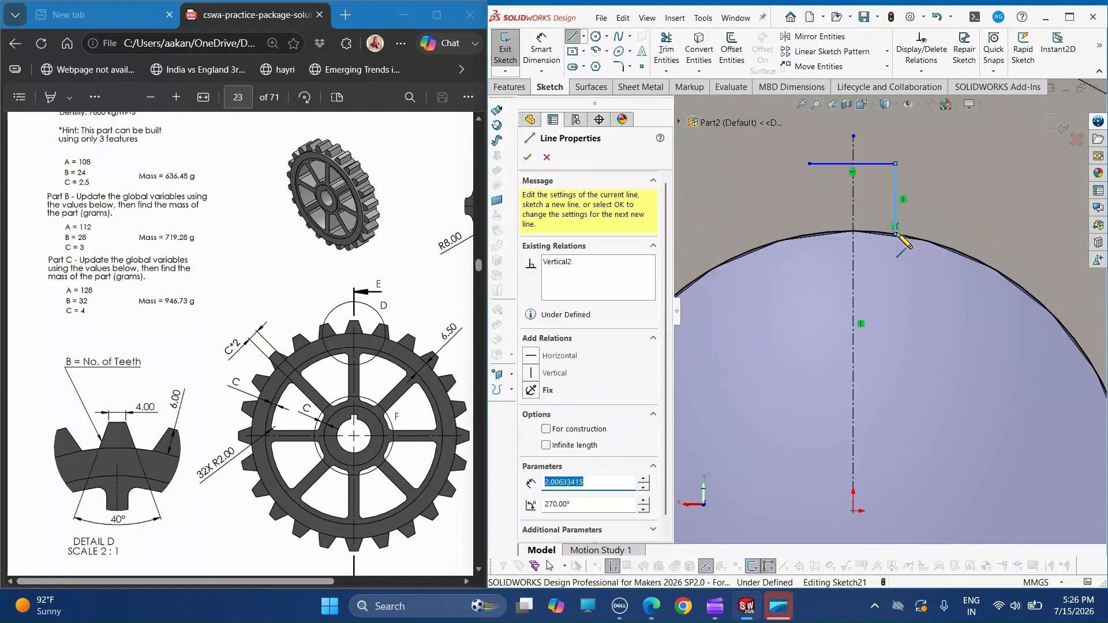
key(Escape)
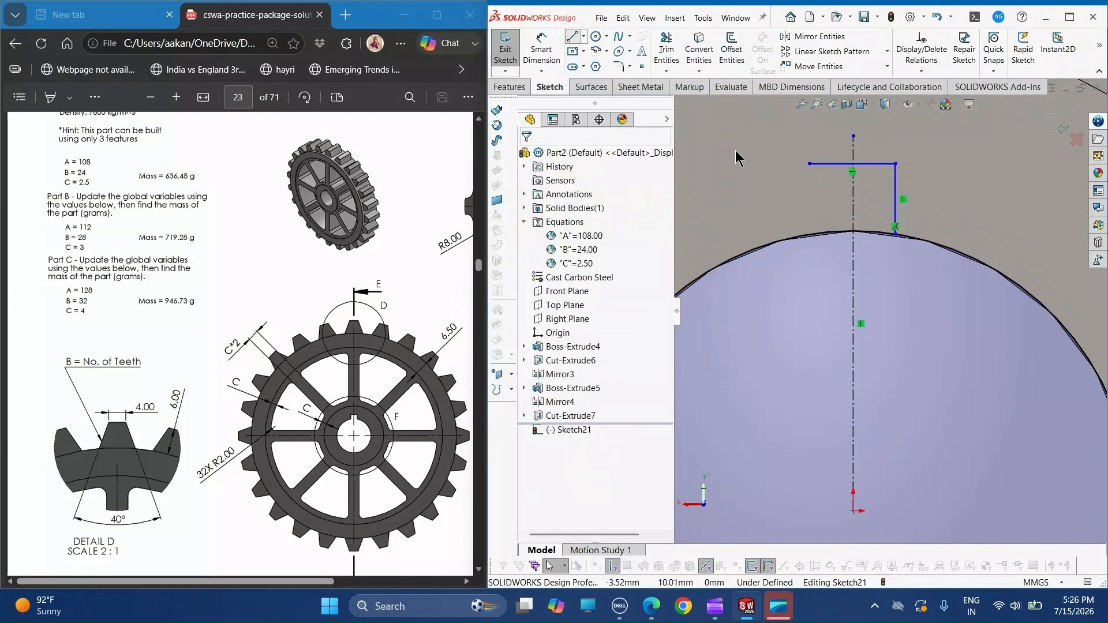
key(l)
click(810, 163)
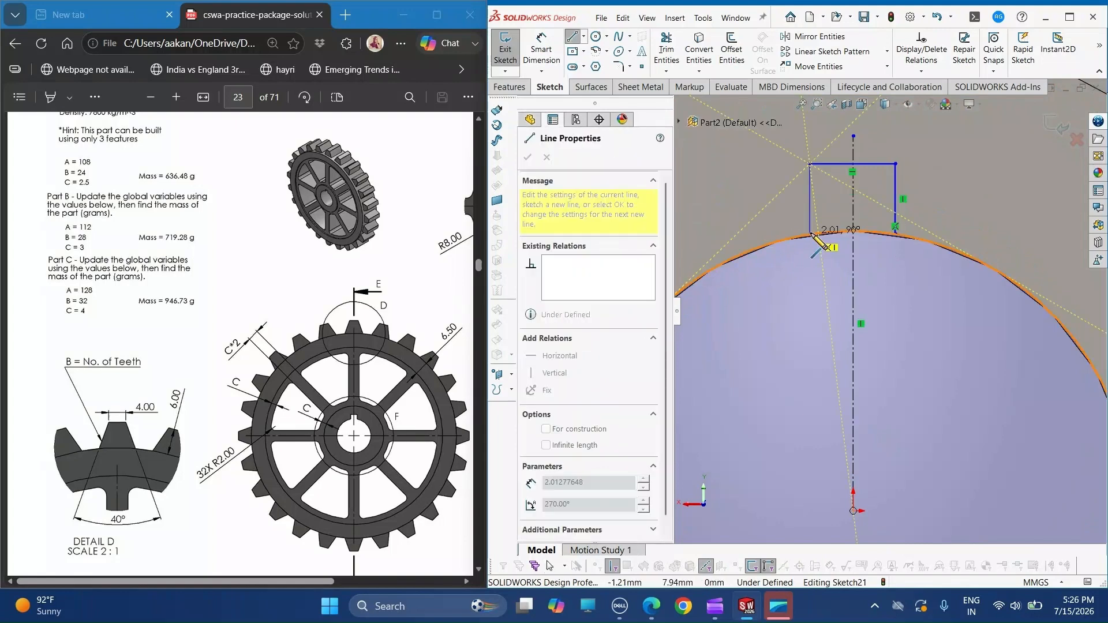
click(811, 234)
key(Escape)
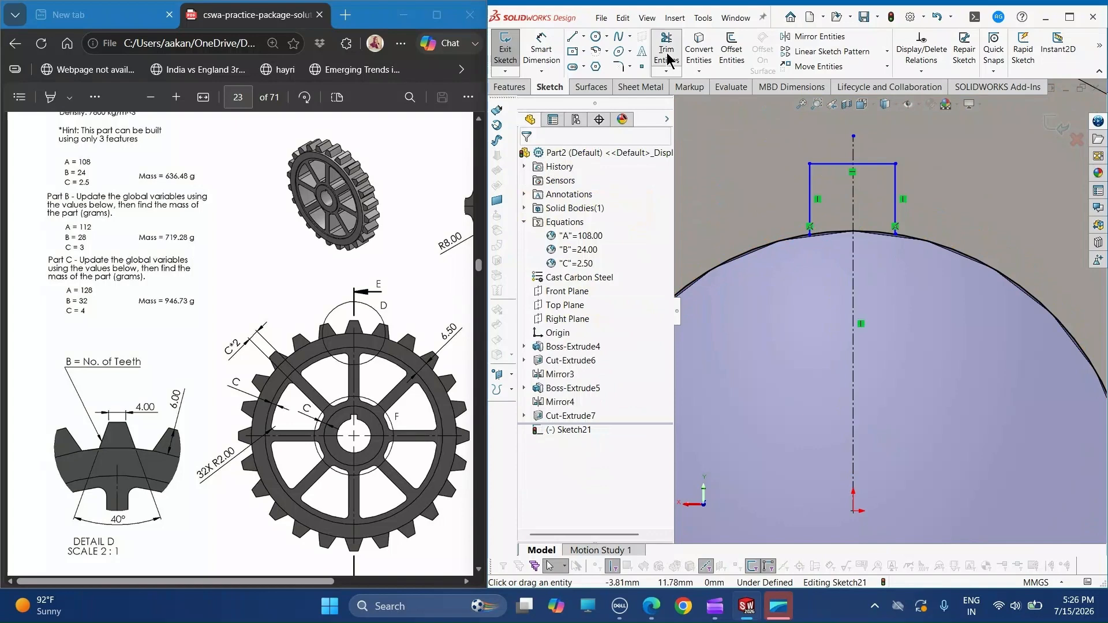
click(666, 53)
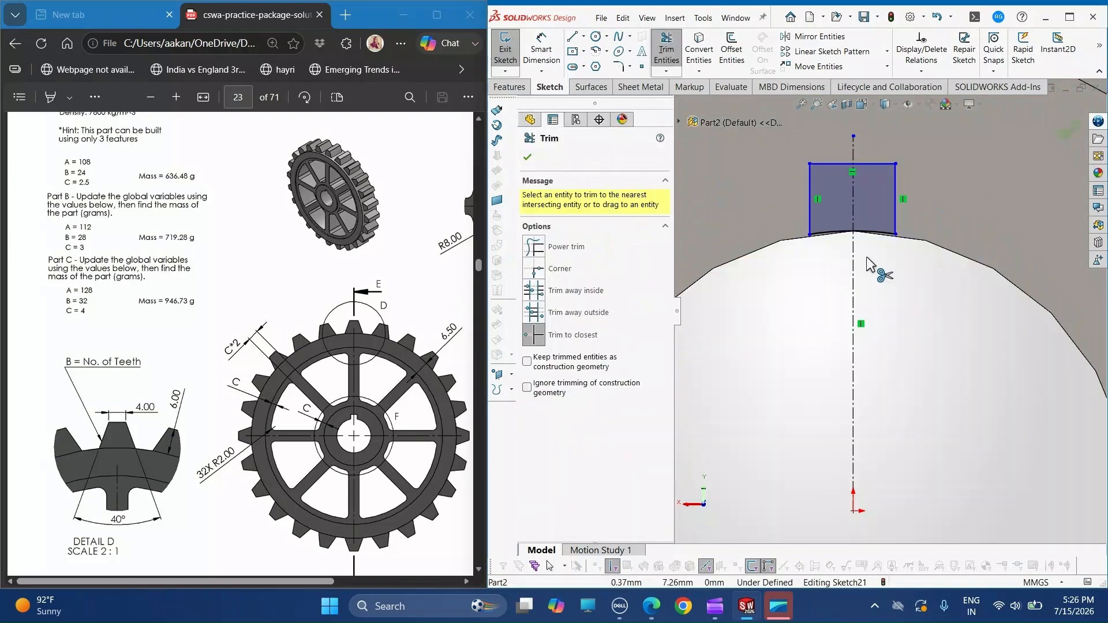
- Dimension the keyway's width as 3 mm, following the value in Detail F of the drawing
click(553, 58)
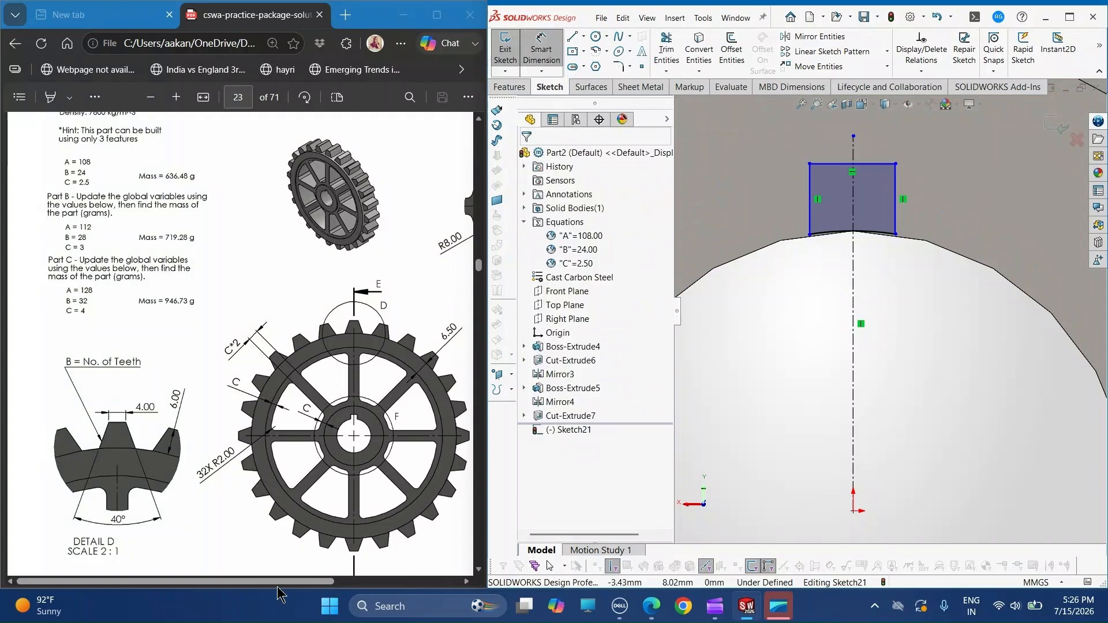
drag(277, 583, 408, 584)
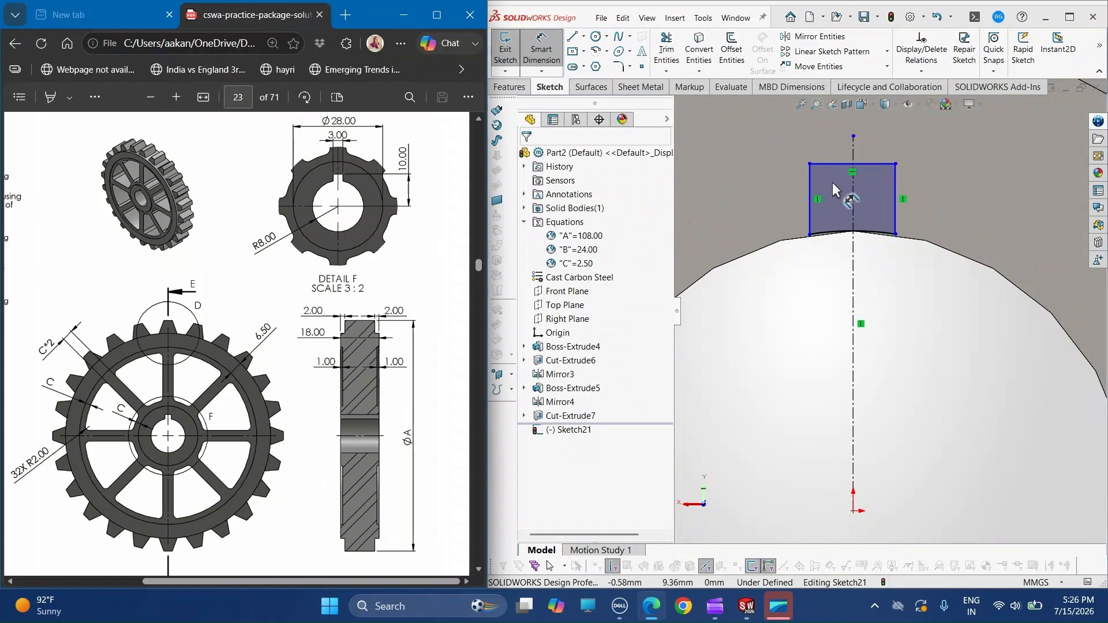
click(829, 164)
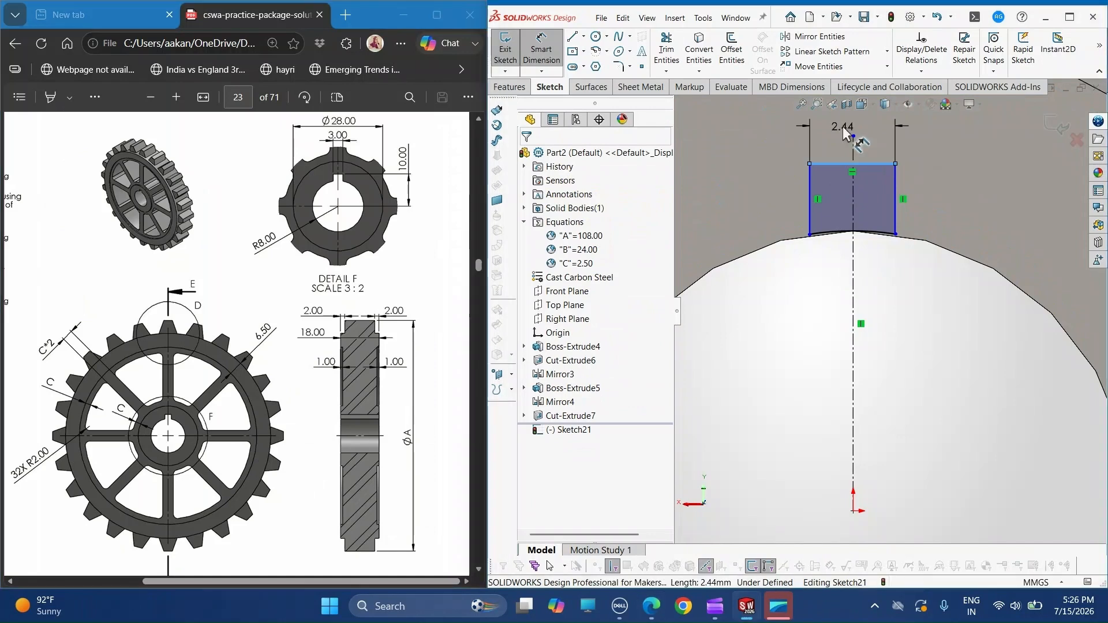
click(844, 133)
text(3.00mm)
key(Return)
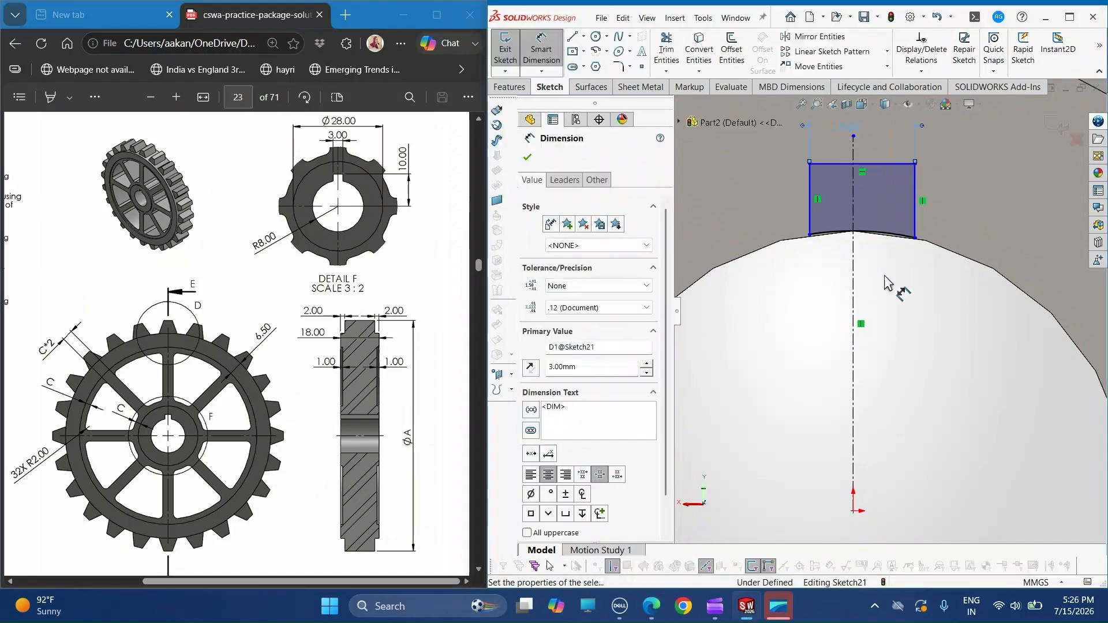
key(Escape)
- Make the keyway's two vertical sides symmetric about the vertical construction line
click(811, 202)
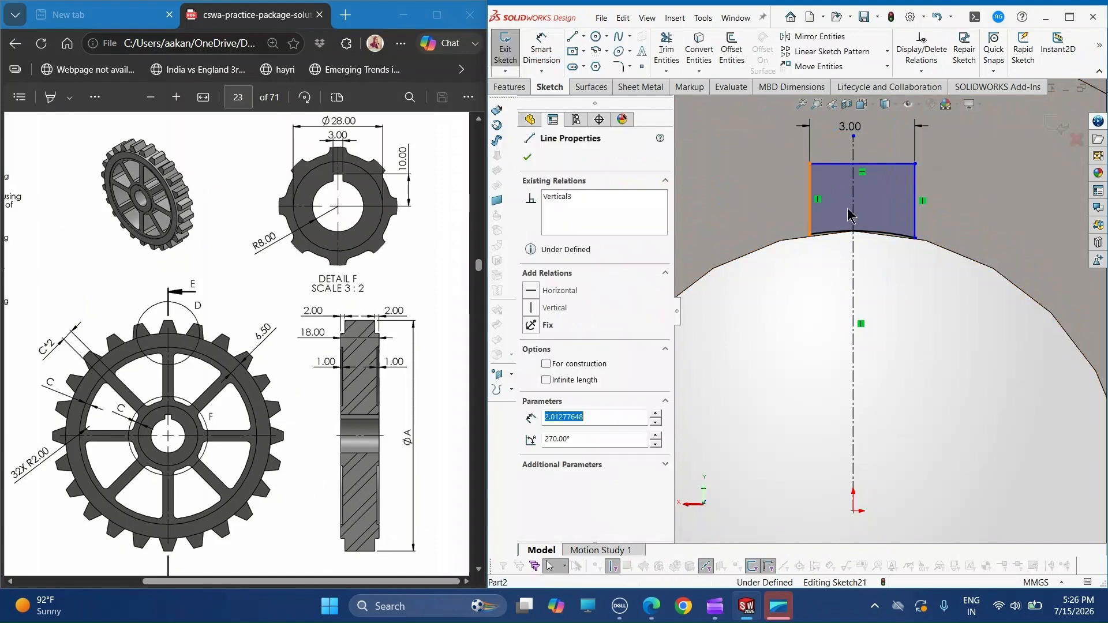
ctrl+click(853, 214)
ctrl+click(913, 220)
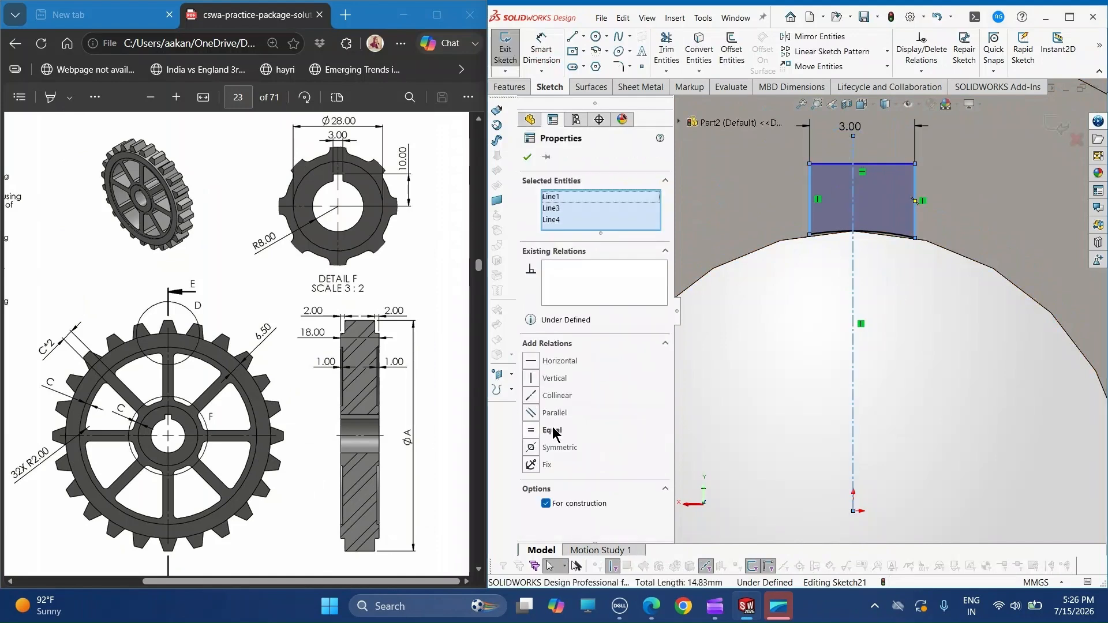
click(557, 447)
scroll(835, 394, up, 2)
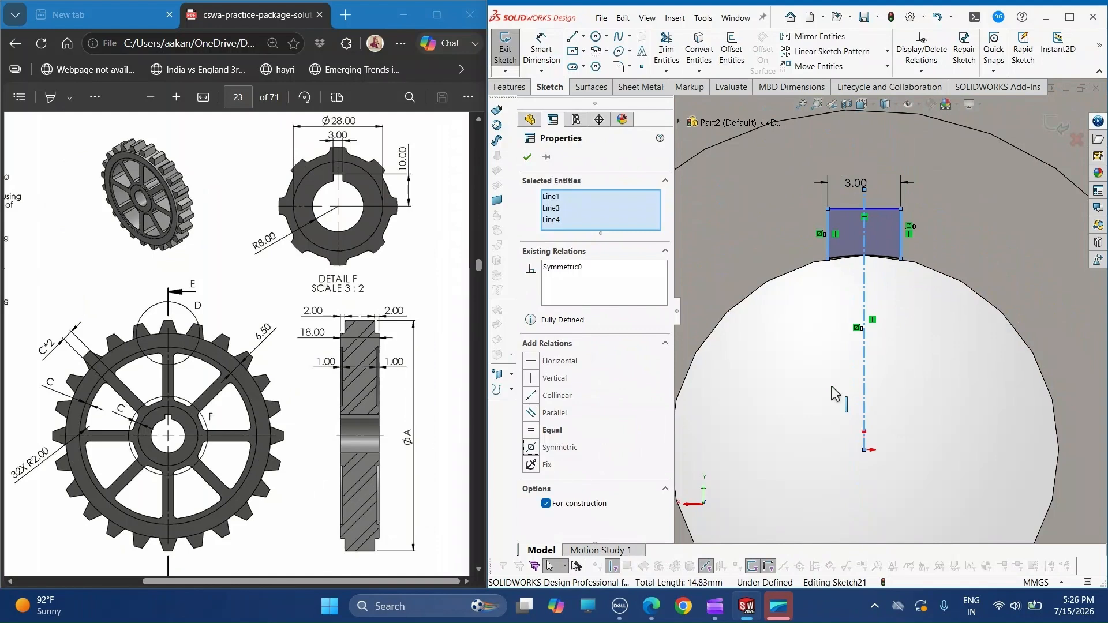
- Dimension the distance from the origin to the keyway's upper edge as 10 mm
click(558, 62)
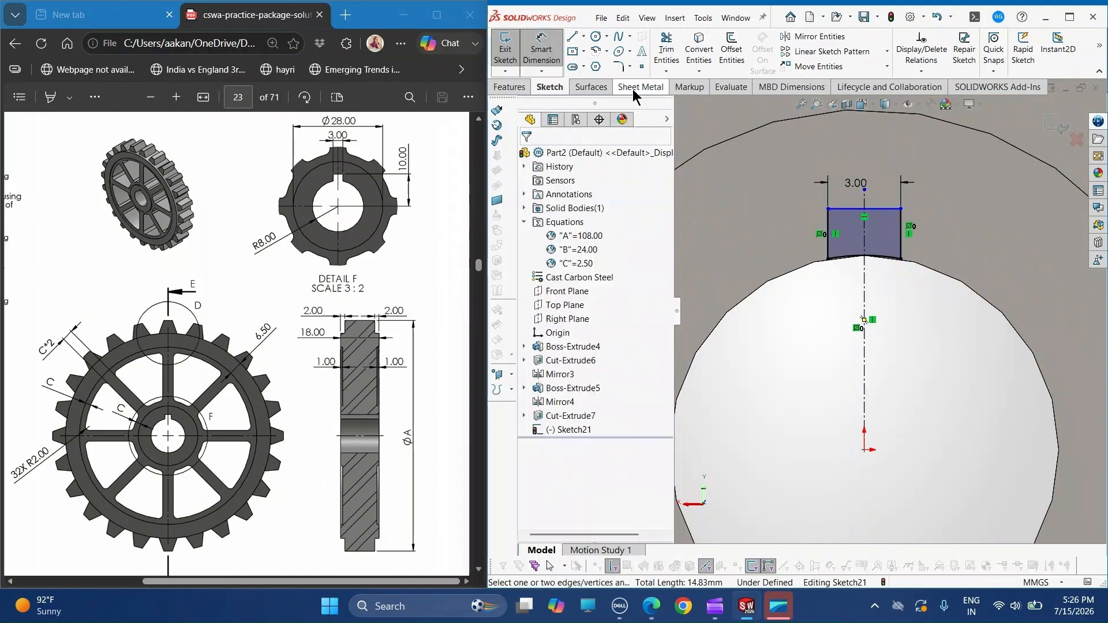
click(848, 213)
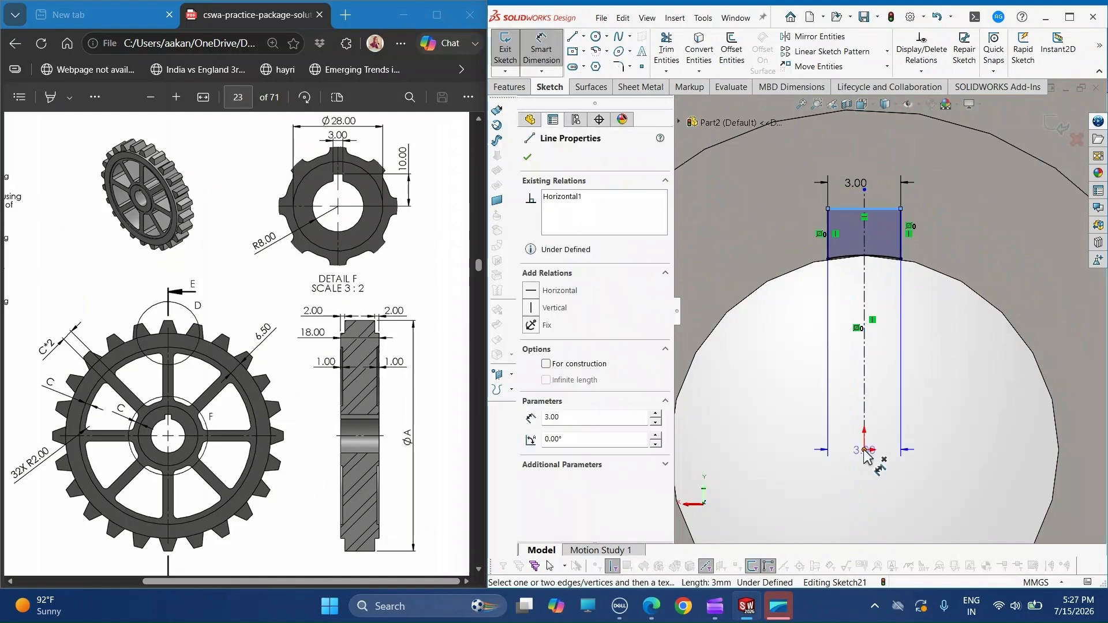
click(865, 450)
click(957, 382)
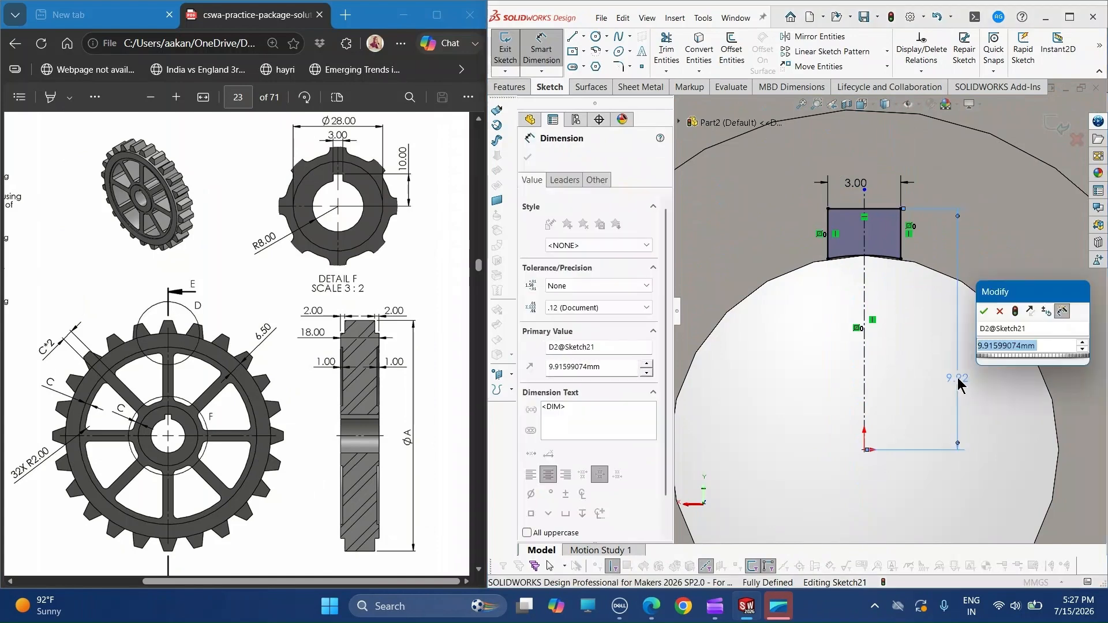
text(10)
key(Return)
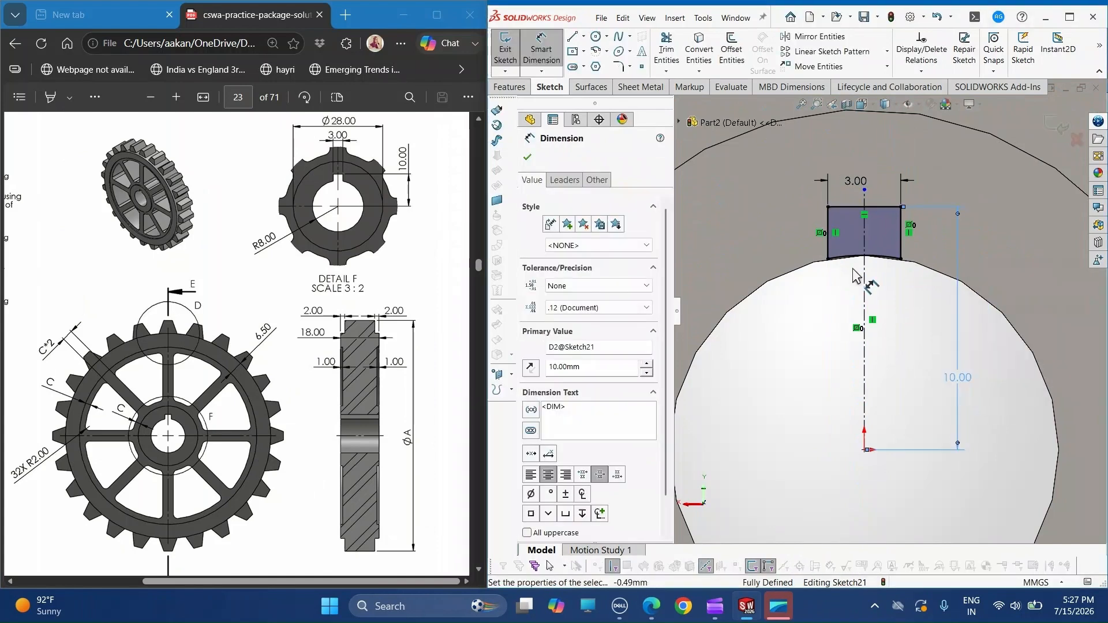
click(528, 157)
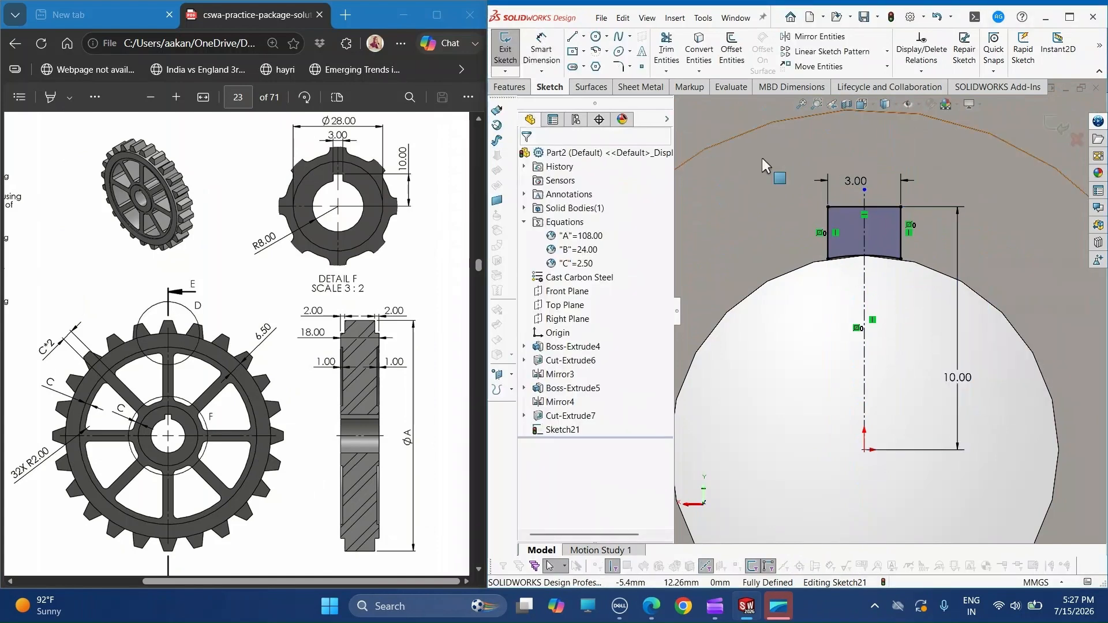
- Cut the keyway profile through the whole wheel using the Through All end condition
click(510, 88)
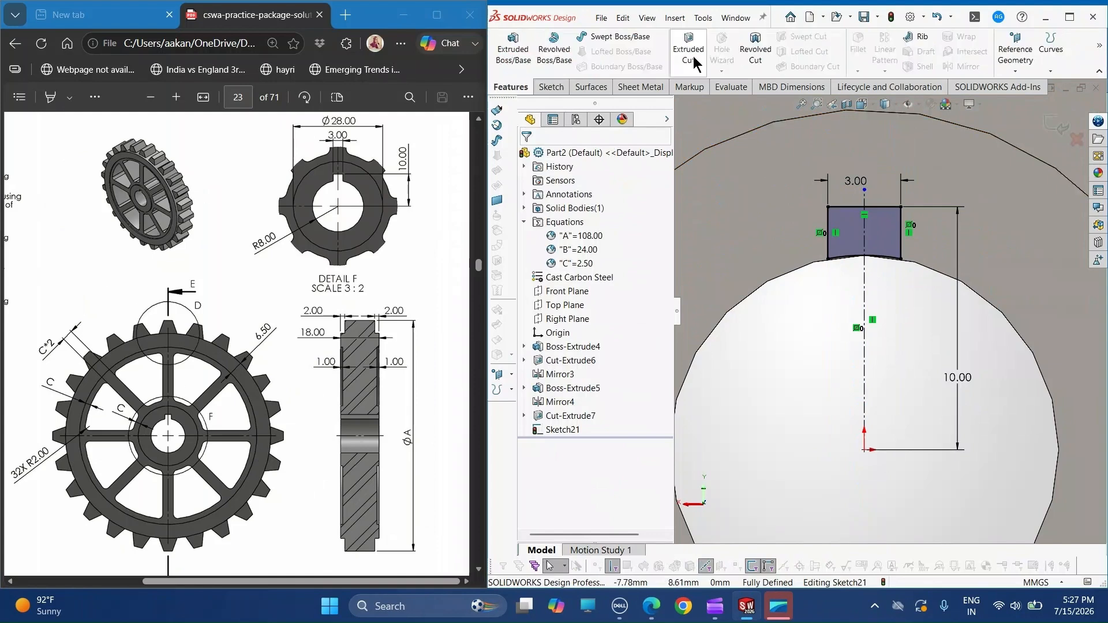
click(692, 57)
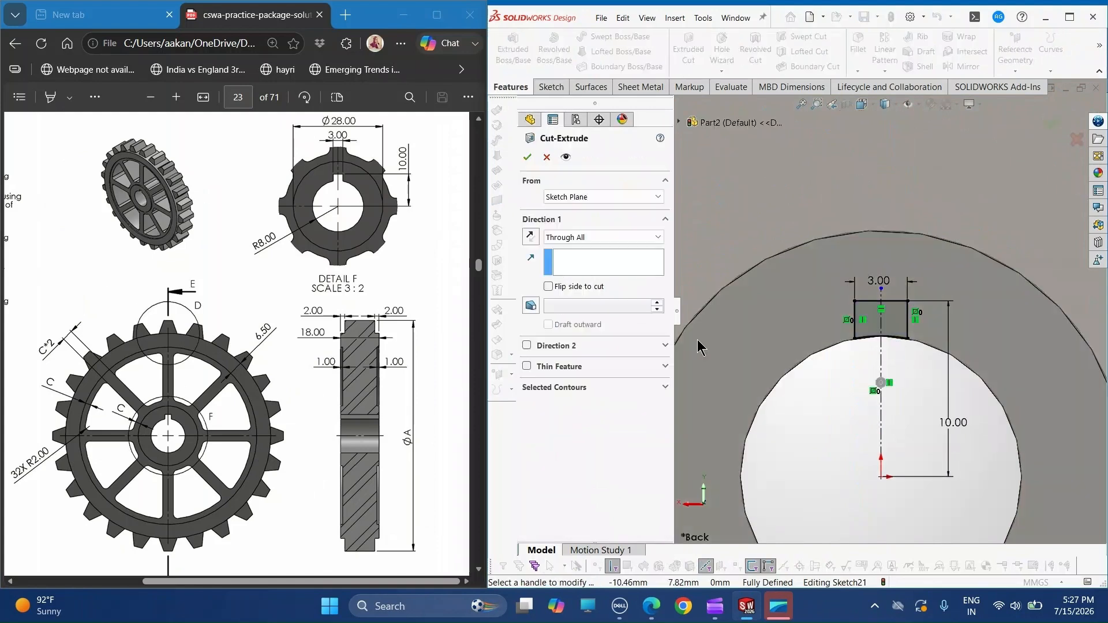
middle_drag(972, 403, 788, 357)
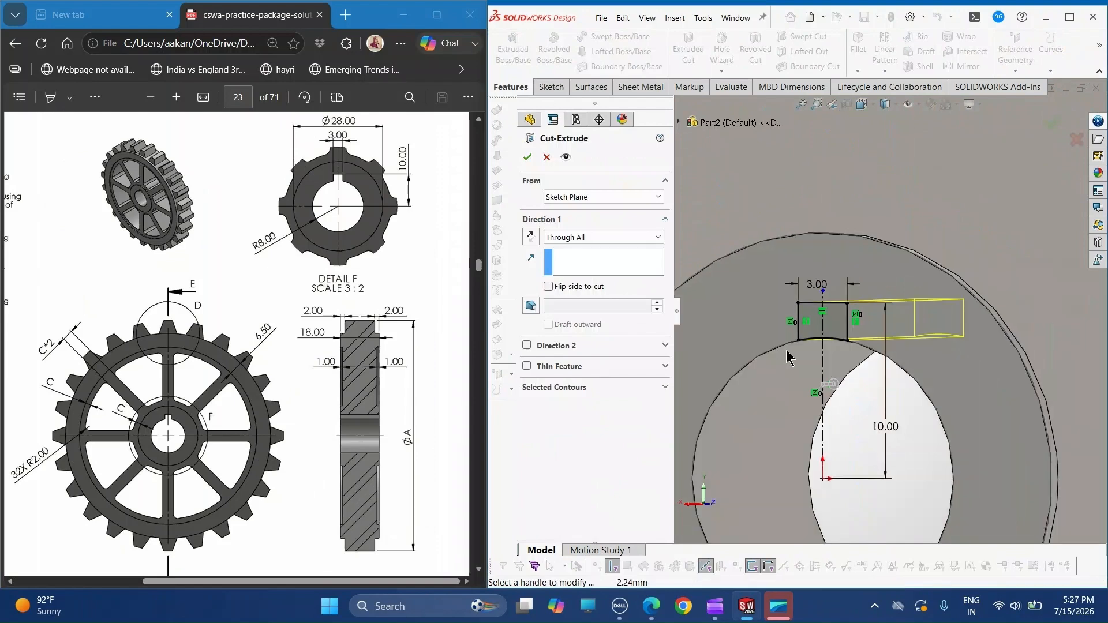
click(528, 157)
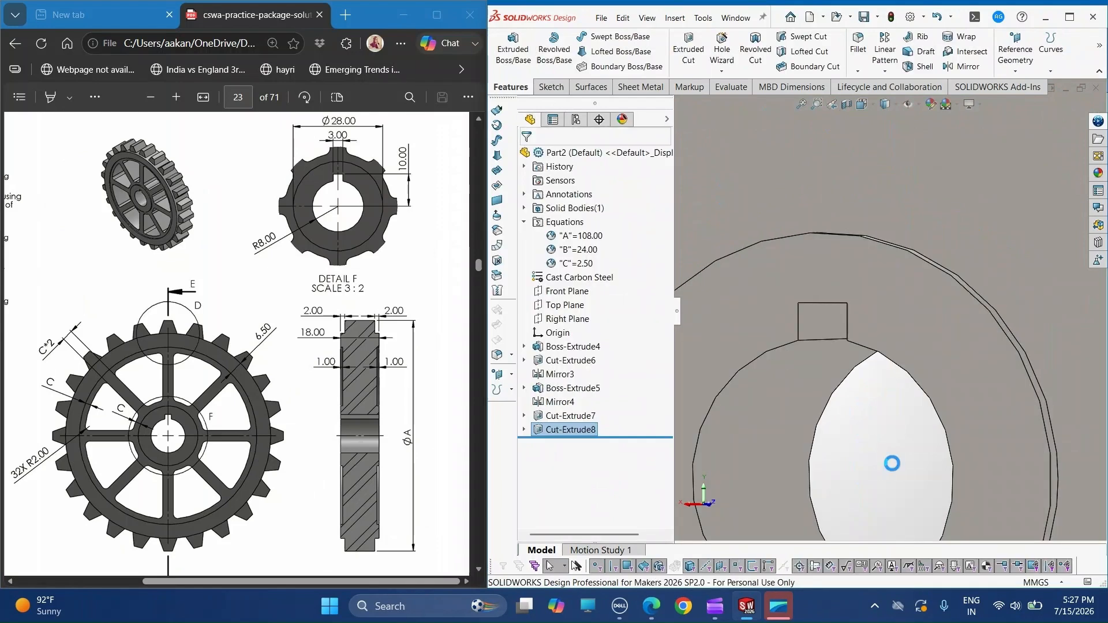
scroll(924, 448, up, 5)
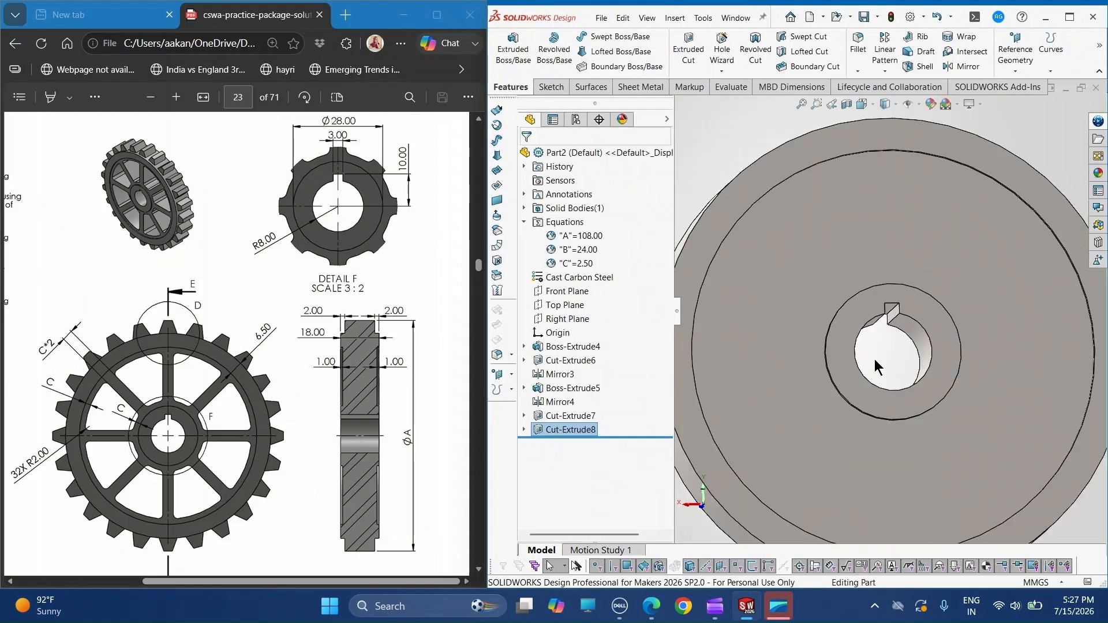
- Start a new sketch on the Front Plane for the gear tooth profile
middle_drag(871, 212, 895, 183)
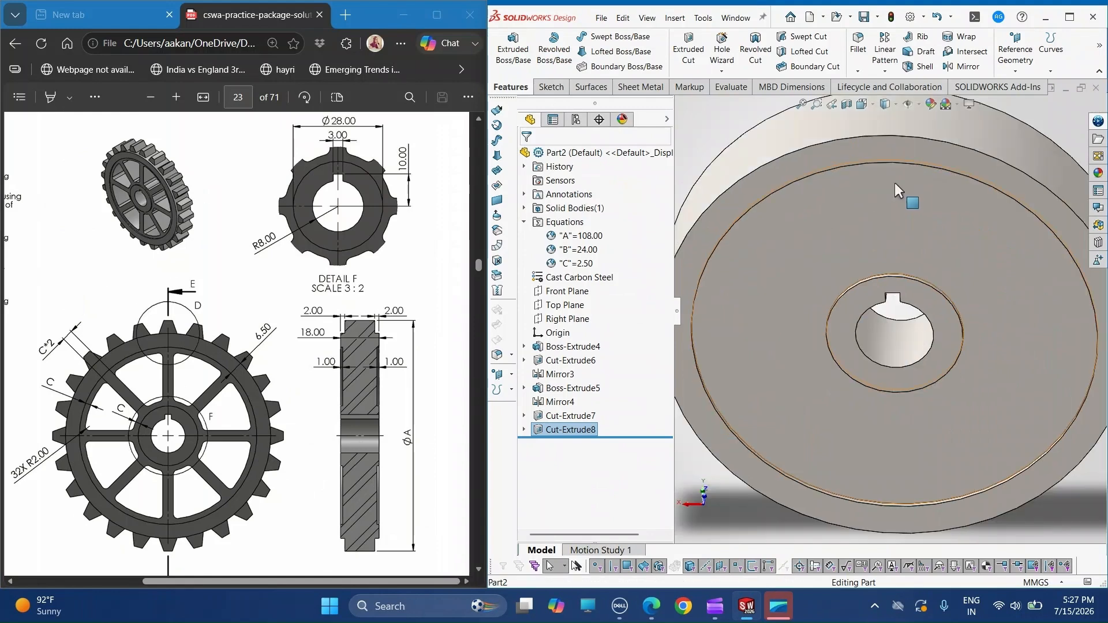
scroll(884, 200, up, 1)
scroll(816, 277, down, 1)
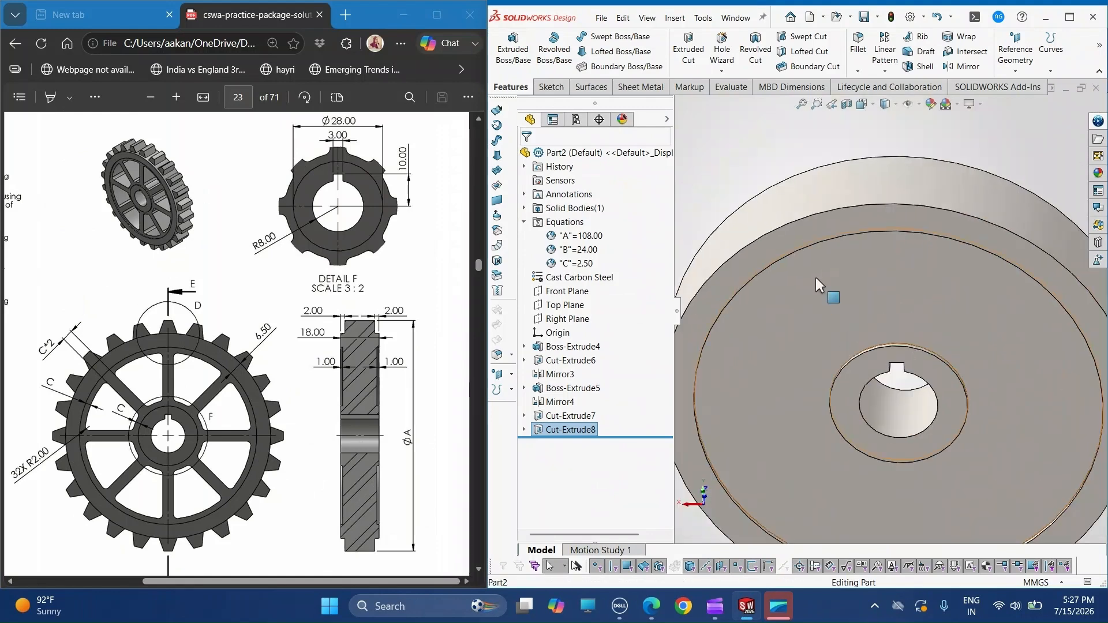
click(567, 291)
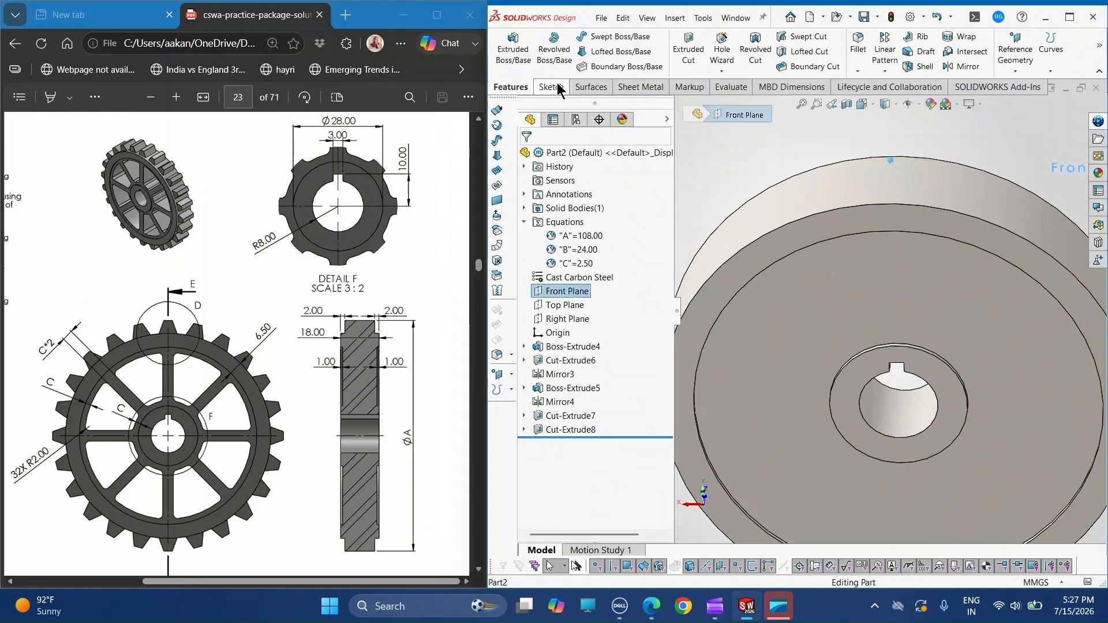
click(558, 85)
click(506, 49)
scroll(893, 162, down, 3)
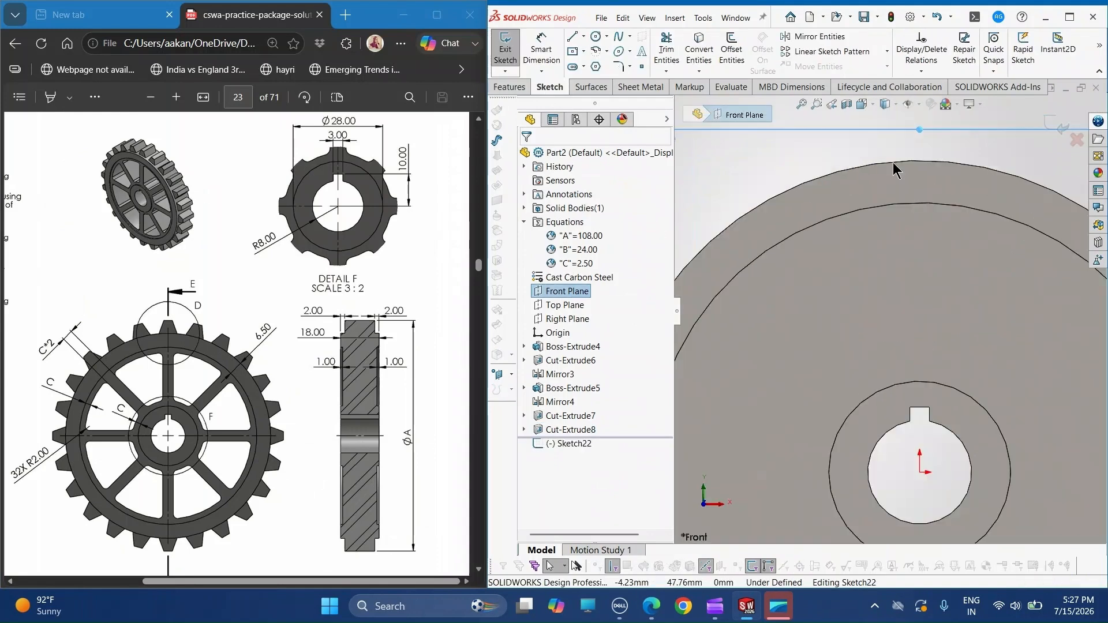
scroll(893, 163, down, 3)
scroll(953, 206, up, 5)
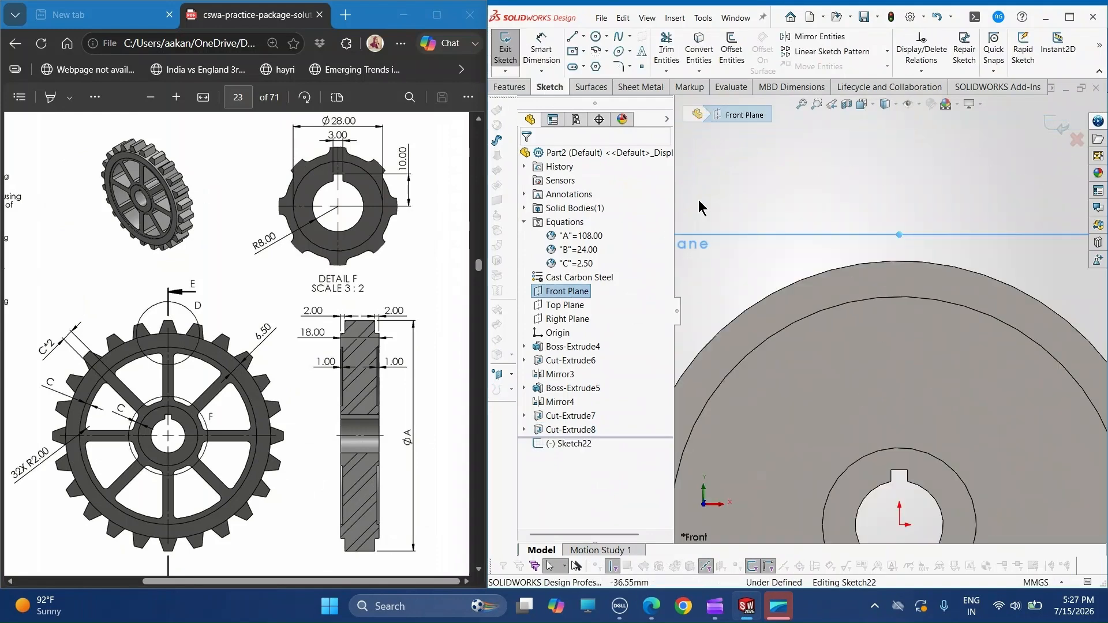
click(584, 36)
click(604, 66)
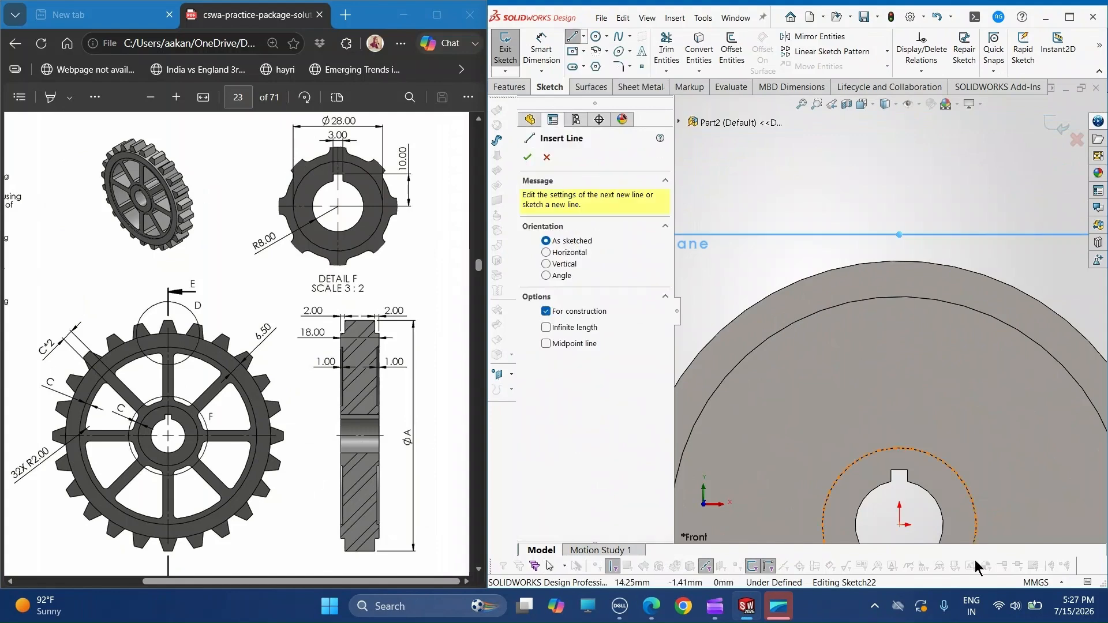
click(901, 523)
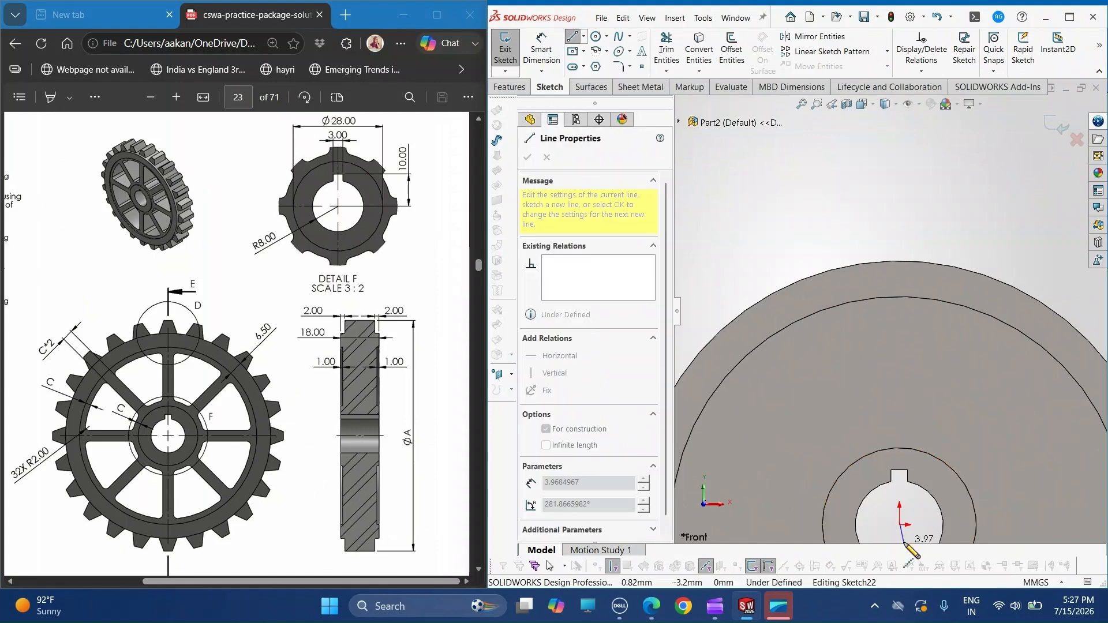
key(Escape)
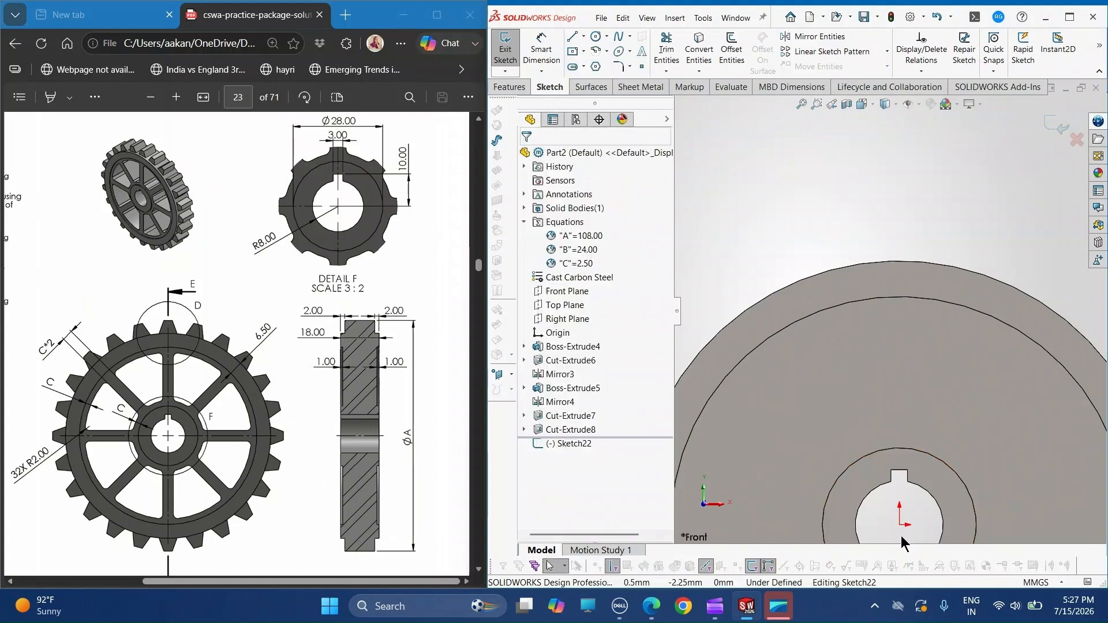
- Sketch a construction line about 70 mm long from the origin up past the wheel's rim and make it vertical
click(581, 37)
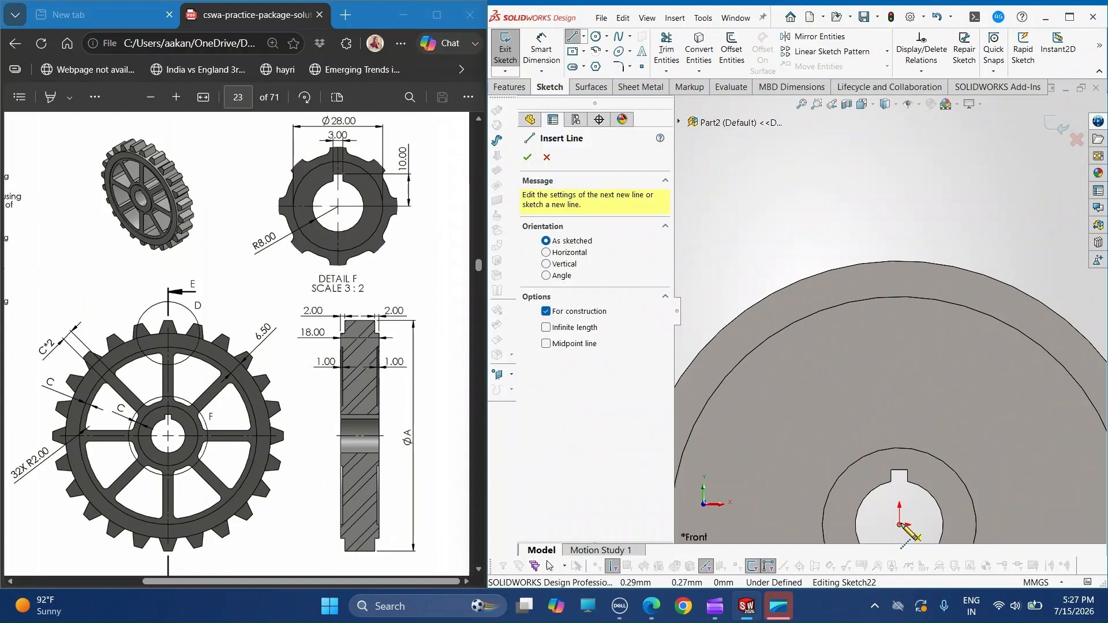
click(899, 525)
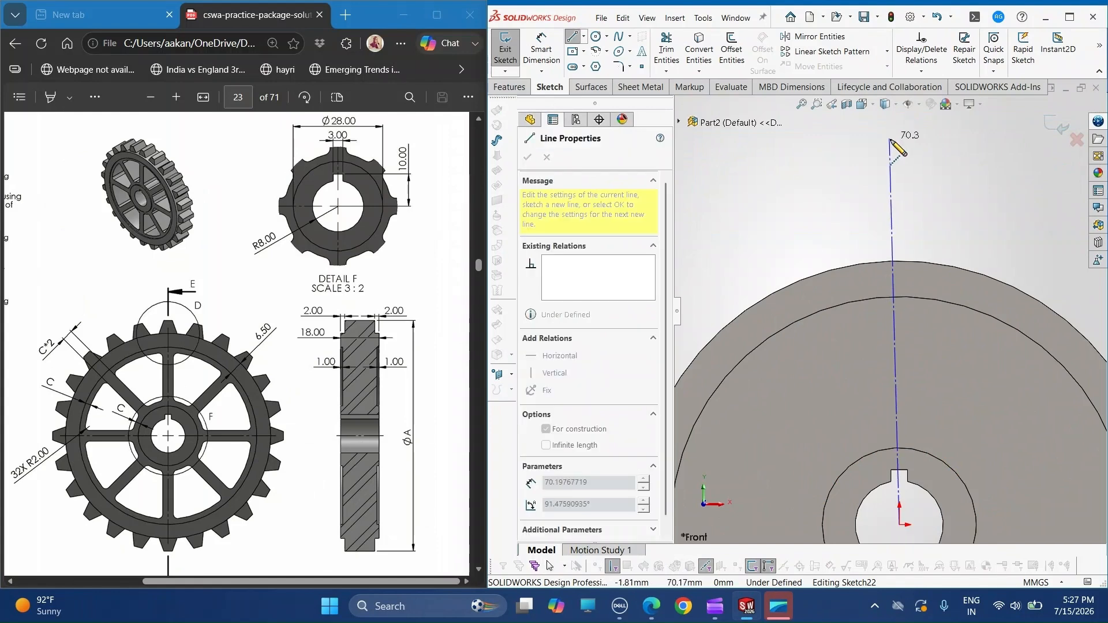
click(891, 140)
key(Escape)
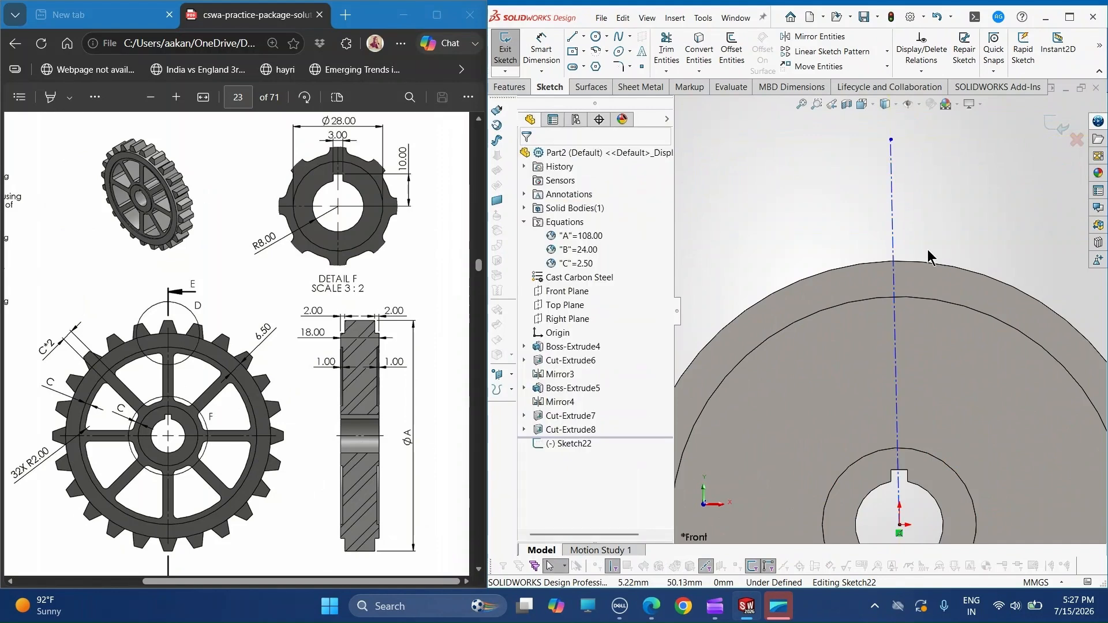
click(894, 292)
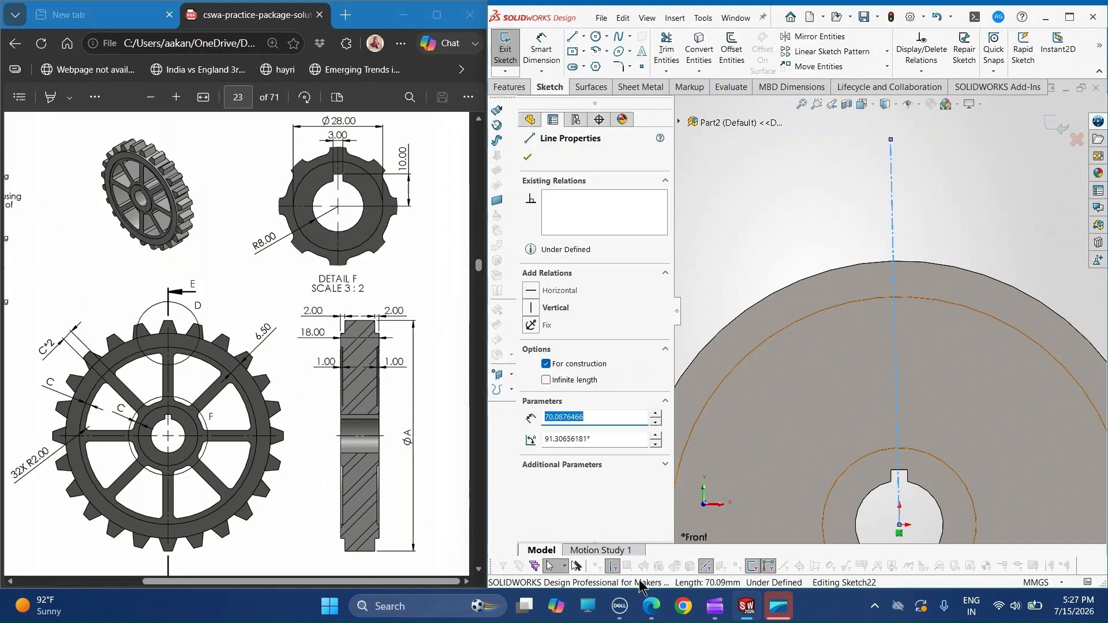
click(544, 308)
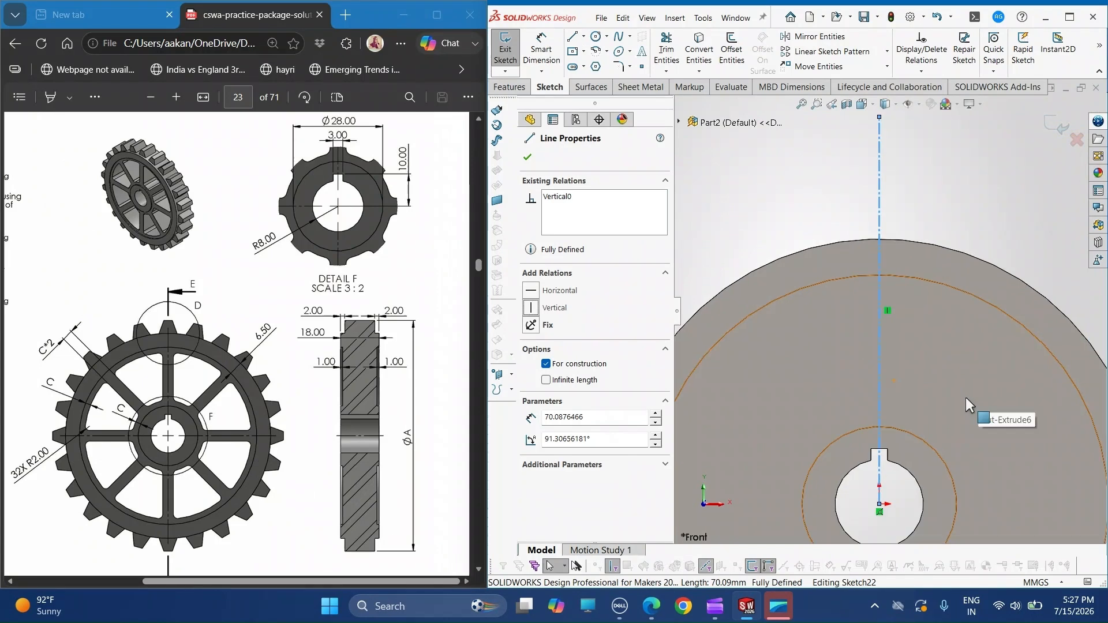
- Convert the wheel's outer circular edge into a sketch entity
scroll(872, 226, down, 4)
scroll(845, 185, down, 2)
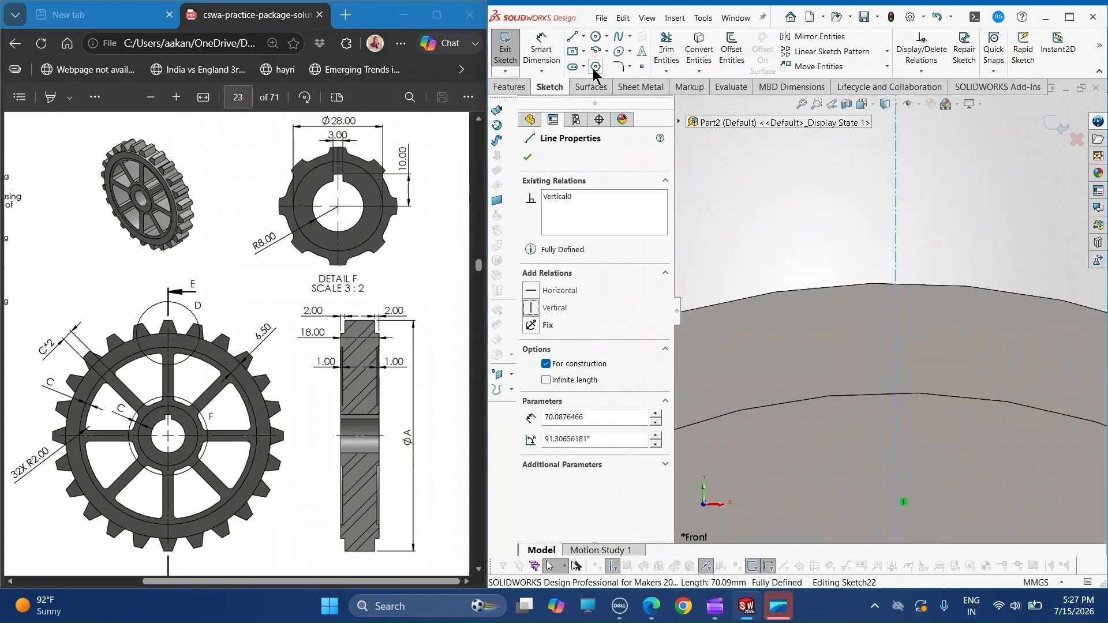
key(Escape)
click(700, 42)
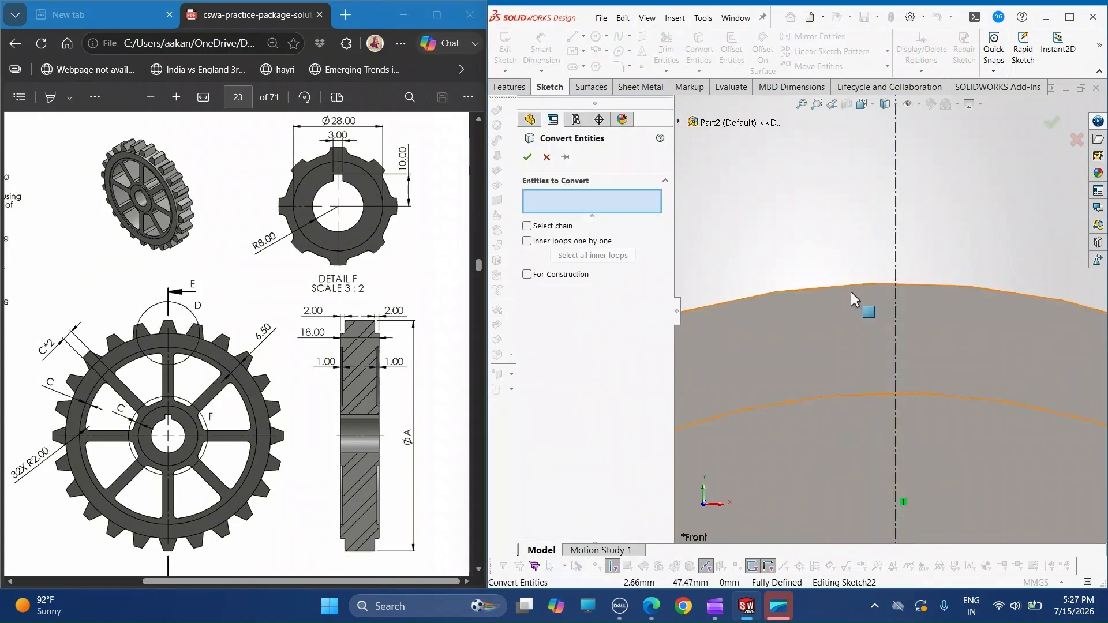
click(843, 285)
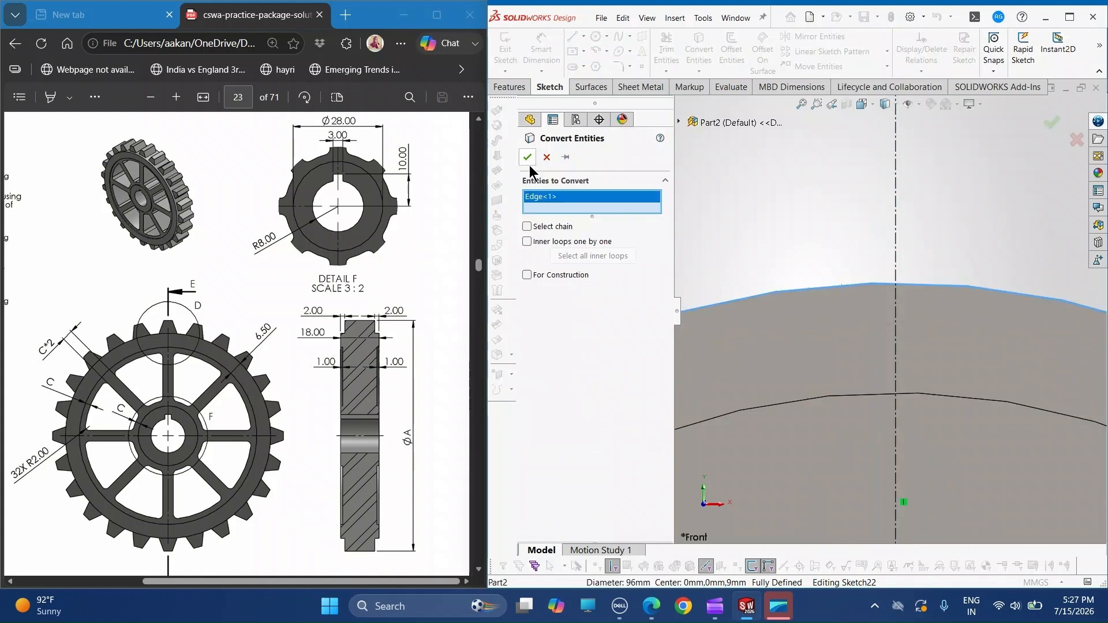
click(527, 157)
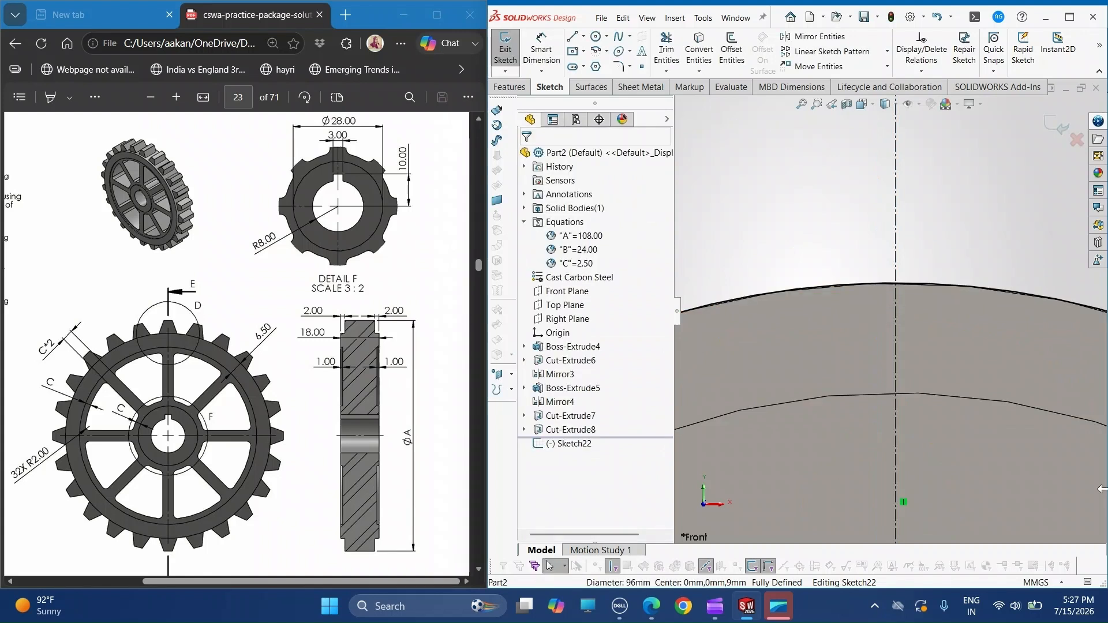
- Sketch a three-line trapezoidal tooth outline on the rim around the construction line, about 5 mm high and about 3 mm wide across its flat tip
click(571, 38)
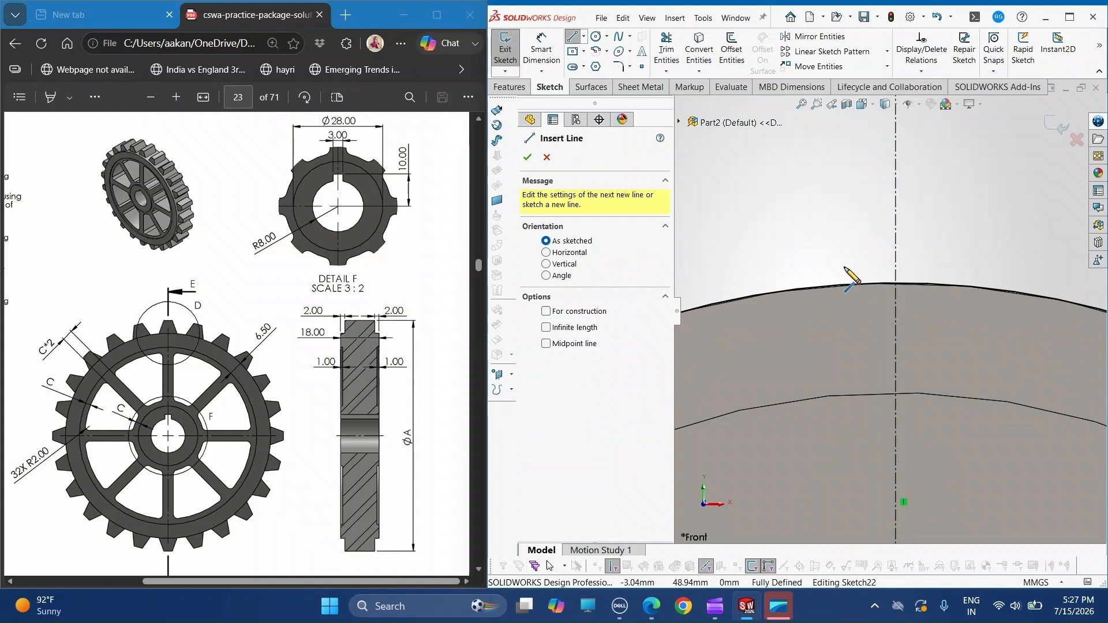
click(845, 285)
click(870, 200)
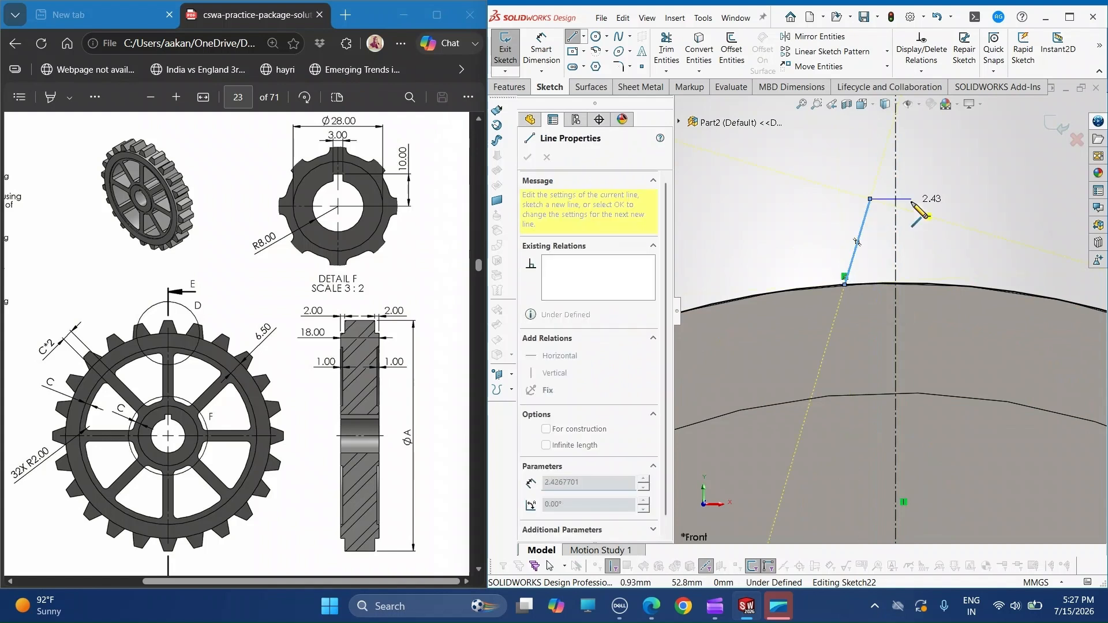
click(922, 199)
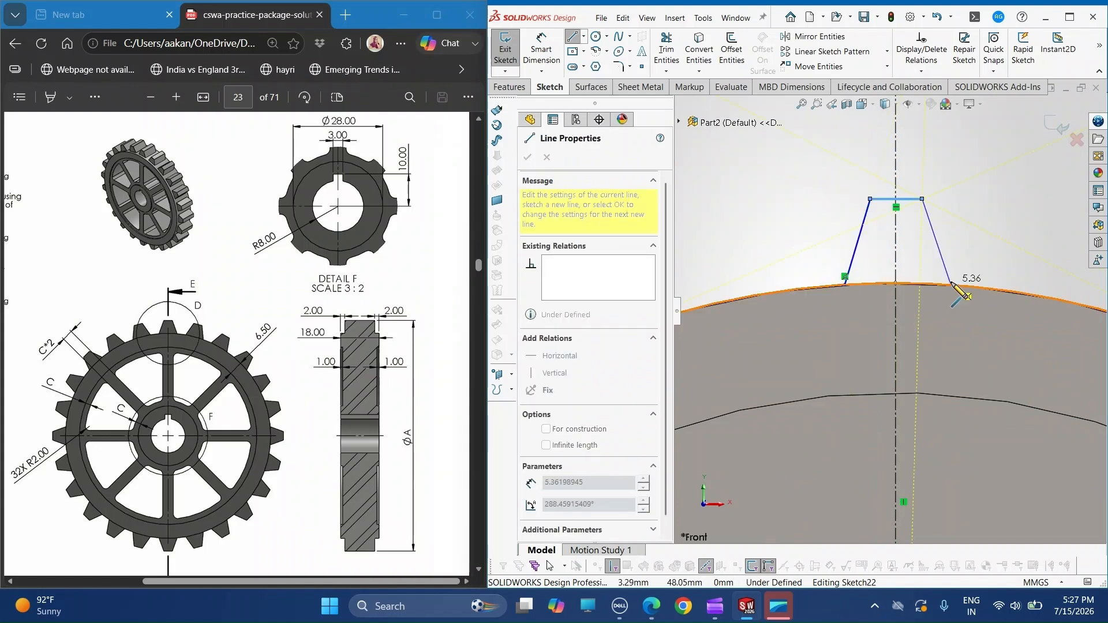
double_click(952, 285)
key(Escape)
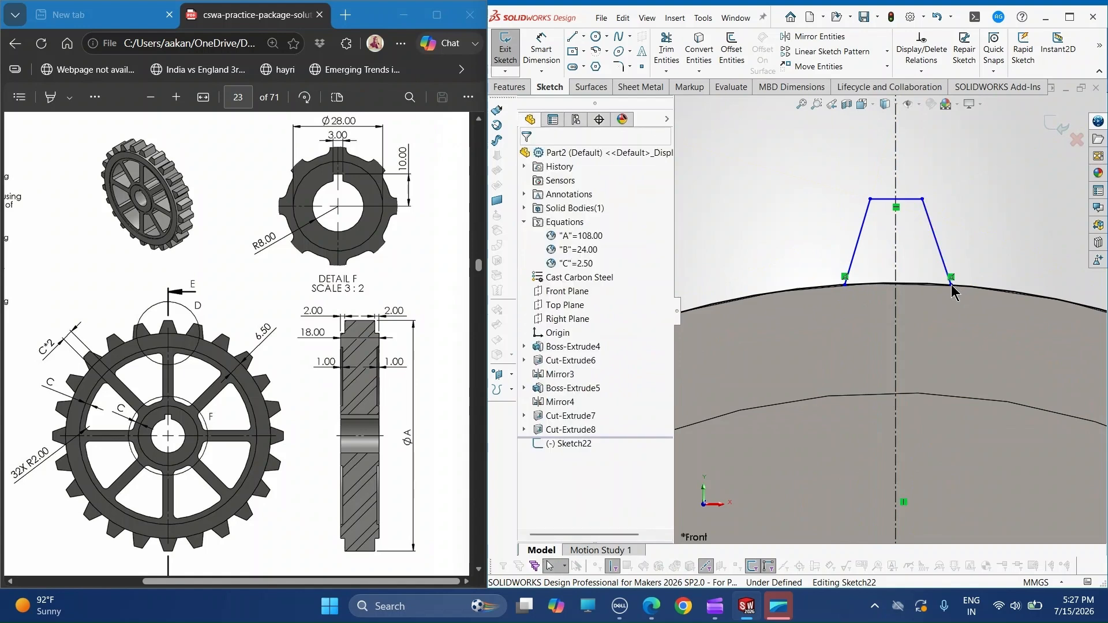
- Bring Detail D of the drawing into view and make the tooth's two slanted sides symmetric about the vertical construction line
drag(179, 582, 44, 557)
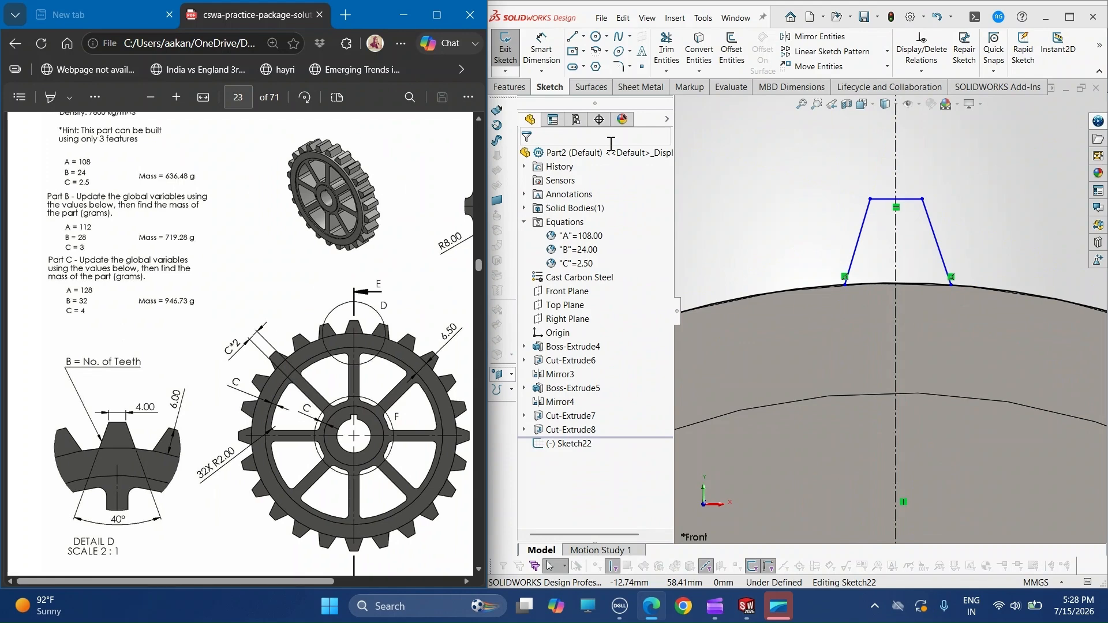
click(852, 254)
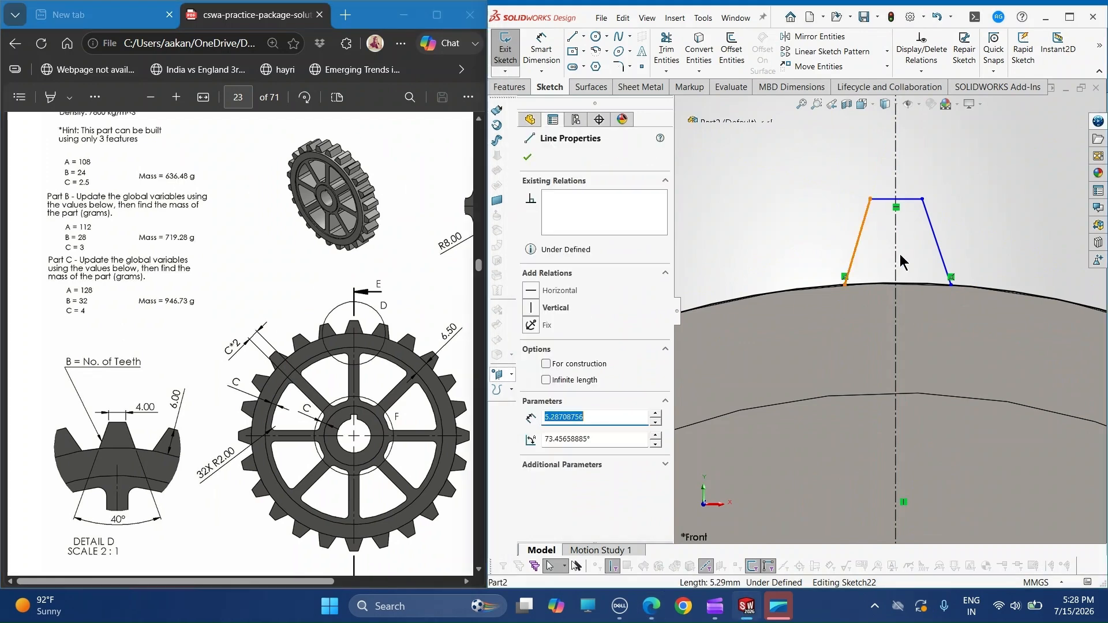
ctrl+click(944, 262)
ctrl+click(896, 271)
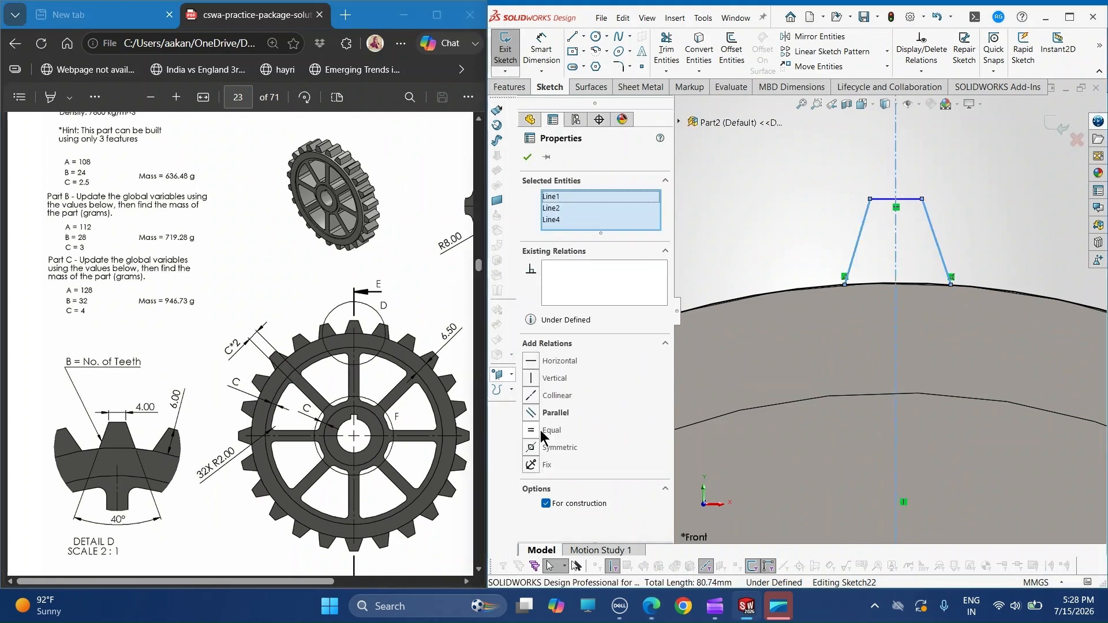
click(551, 447)
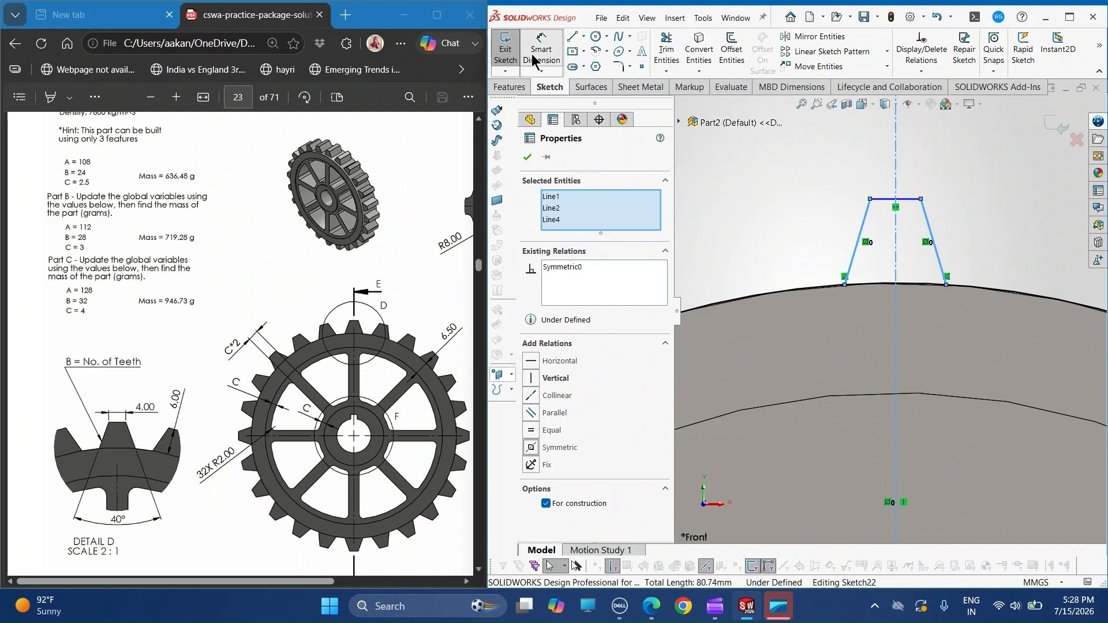
- Dimension the width of the tooth's flat tip as 4 mm
click(531, 54)
click(883, 201)
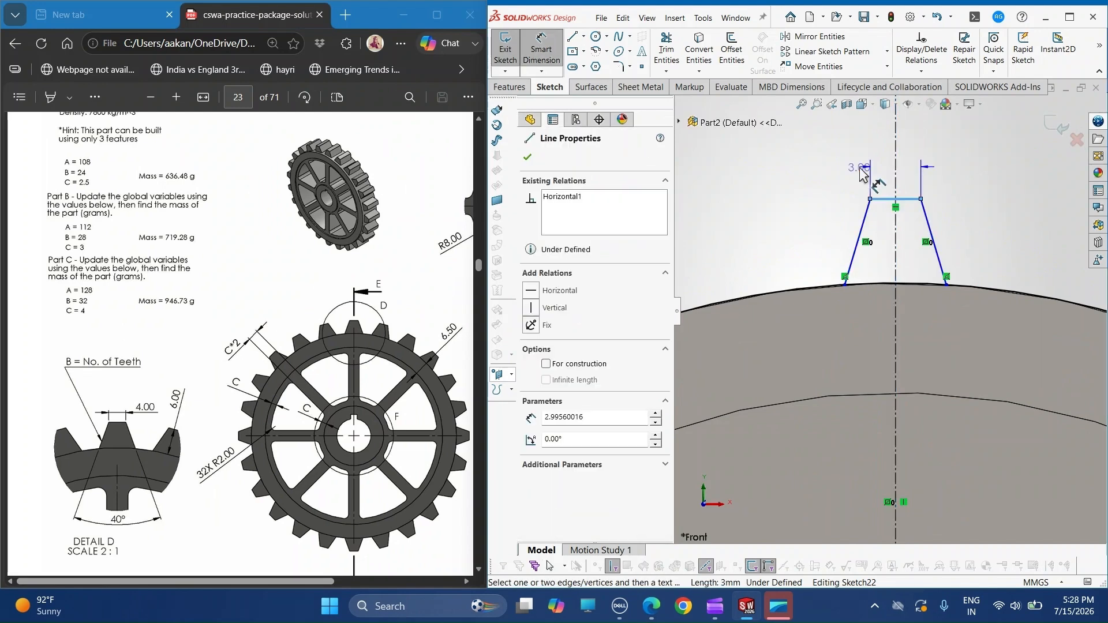
click(850, 173)
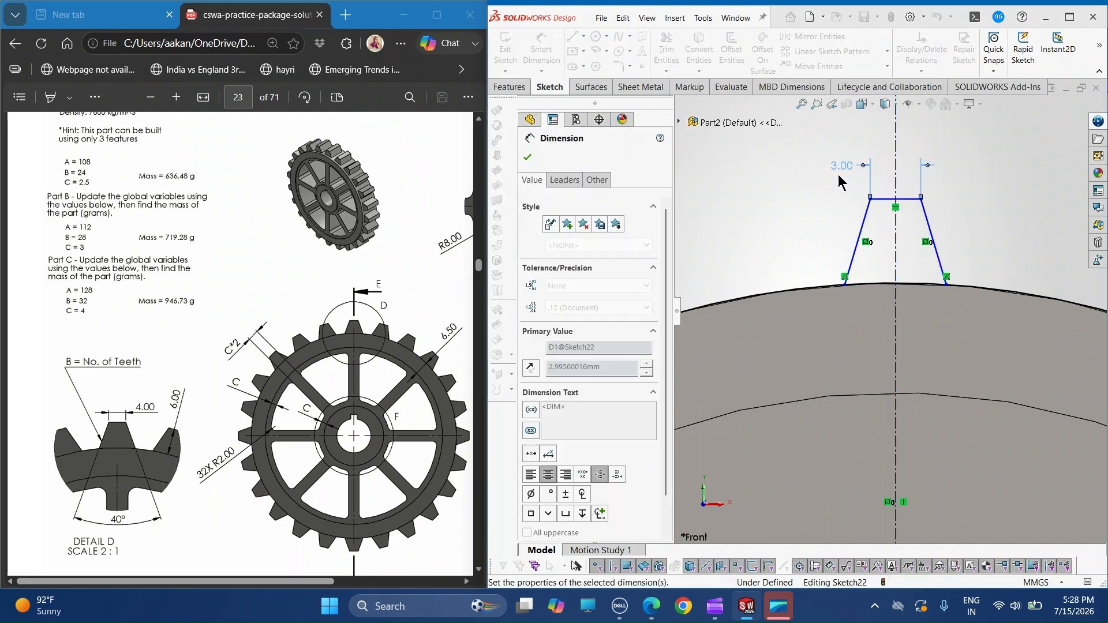
text(4)
key(Return)
- Dimension the angle between the tooth's two slanted sides as 40 degrees
click(849, 265)
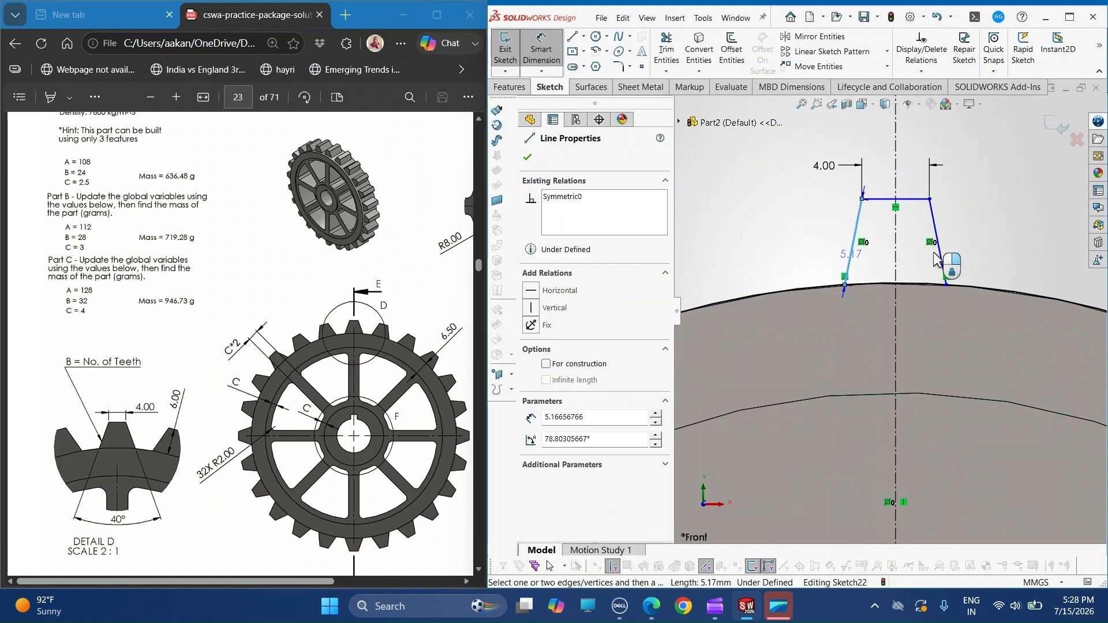
click(938, 260)
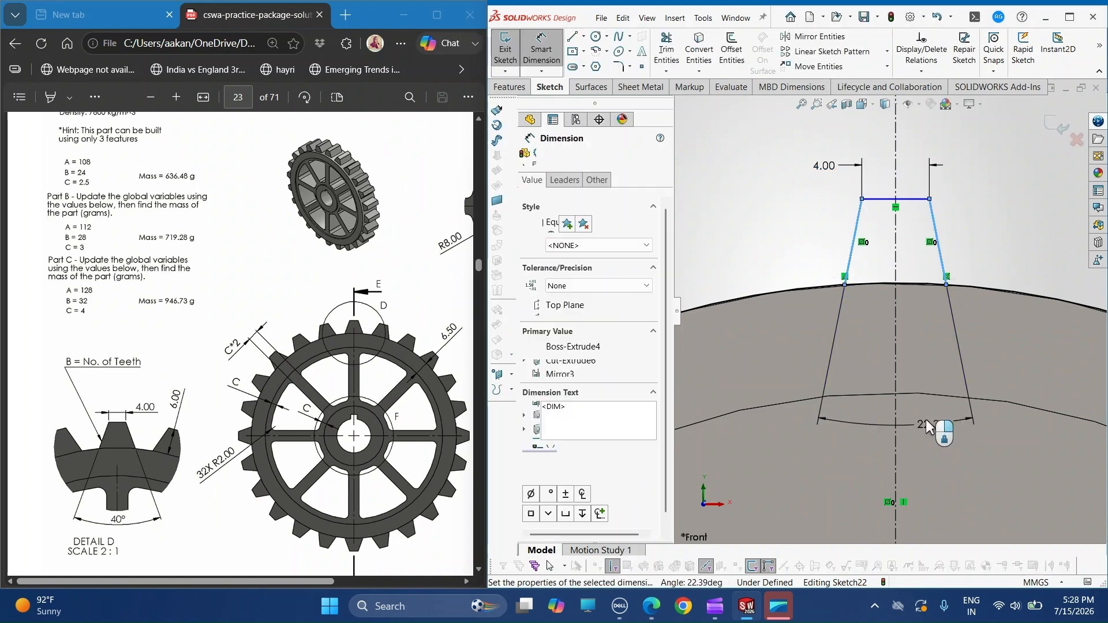
click(926, 421)
text(40)
key(Return)
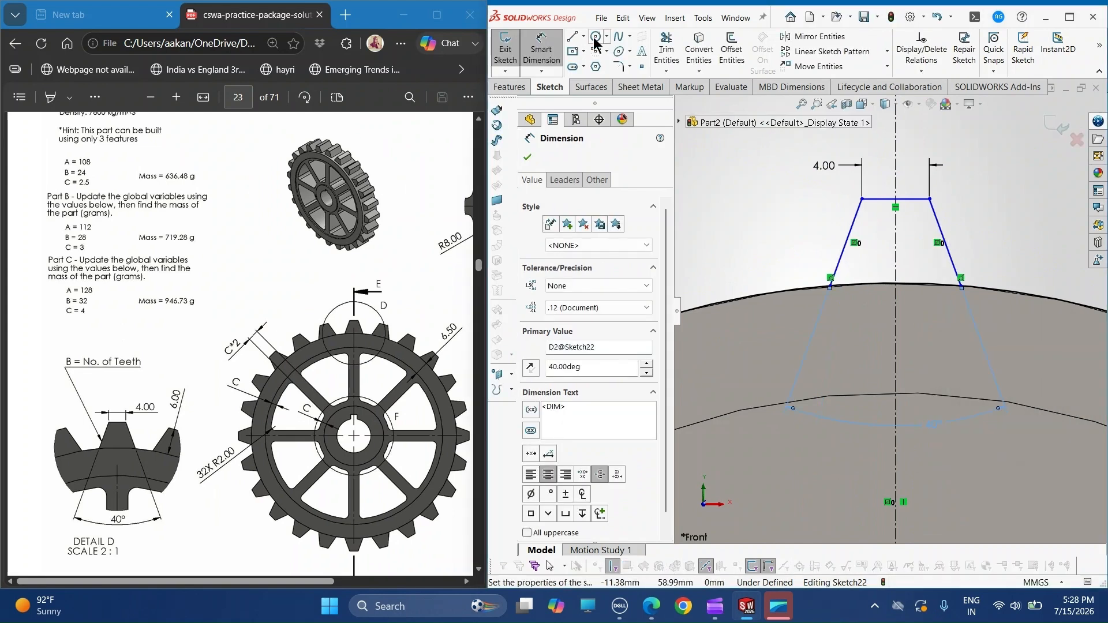
- Draw a vertical line about 5 mm long along the construction line, between the rim and the tooth's flat tip
key(l)
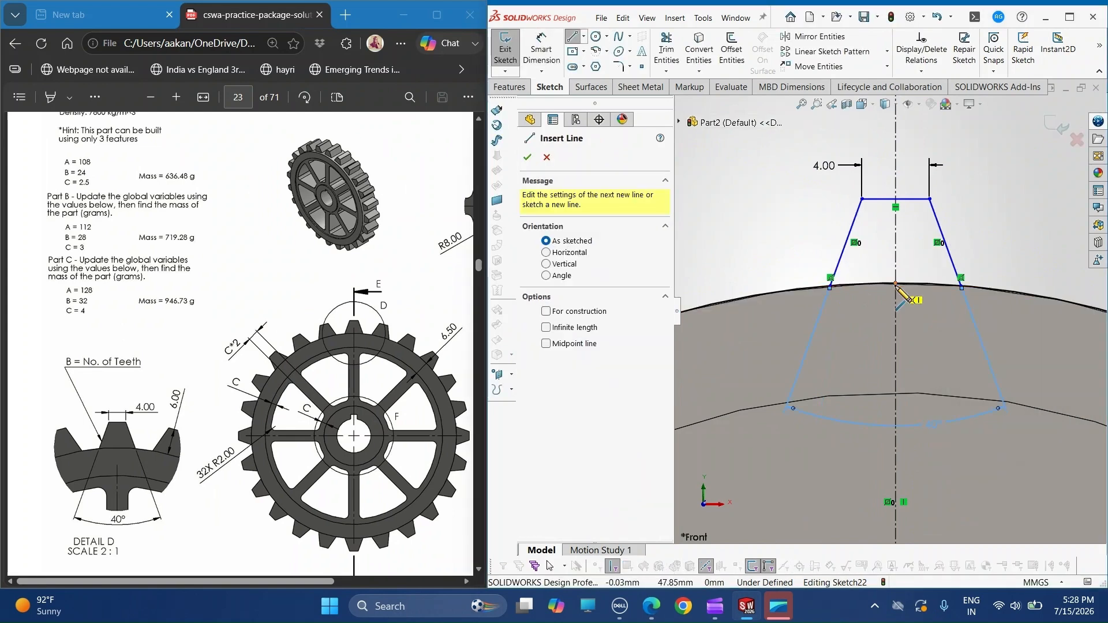
click(895, 199)
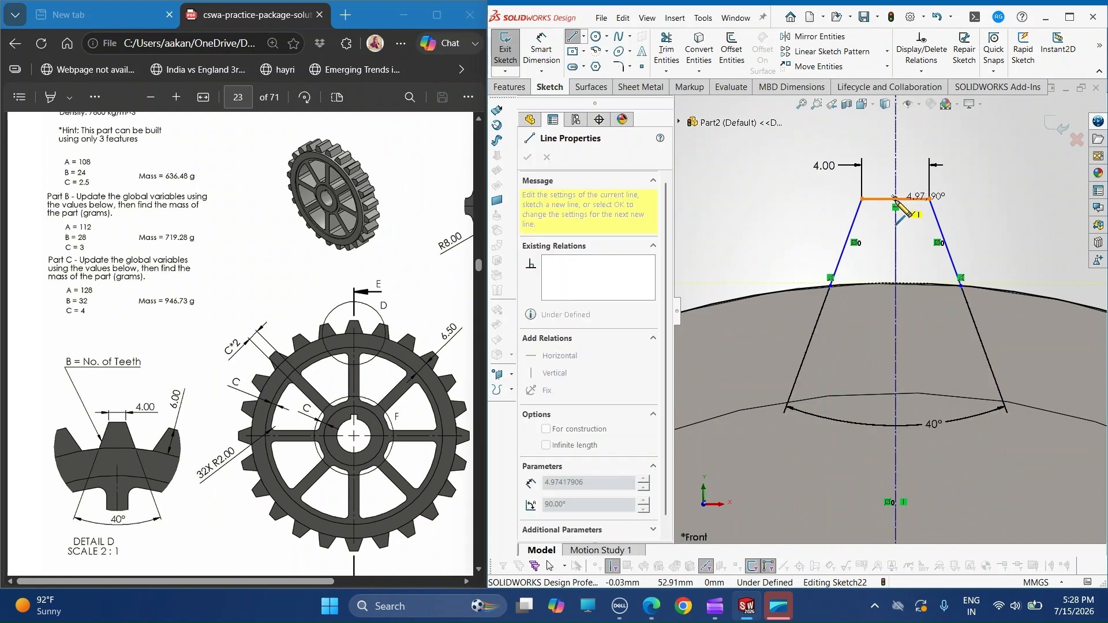
click(896, 283)
key(Escape)
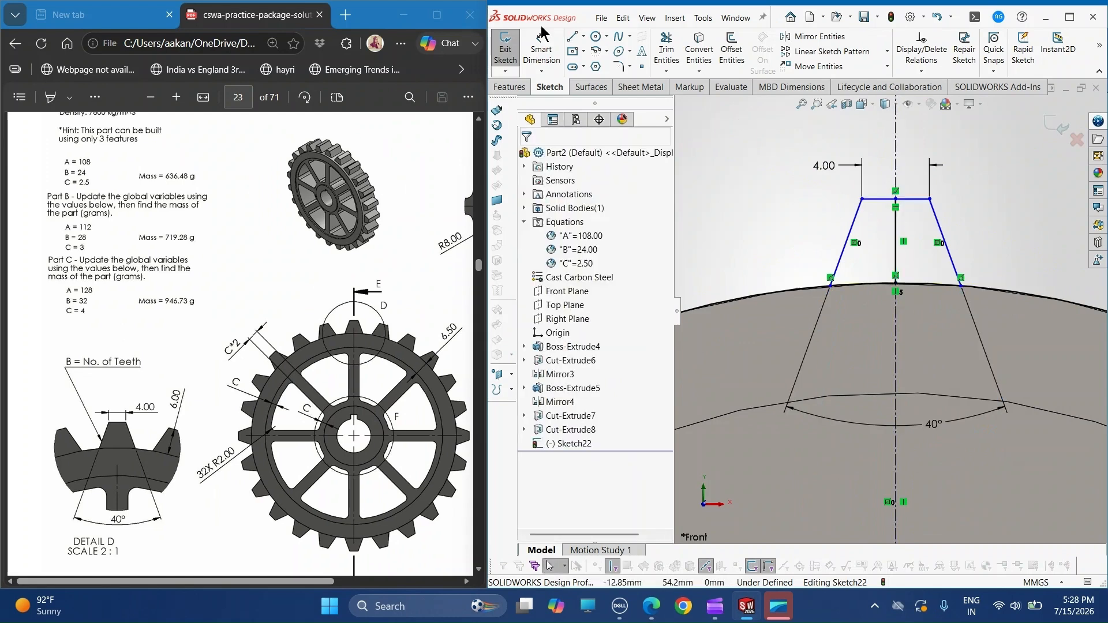
- Dimension the vertical line between the rim and the tooth's flat tip as 6 mm
click(543, 35)
click(897, 236)
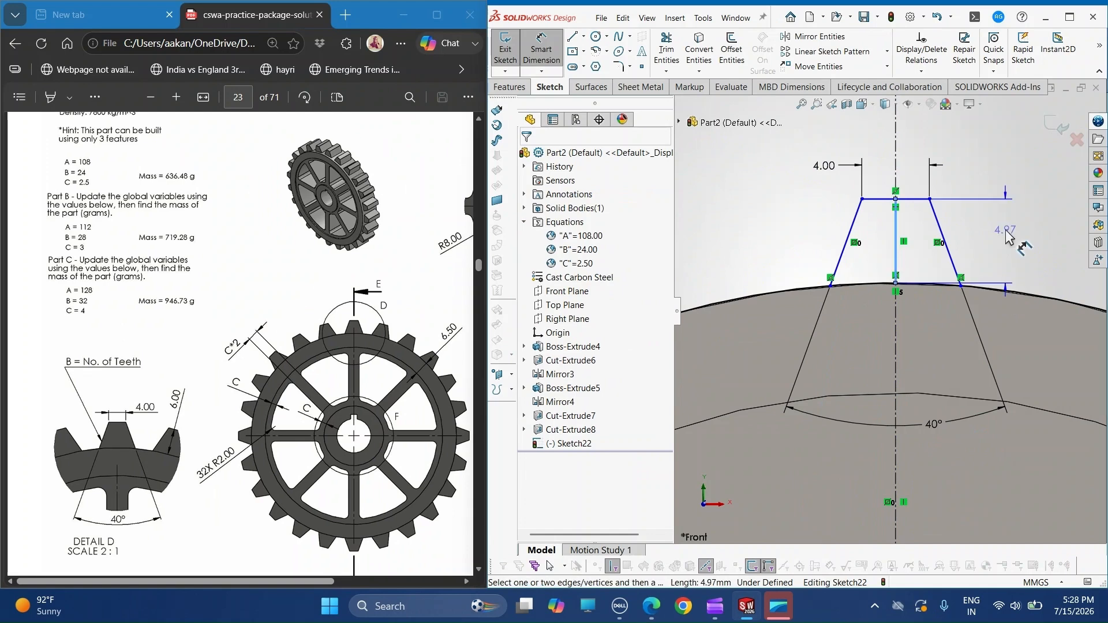
click(1006, 237)
text(6)
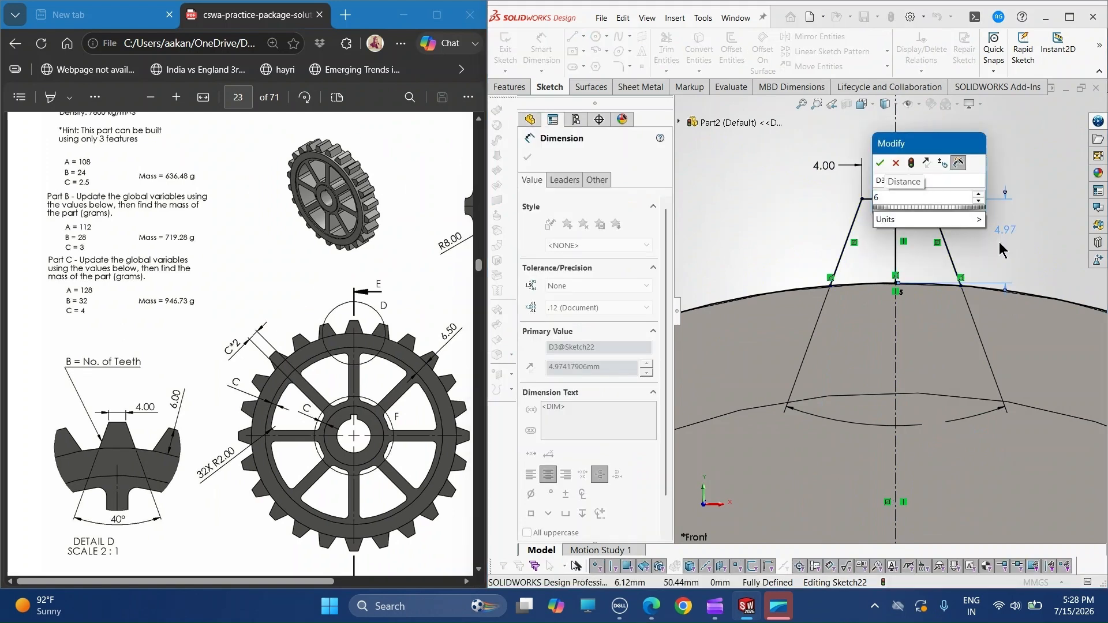
key(Return)
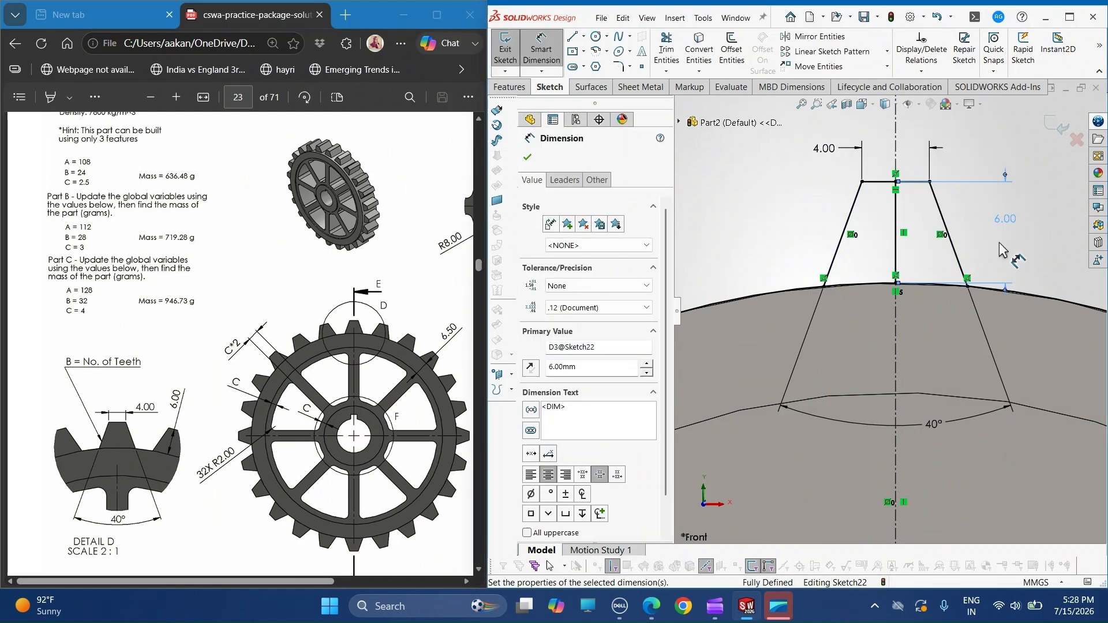
key(Escape)
- Convert the 6 mm vertical line inside the tooth to construction geometry
click(899, 243)
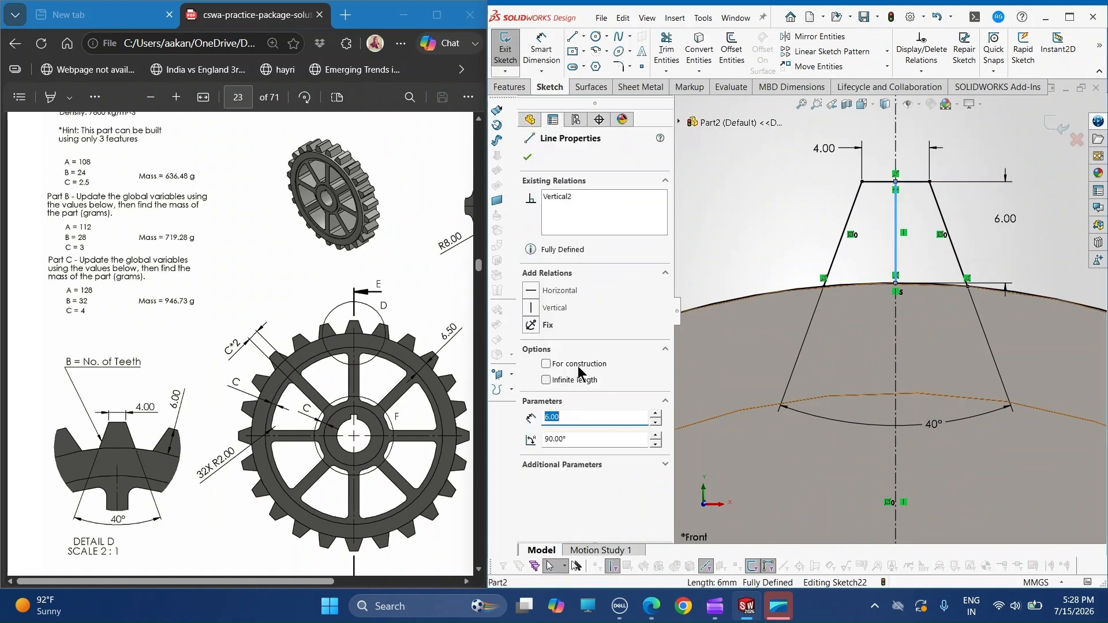
click(579, 366)
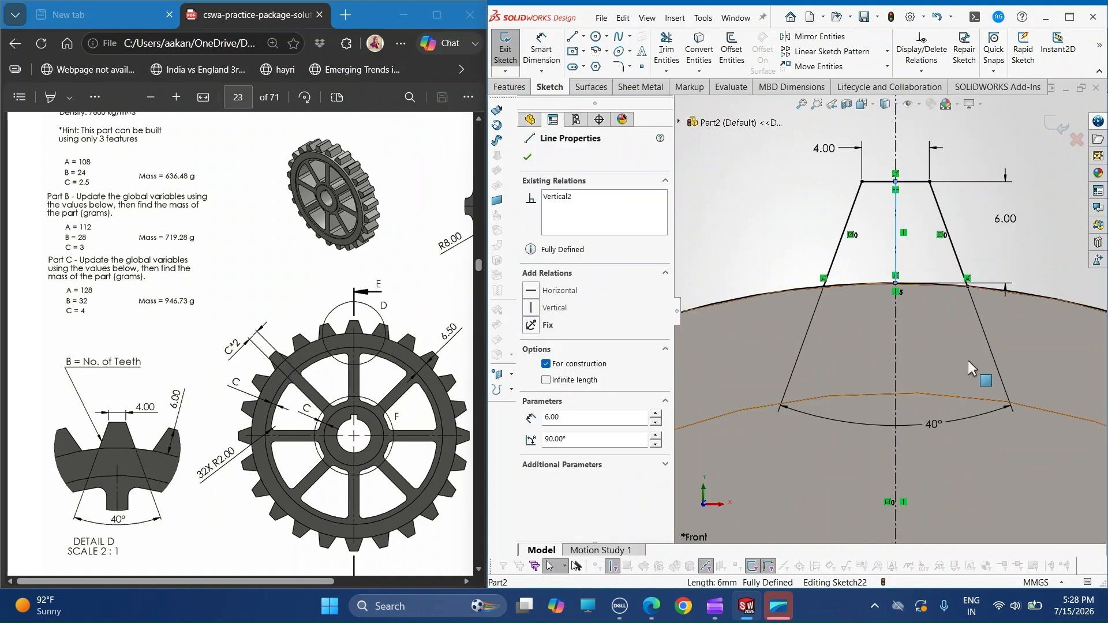
click(1032, 282)
- Trim away the rim circle outside the tooth, keeping only the arc at the tooth's base
scroll(949, 297, down, 2)
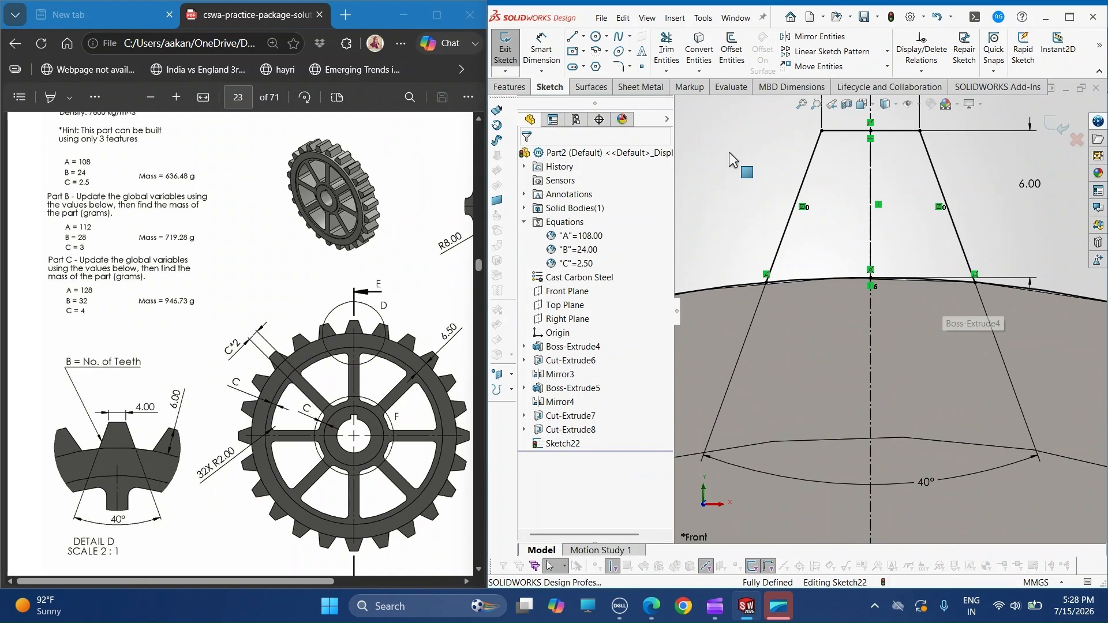
click(668, 53)
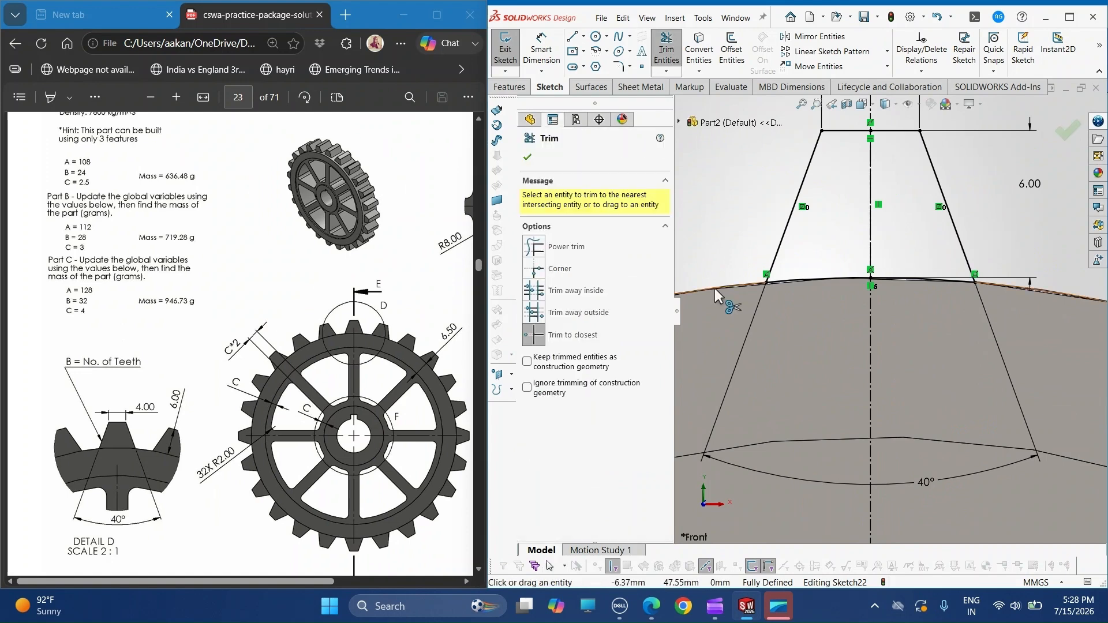
click(715, 289)
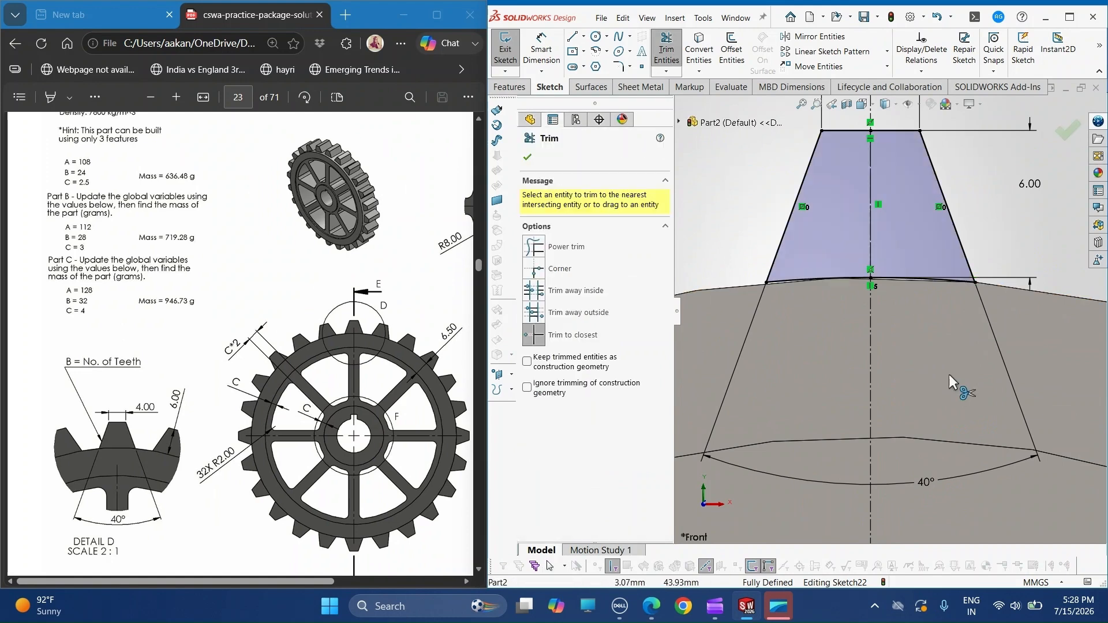
click(528, 157)
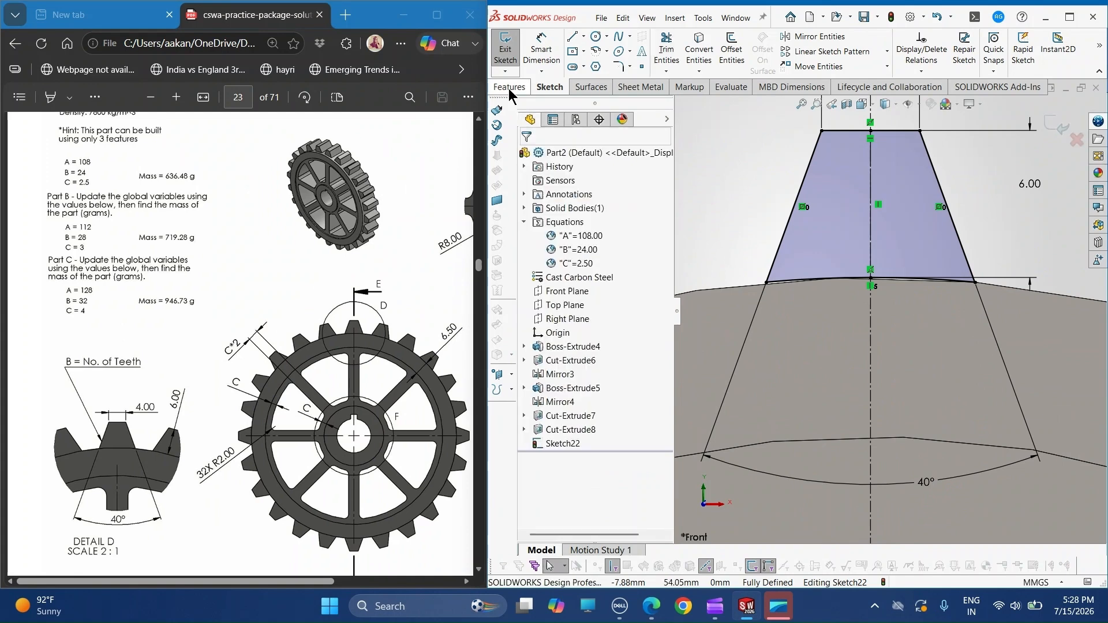
- Create a circular sketch pattern of the closed tooth profile with 24 equally spaced instances over 360 degrees
click(888, 52)
click(868, 82)
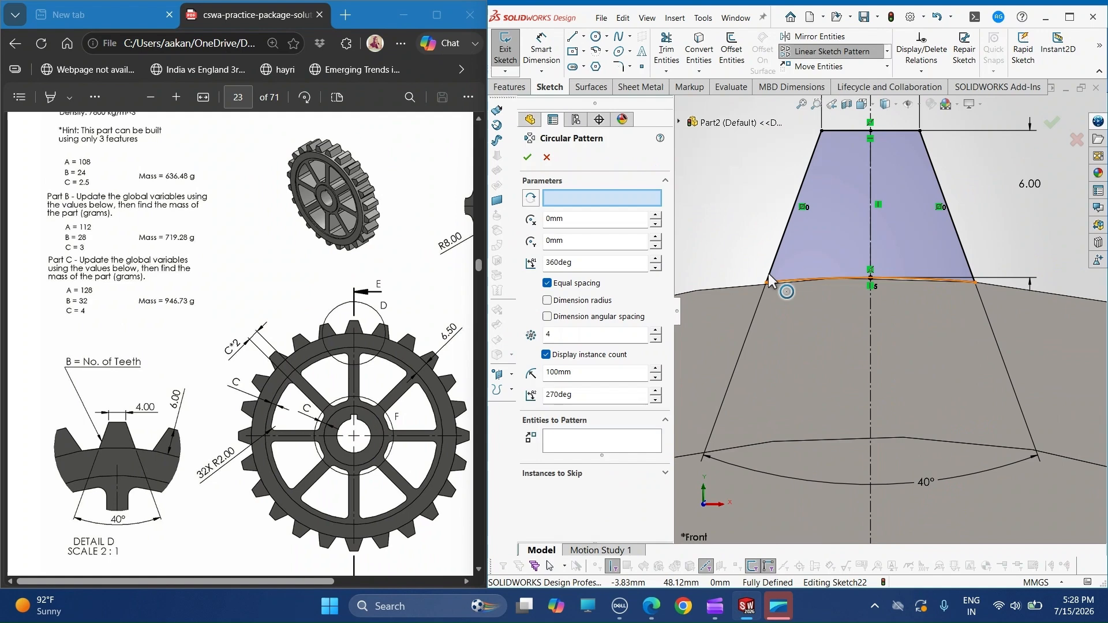
click(660, 433)
click(856, 245)
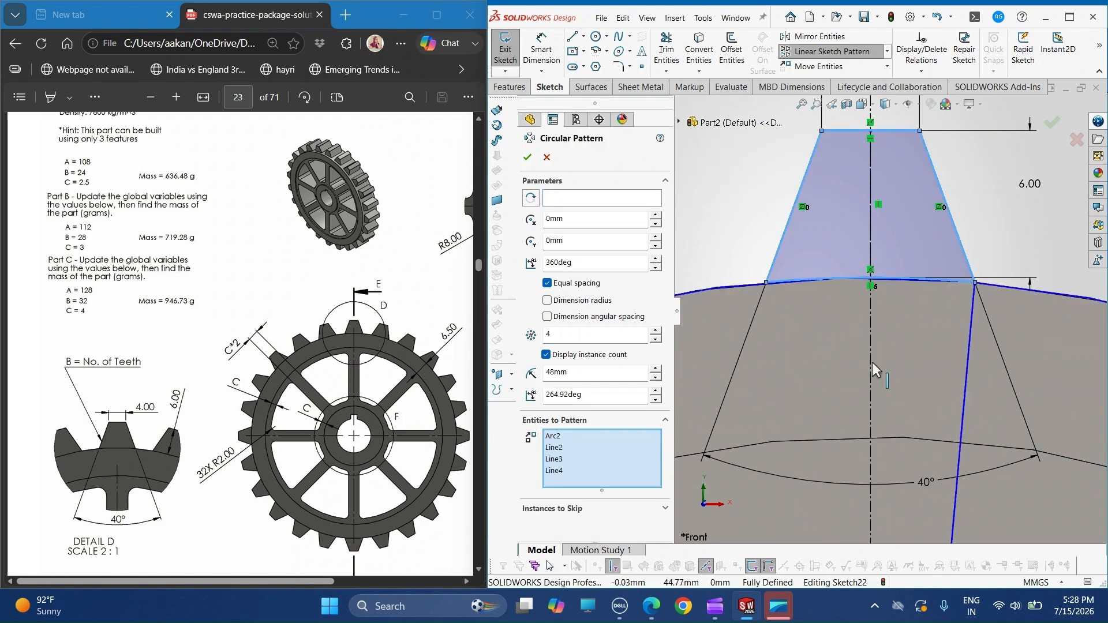
scroll(872, 362, up, 3)
click(589, 336)
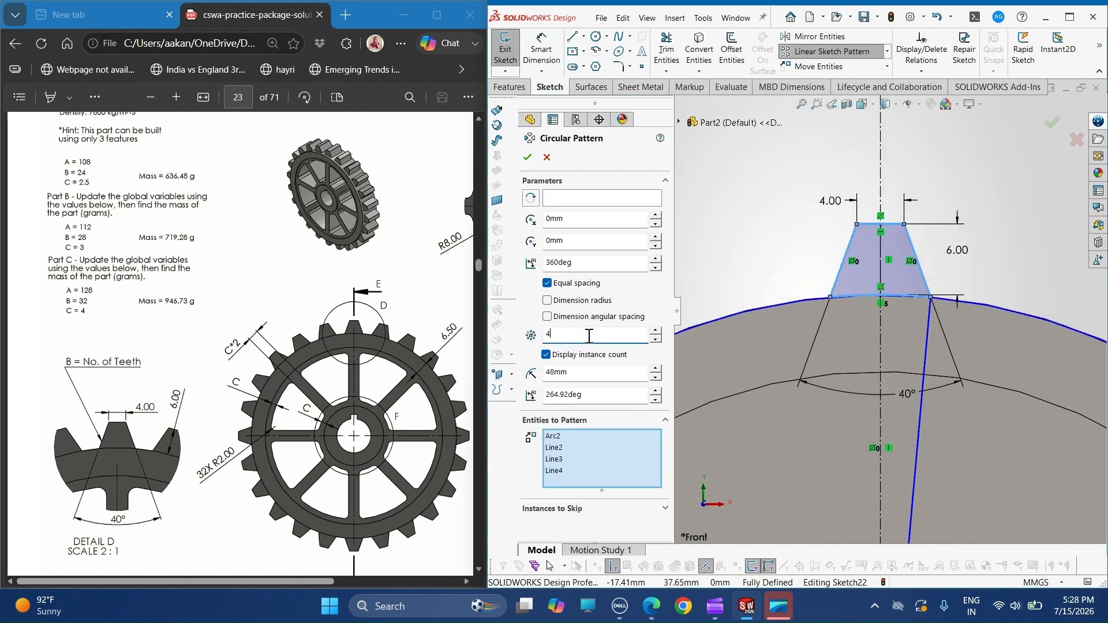
key(BackSpace)
text(24)
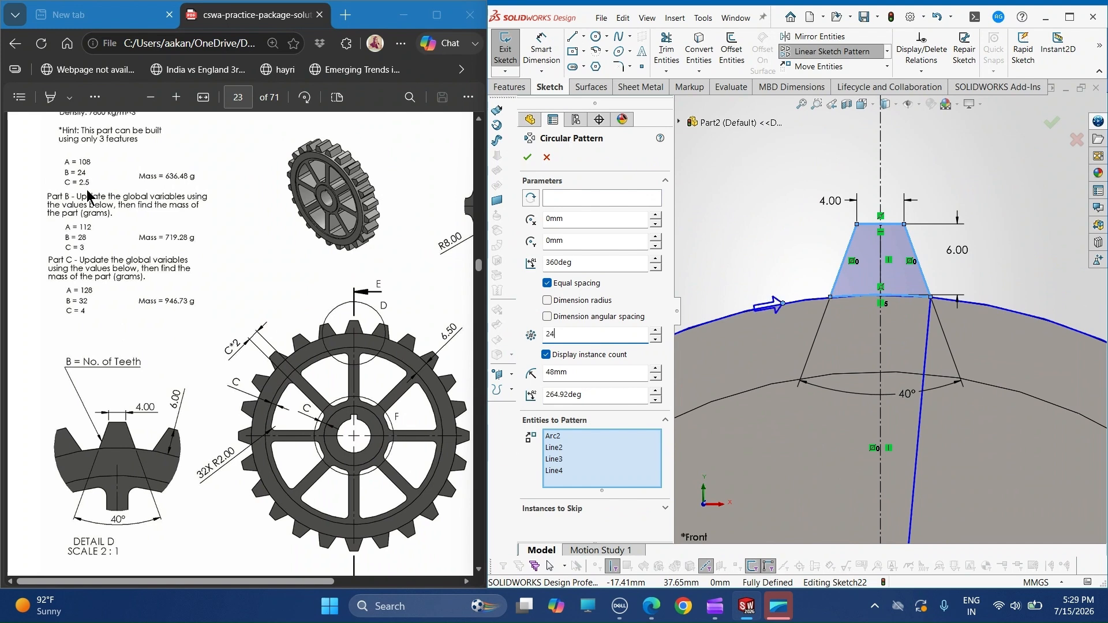
click(527, 158)
- Start a boss extrude of the tooth profiles, with Direction 1 set to Offset From Surface, 2 mm from the front rim face
scroll(971, 345, up, 5)
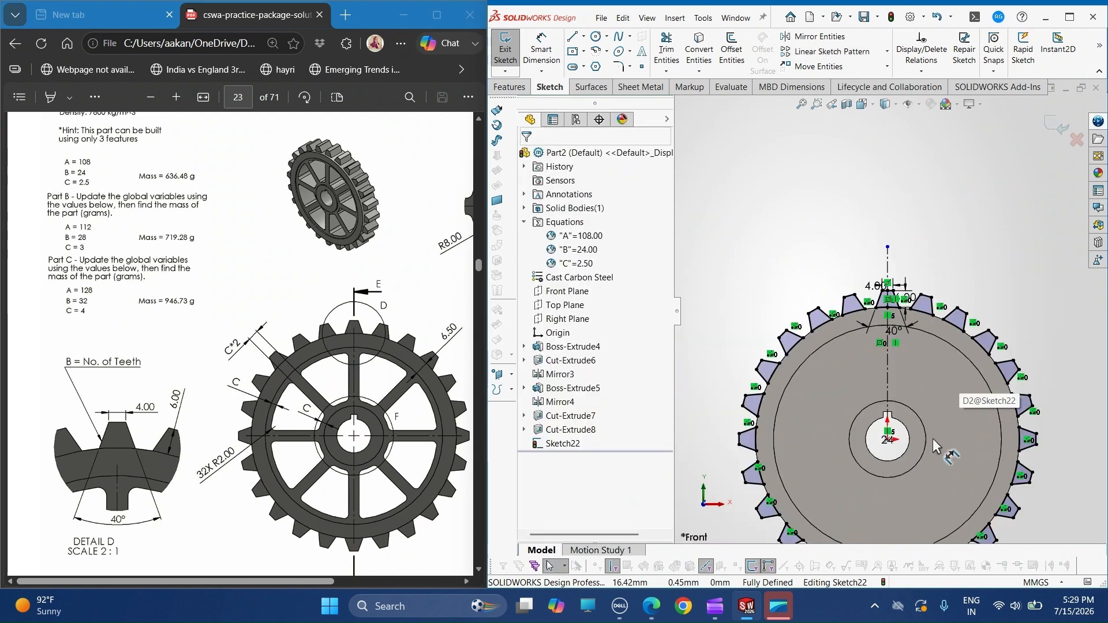
scroll(934, 439, up, 2)
click(521, 88)
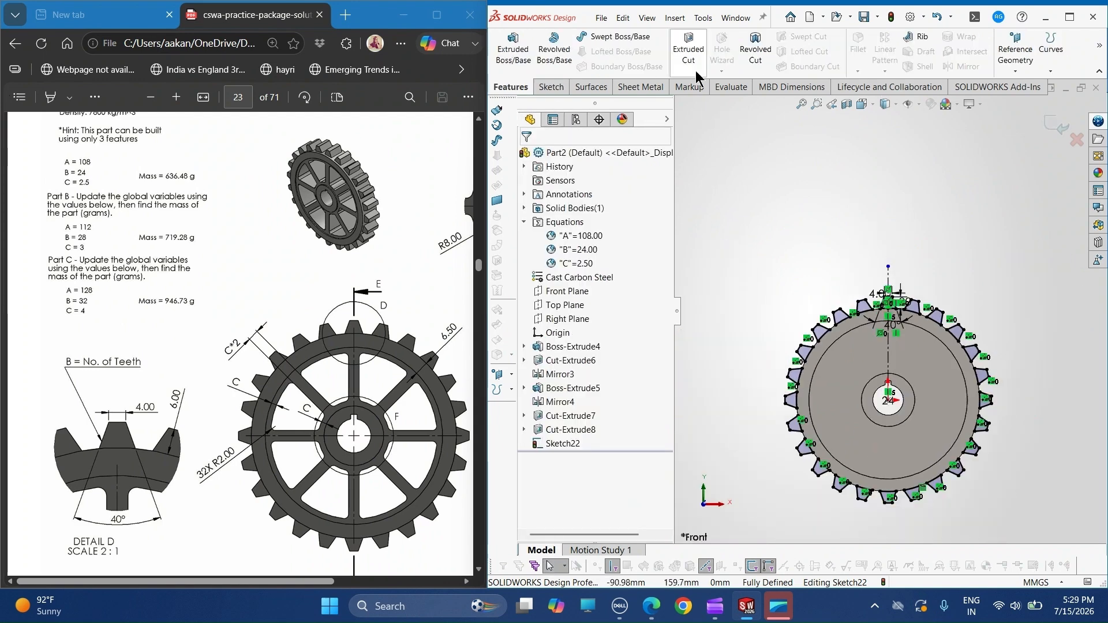
click(515, 55)
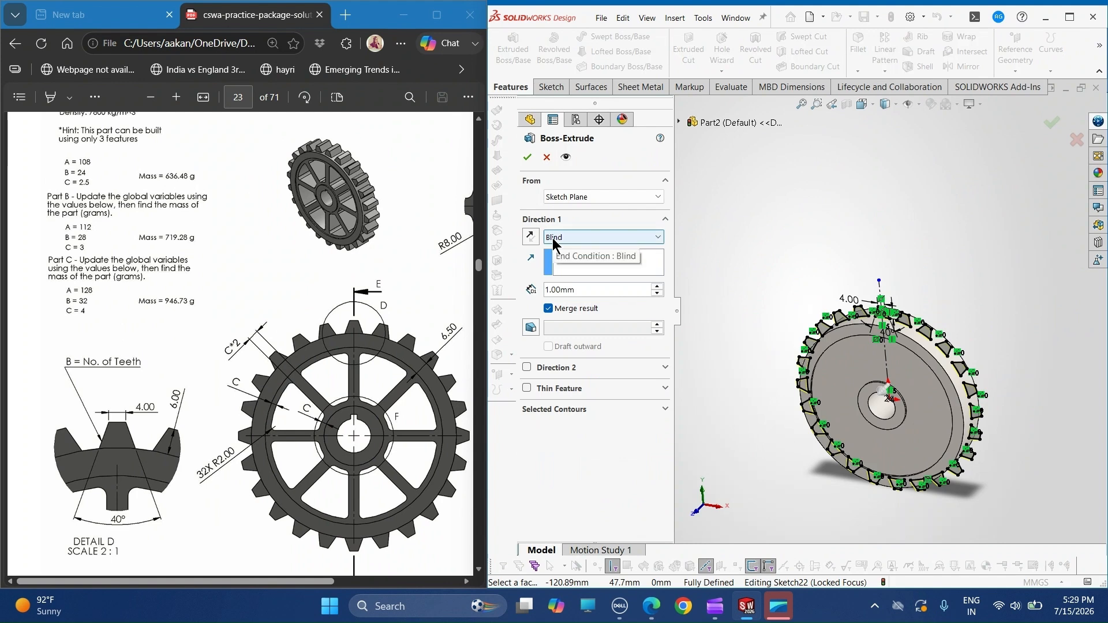
click(635, 238)
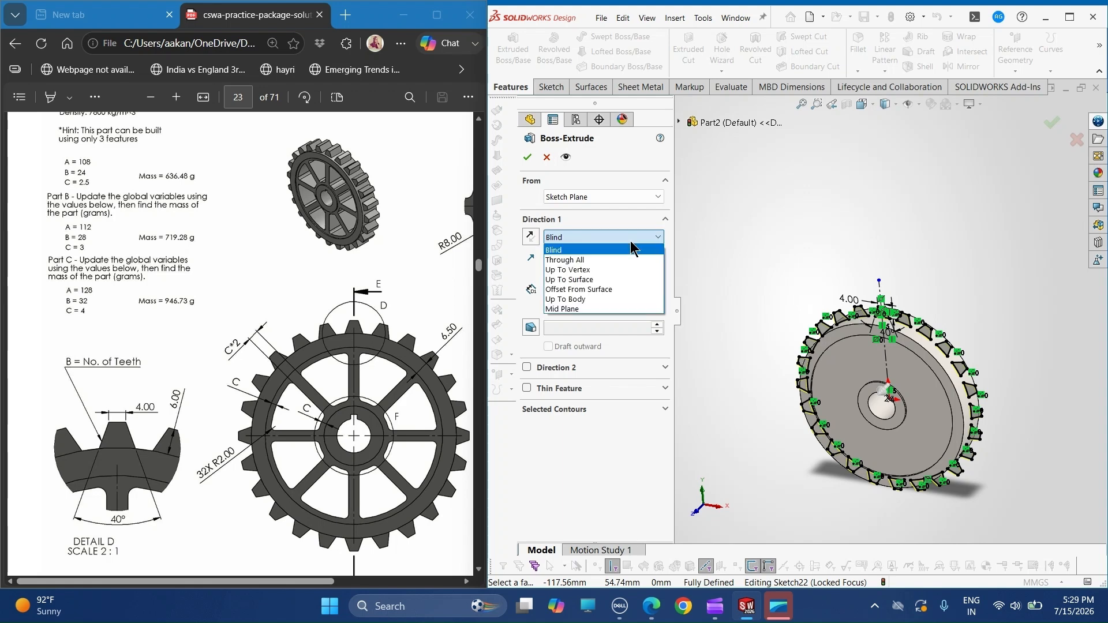
click(603, 290)
scroll(837, 352, down, 3)
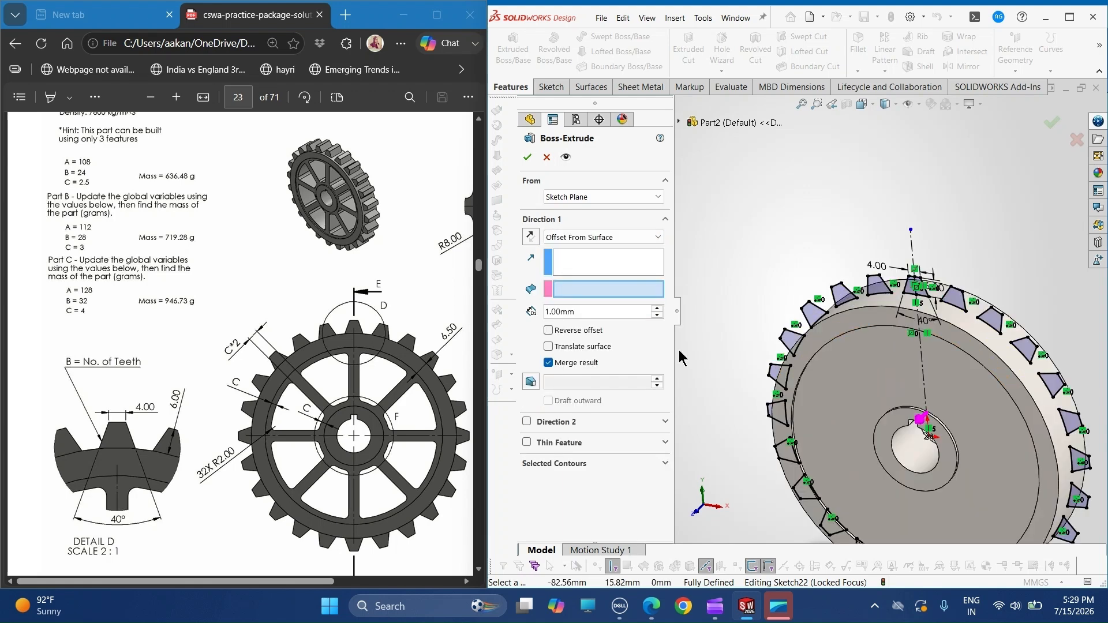
click(830, 328)
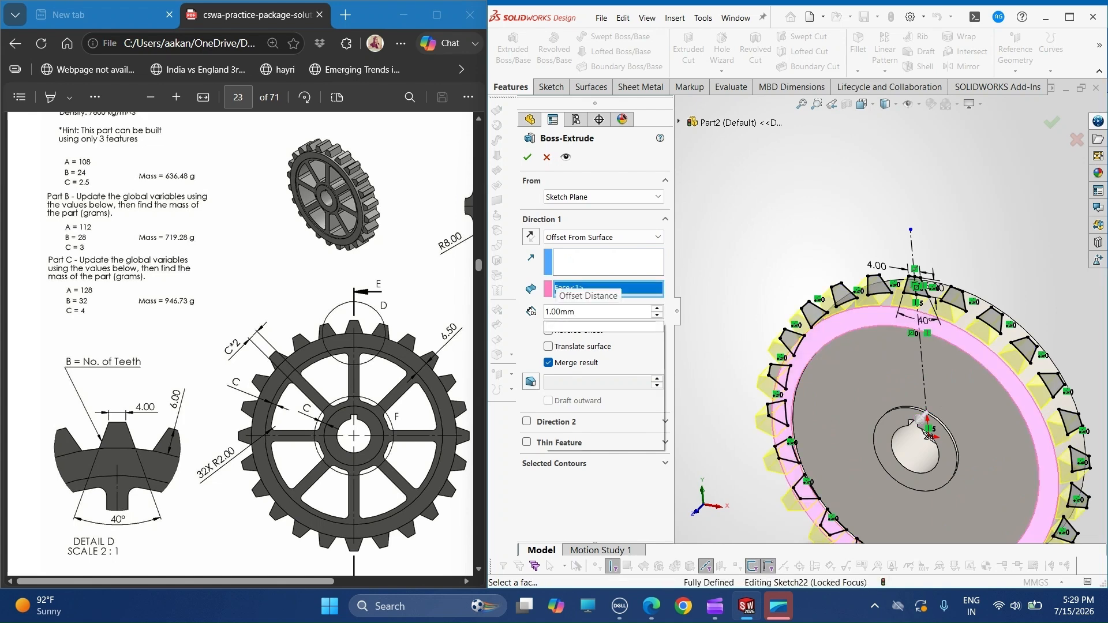
text(2)
key(Return)
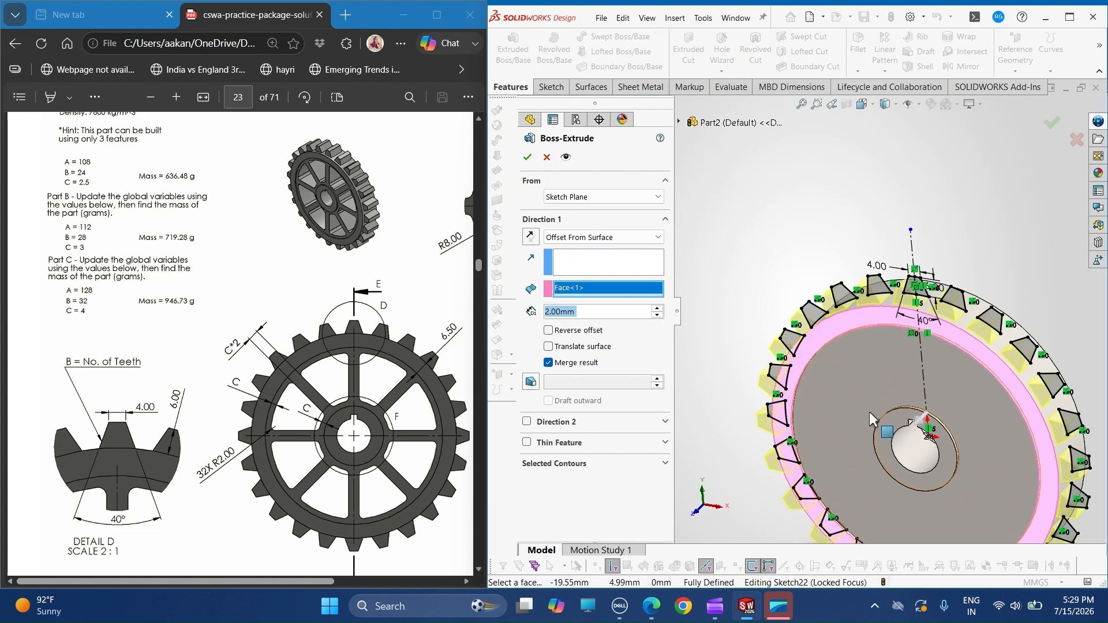
middle_drag(869, 411, 841, 234)
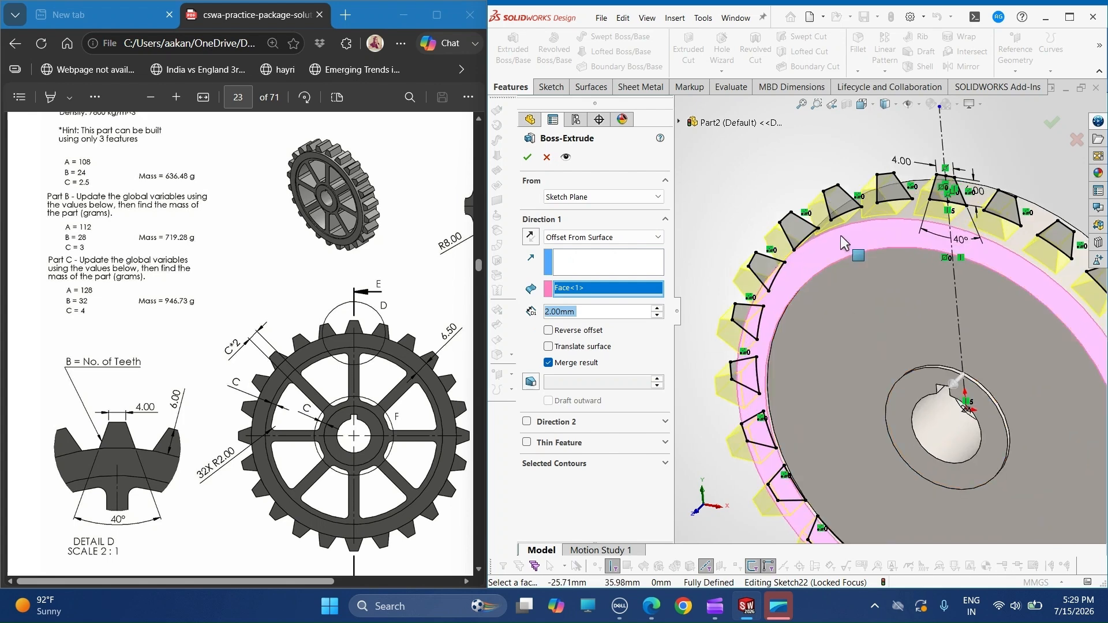
- Add Direction 2 to the tooth extrude as Offset From Surface, 2 mm from the opposite rim face, and finish the feature
click(531, 381)
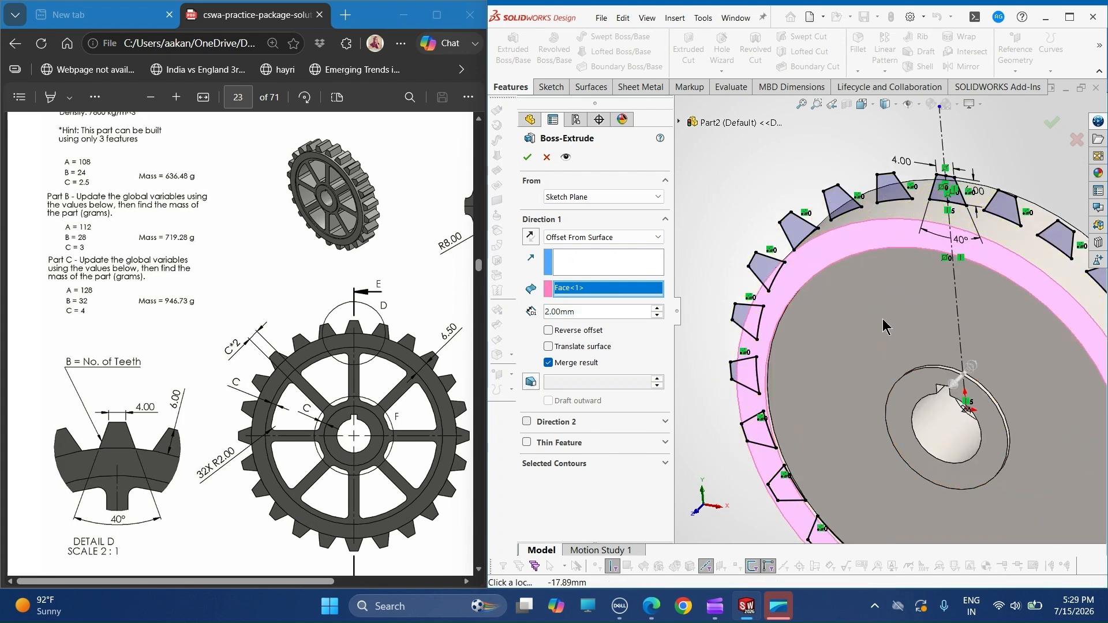
click(629, 438)
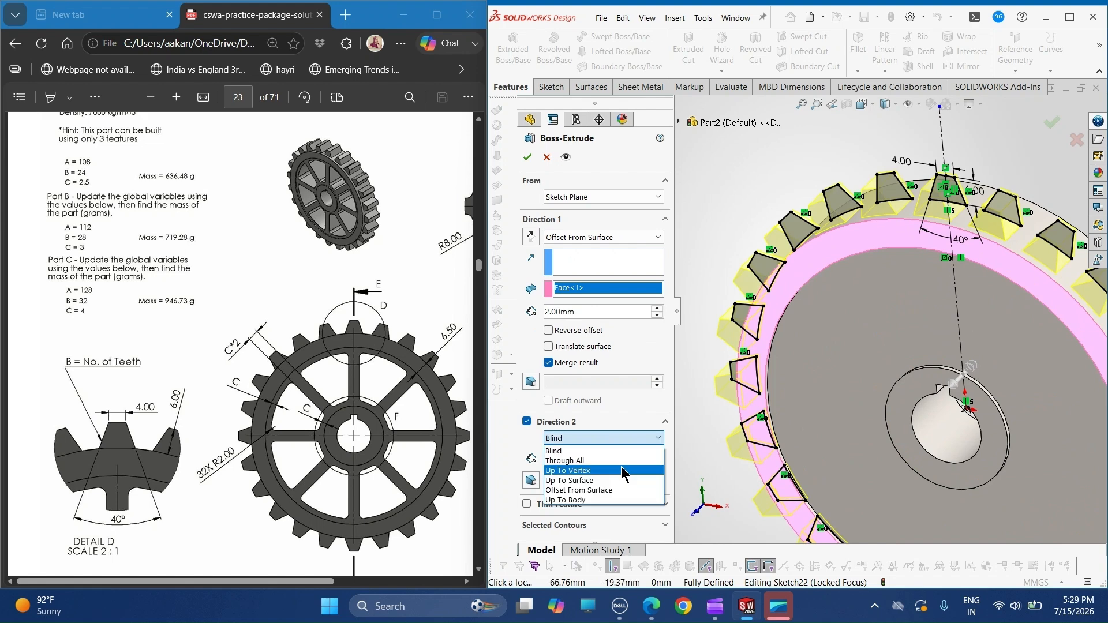
click(612, 490)
mouse_move(780, 438)
middle_down()
mouse_move(833, 404)
mouse_move(798, 437)
middle_up()
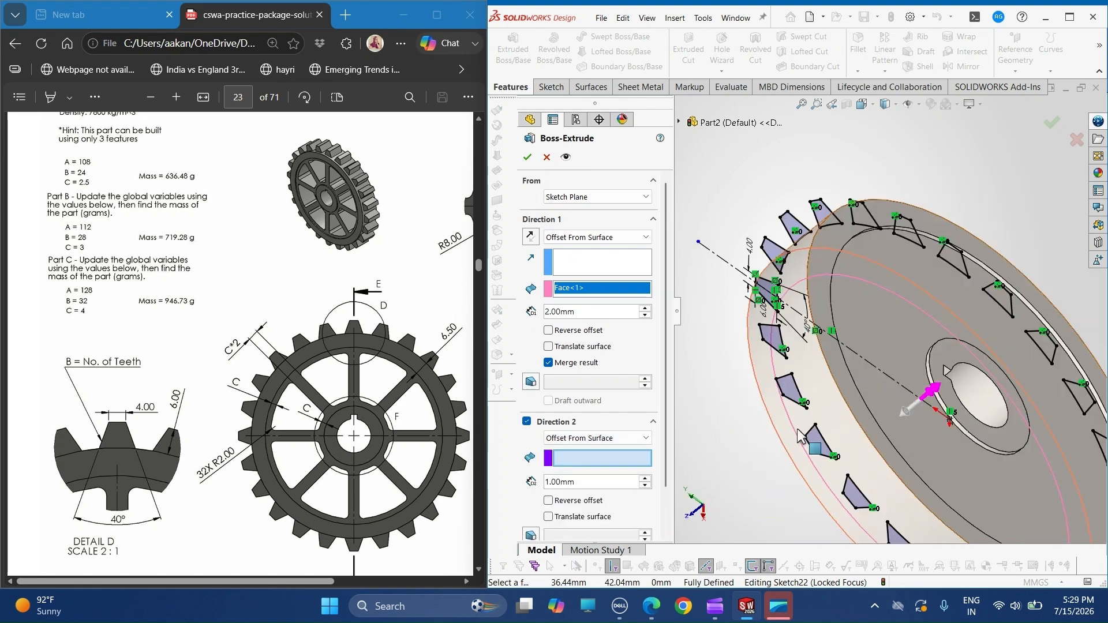
click(825, 321)
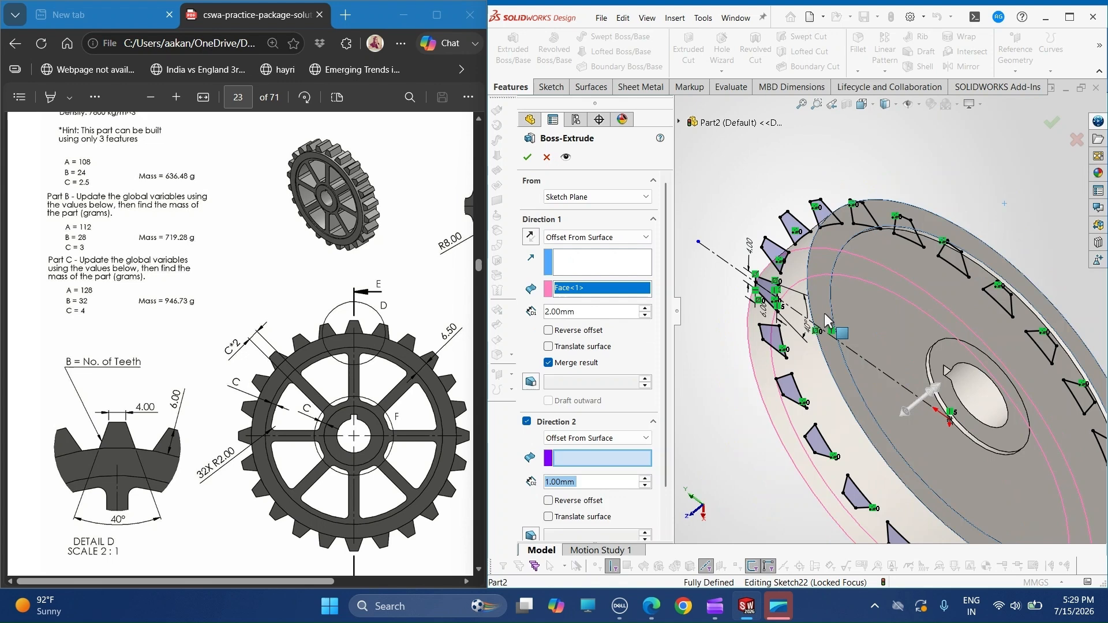
click(555, 481)
key(BackSpace)
text(2)
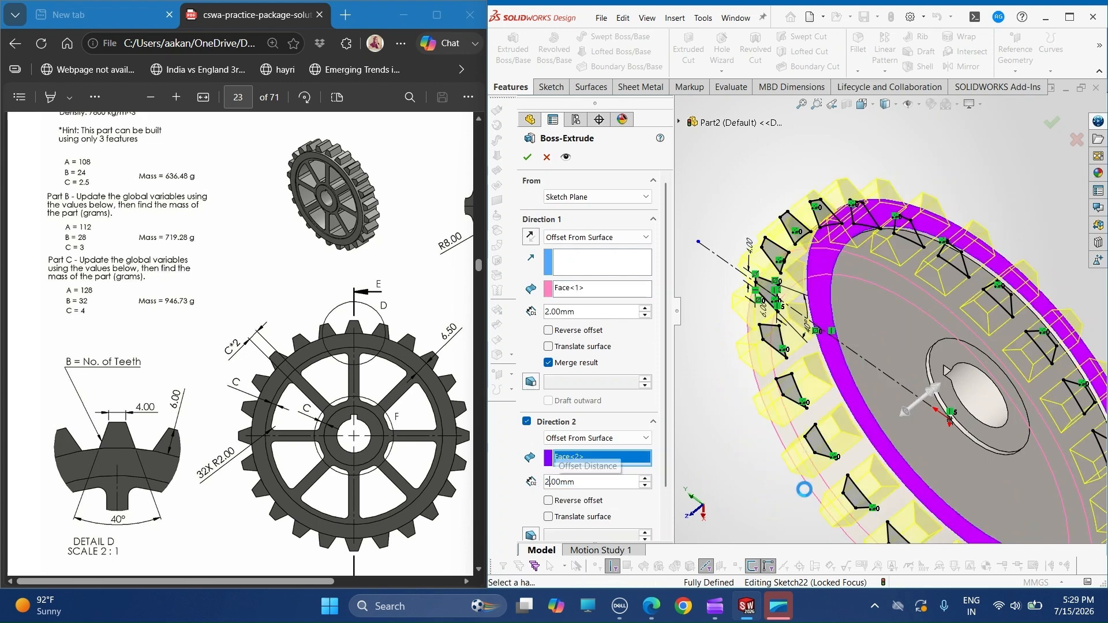
middle_drag(808, 497, 853, 405)
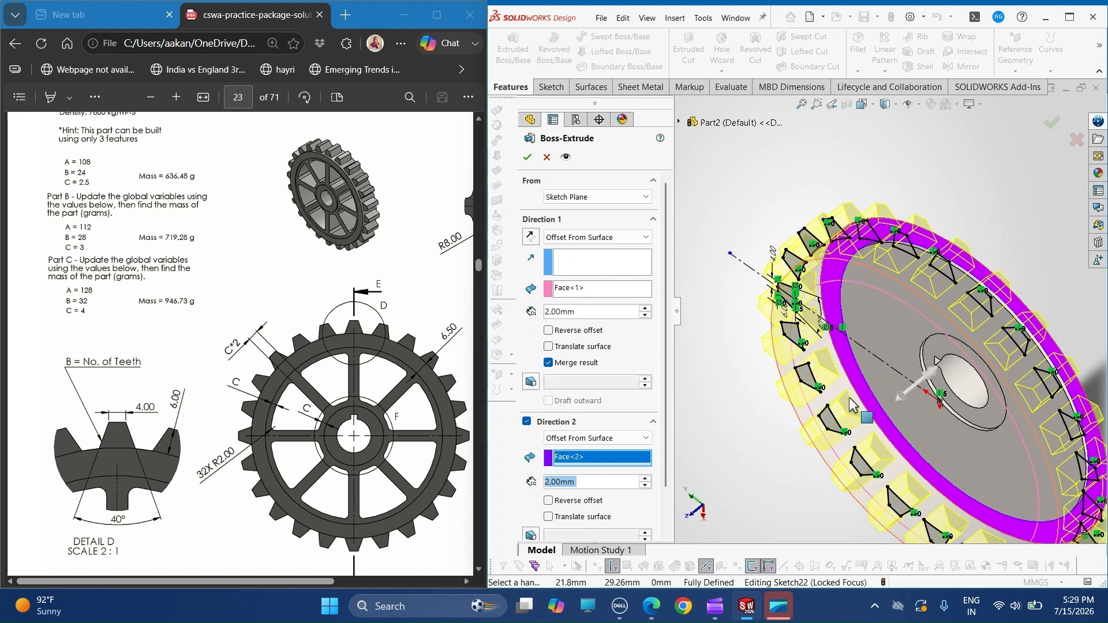
click(527, 157)
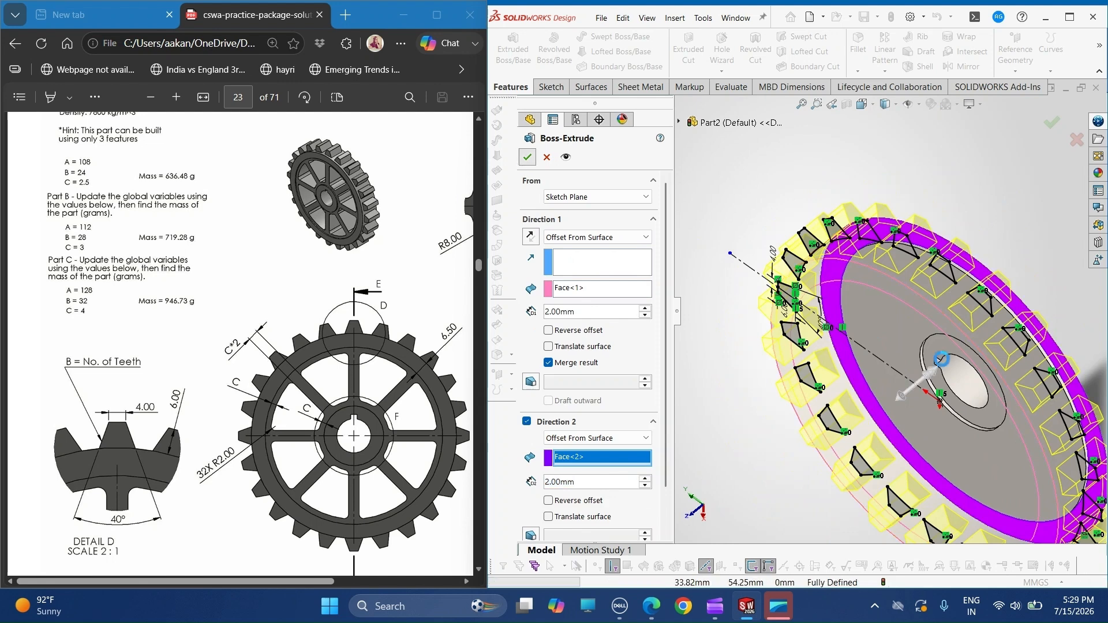
- Start a new sketch on the Front Plane
middle_drag(899, 346, 899, 372)
scroll(834, 330, up, 2)
scroll(899, 373, up, 2)
scroll(900, 368, down, 2)
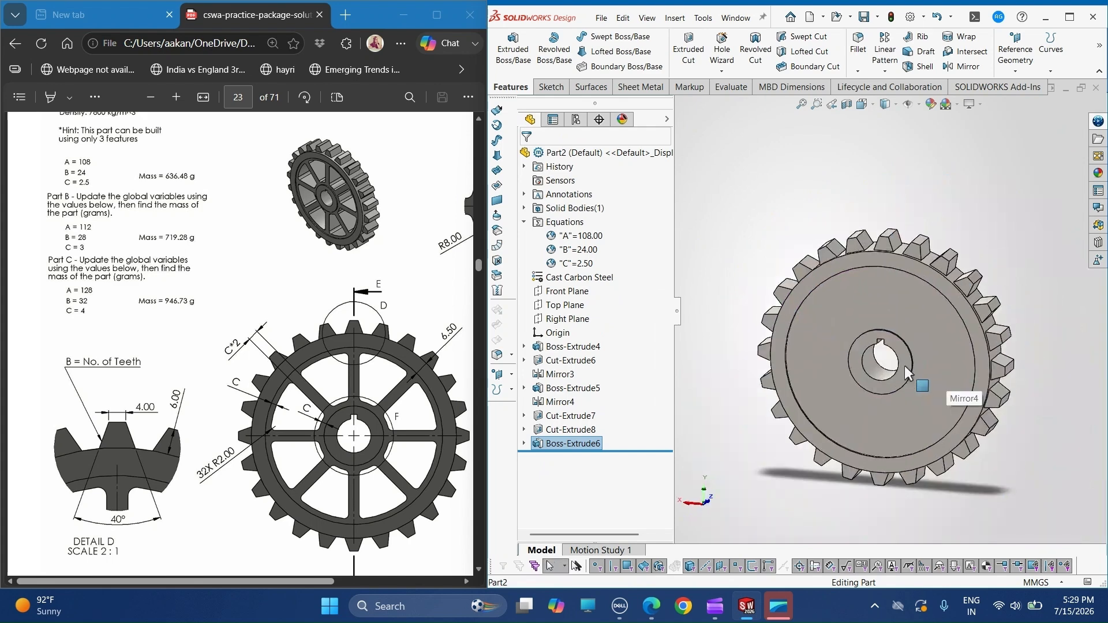
scroll(905, 365, down, 2)
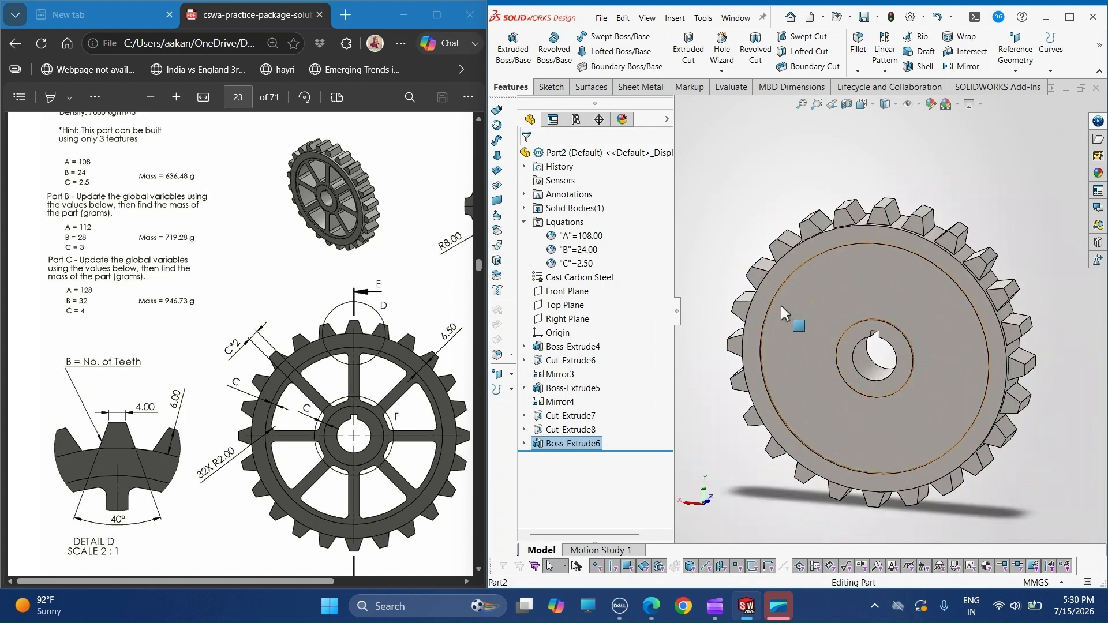
click(782, 308)
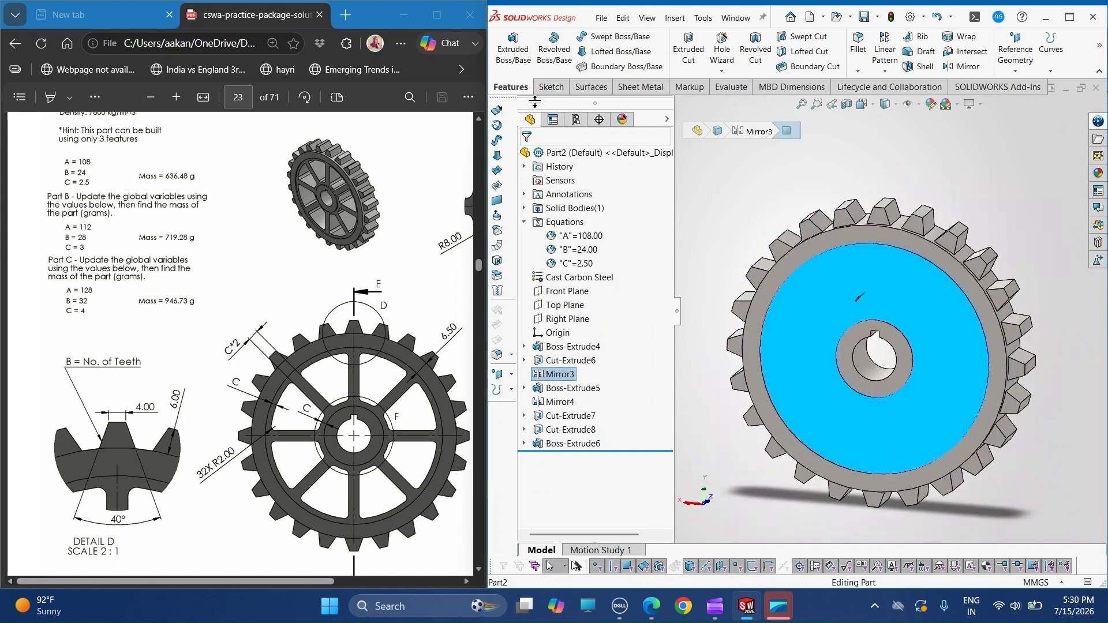
click(563, 293)
click(549, 88)
click(506, 52)
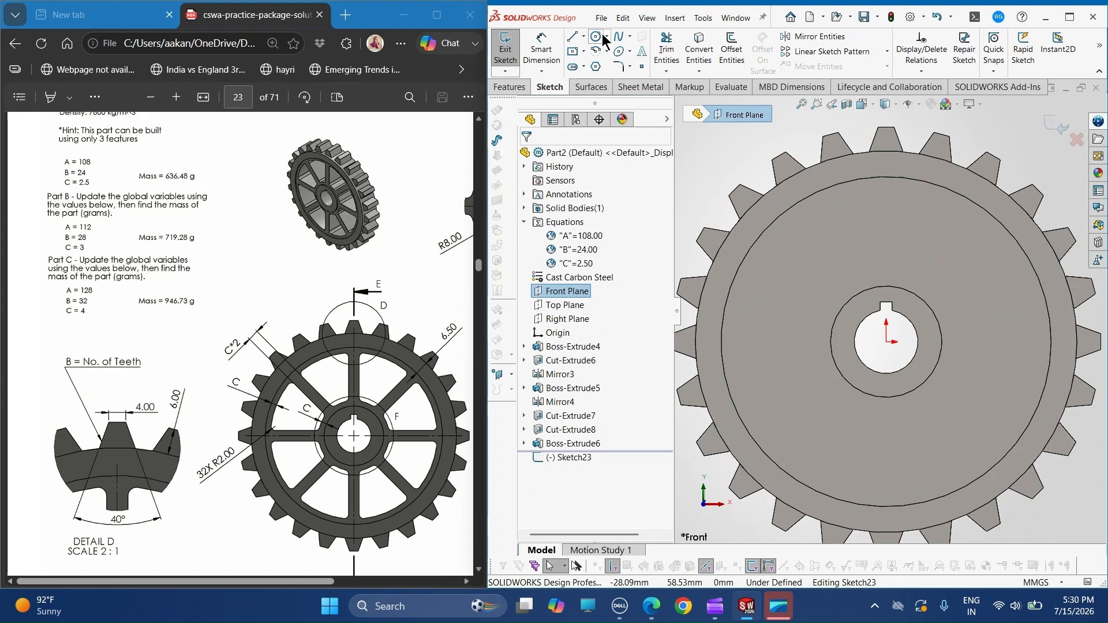
- Draw a vertical line about 28.7 mm long from the top of the hub's outer circle to the rim's inner circle
click(572, 36)
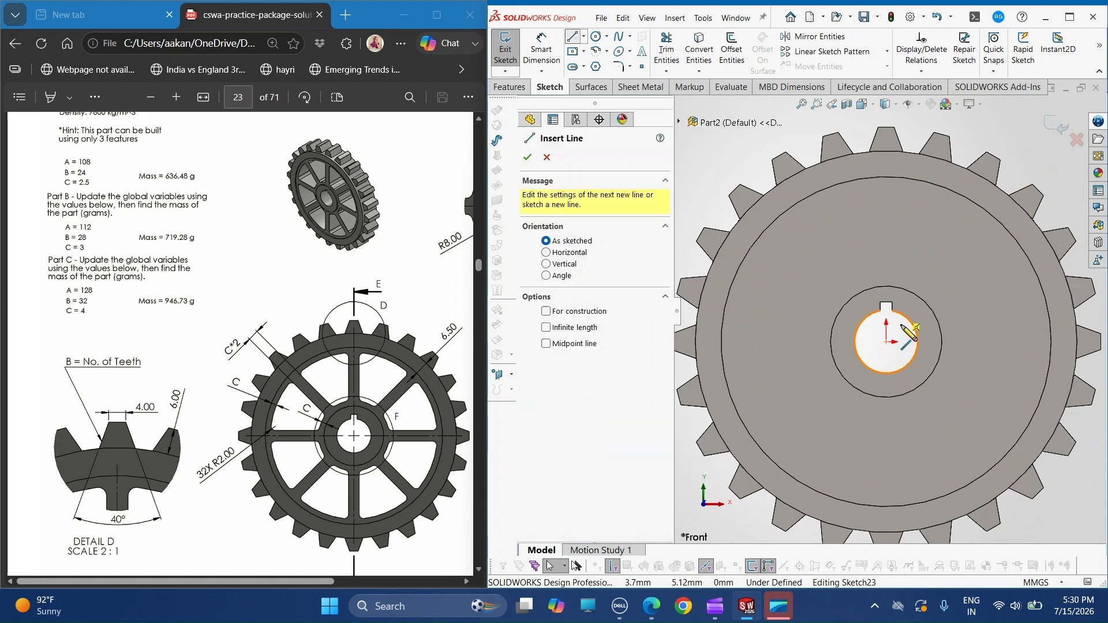
click(887, 286)
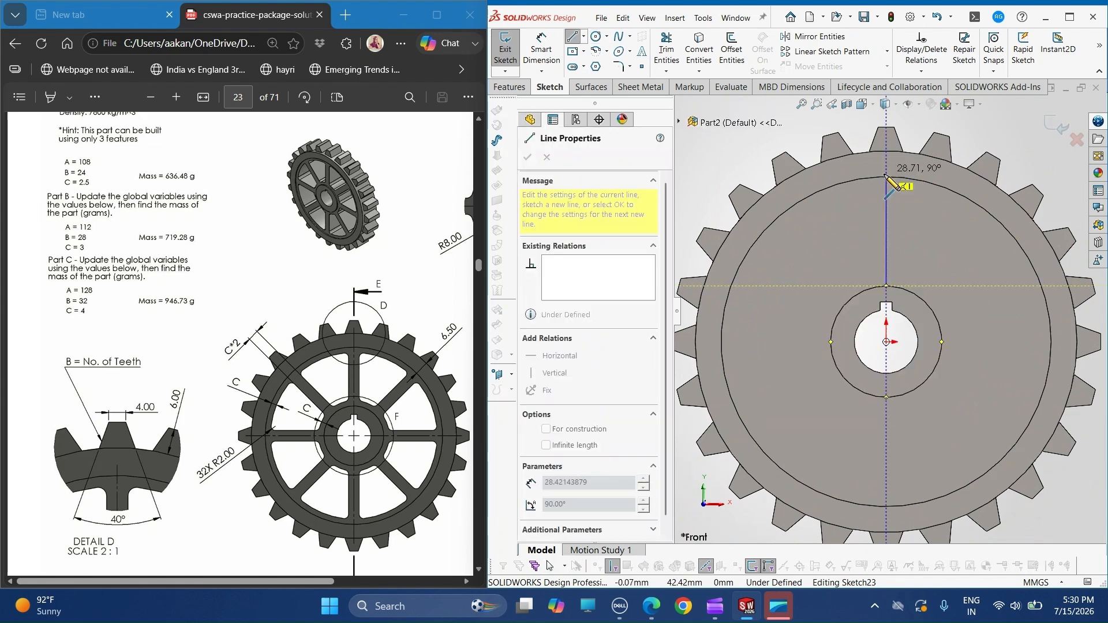
click(887, 176)
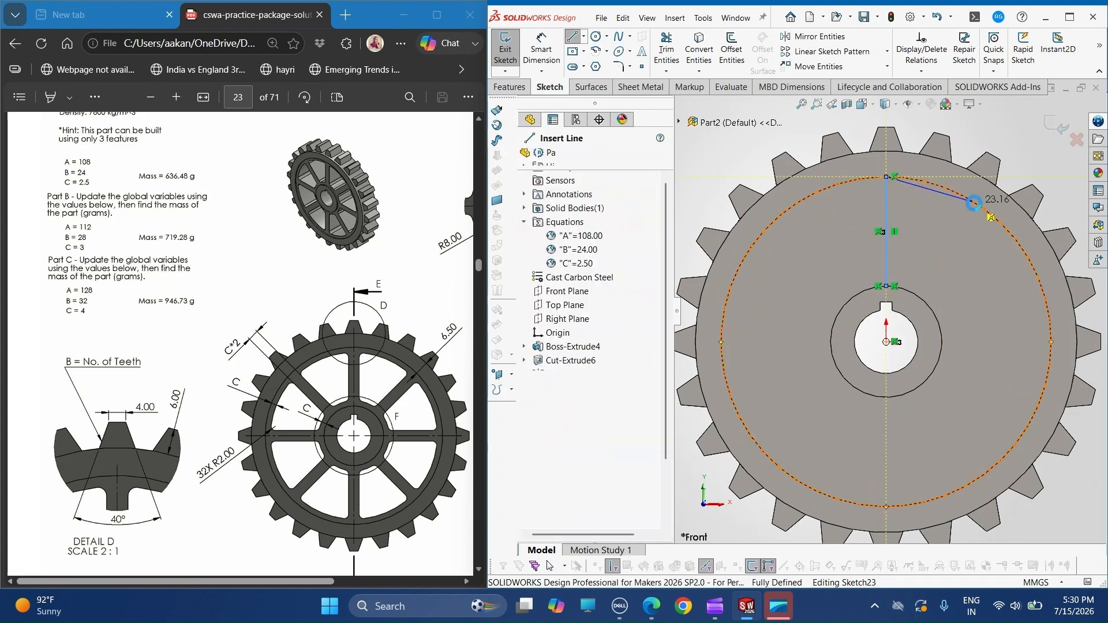
key(Escape)
key(l)
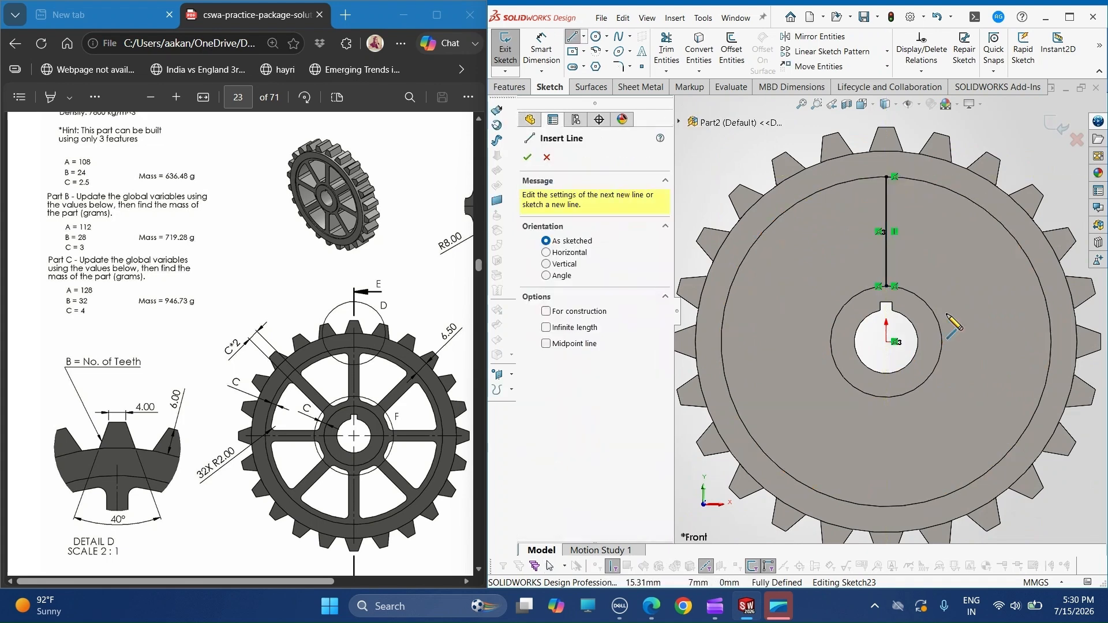
click(939, 360)
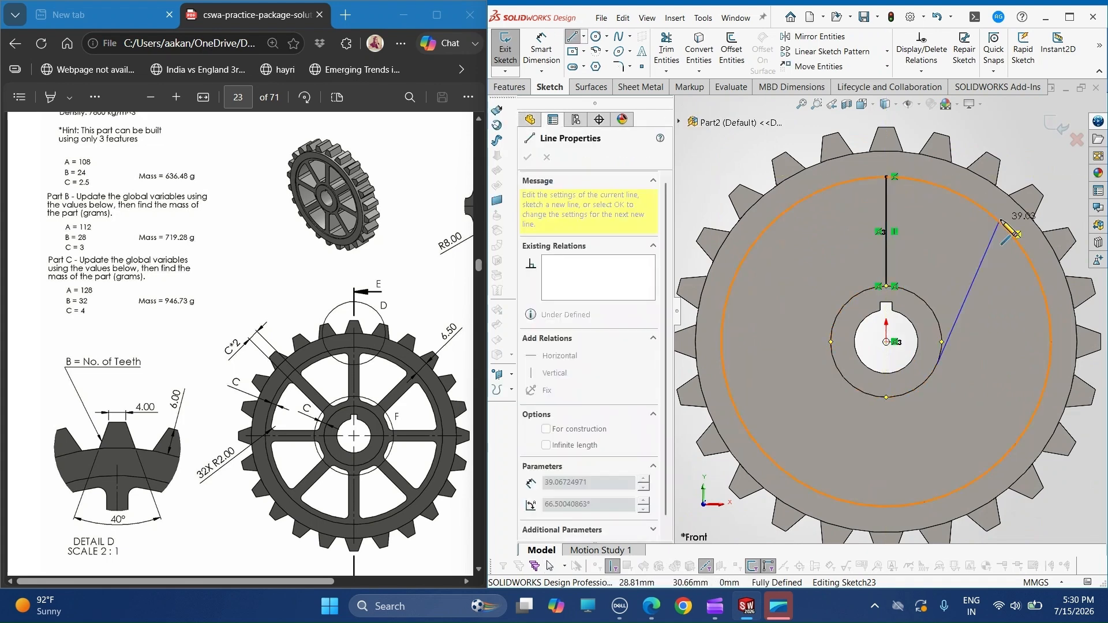
click(573, 38)
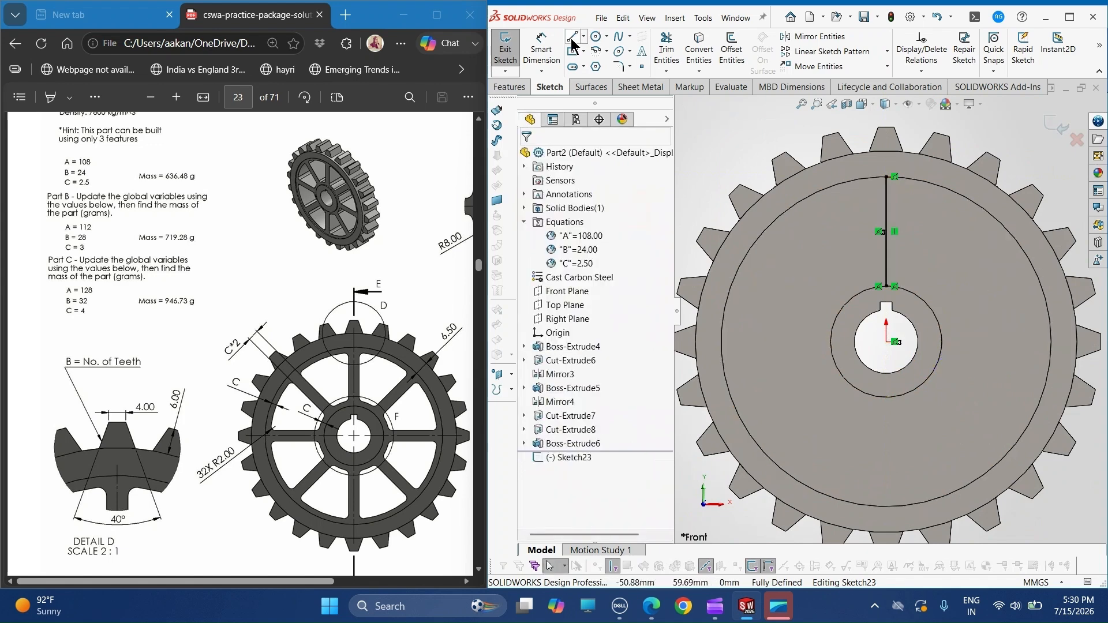
- Draw a slanted line about 28.8 mm long from the rim's inner circle to the hub's outer circle, beside the vertical line
click(572, 38)
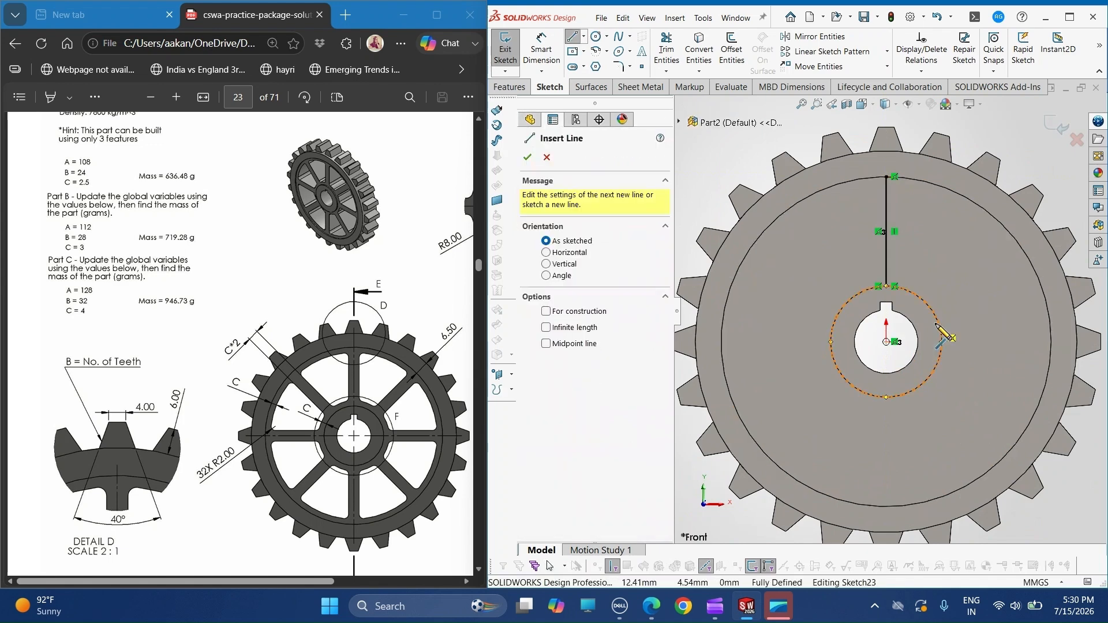
click(972, 202)
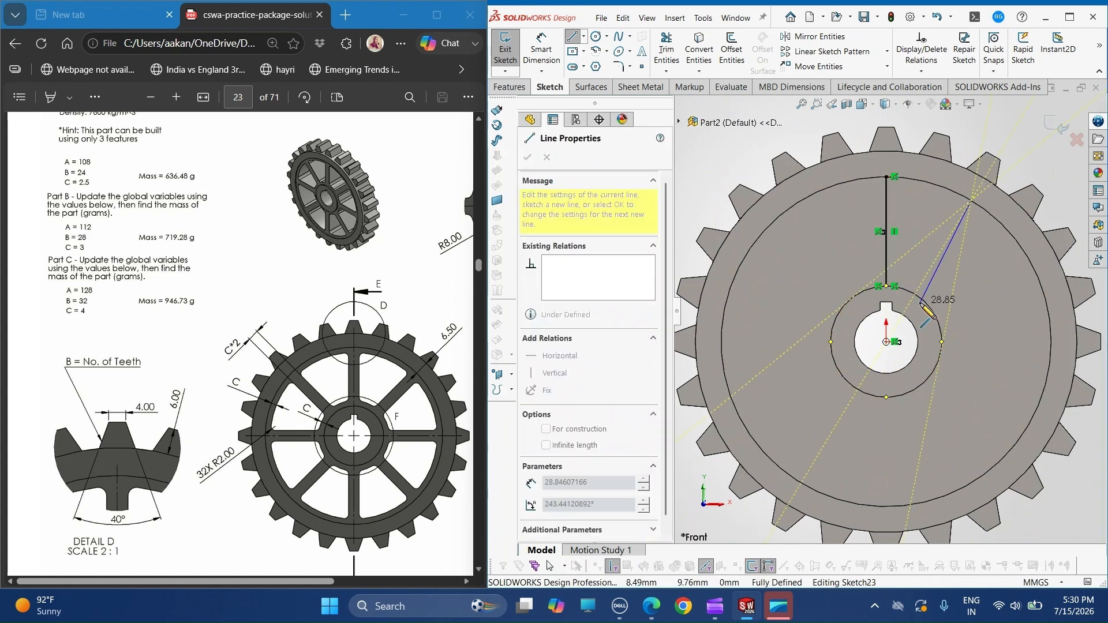
click(920, 296)
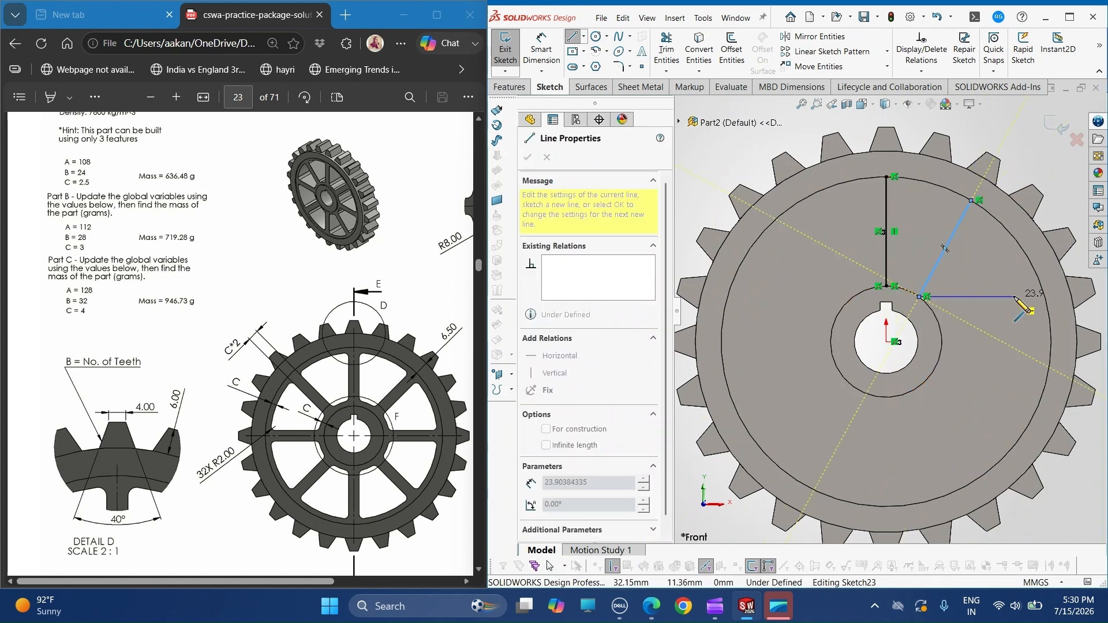
key(Escape)
- Dimension the angle between the slanted line and the vertical line as 45°
click(541, 50)
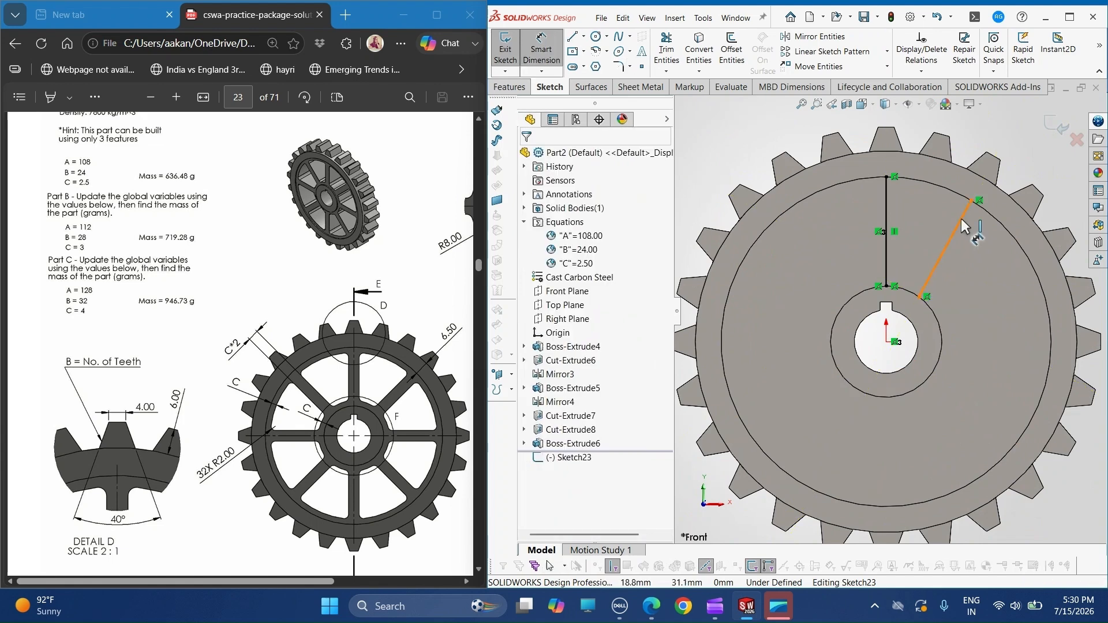
click(949, 248)
click(889, 225)
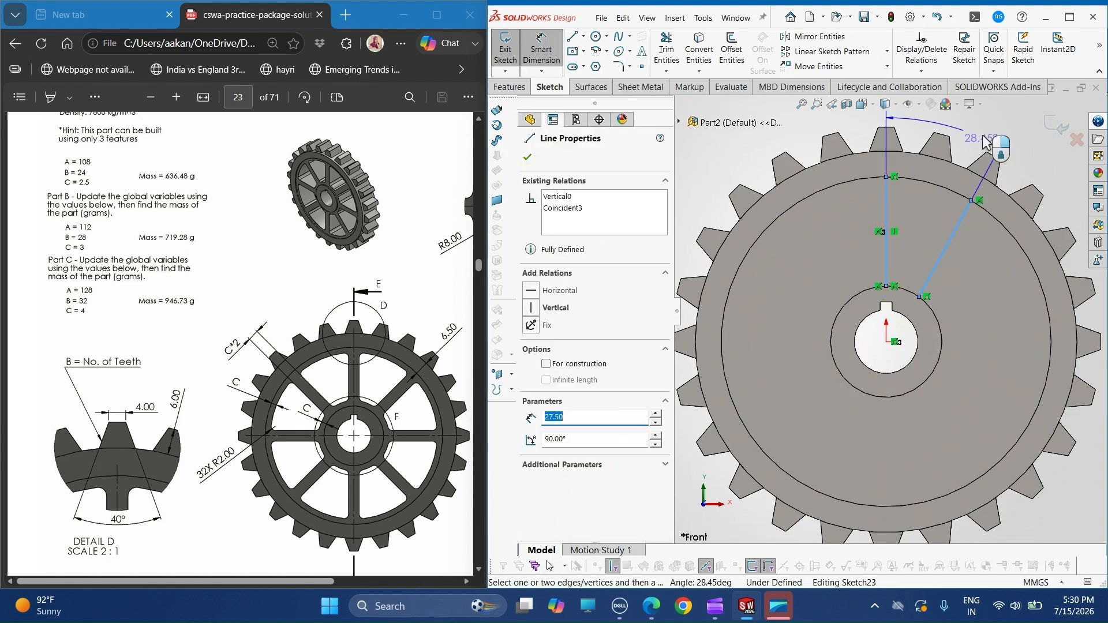
click(986, 134)
text(4)
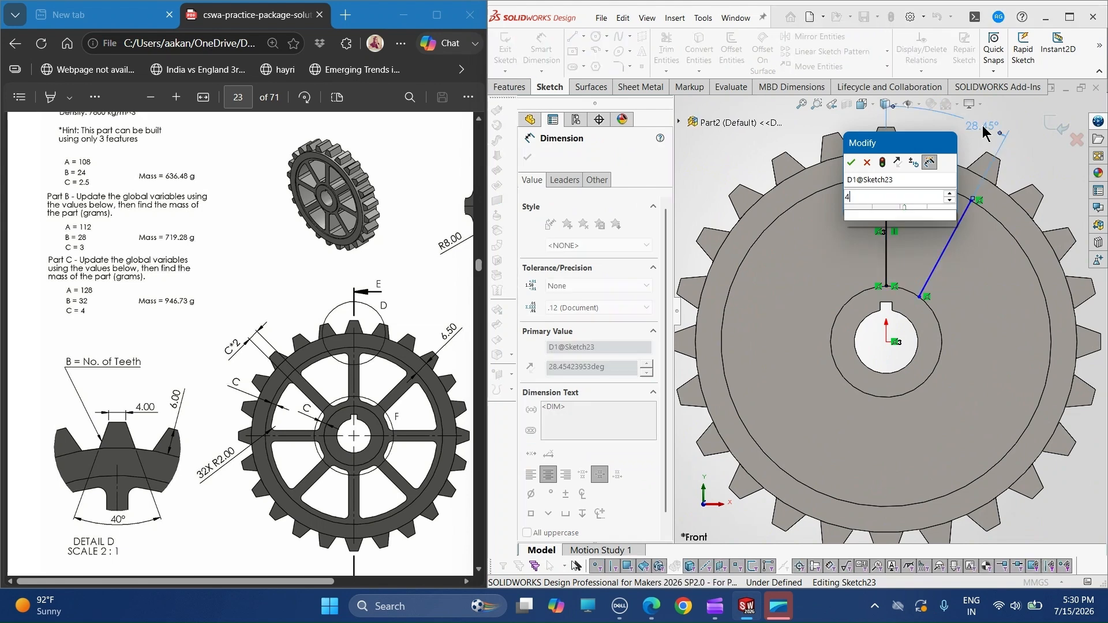
key(Escape)
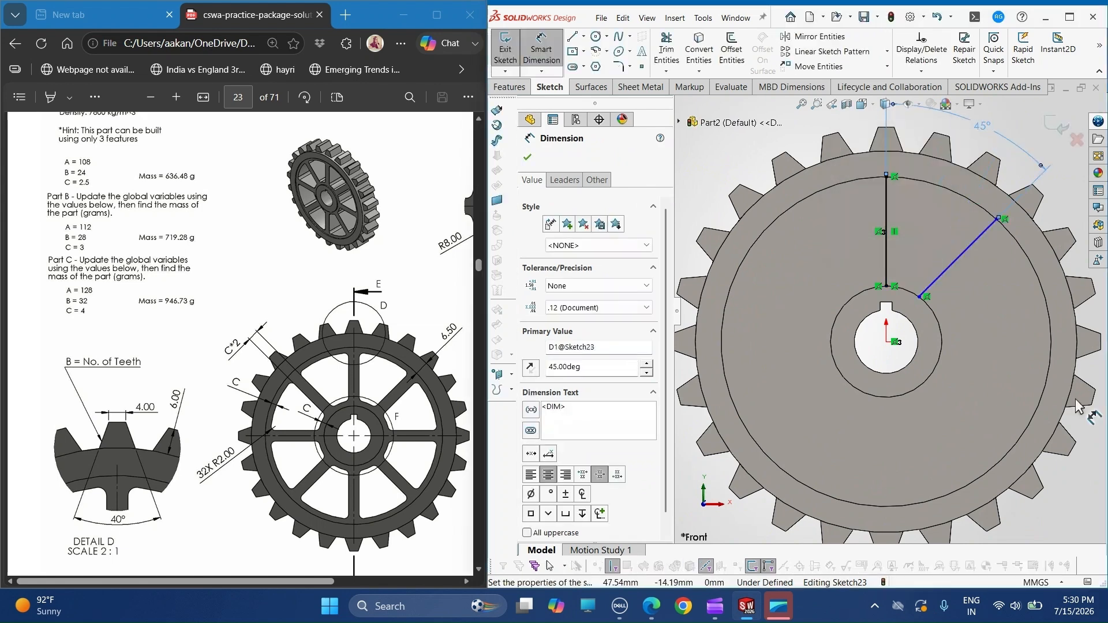
key(Escape)
- Convert the rim's inner circle and the hub's outer circle into the sketch and trim them to the sector between the two lines
click(699, 52)
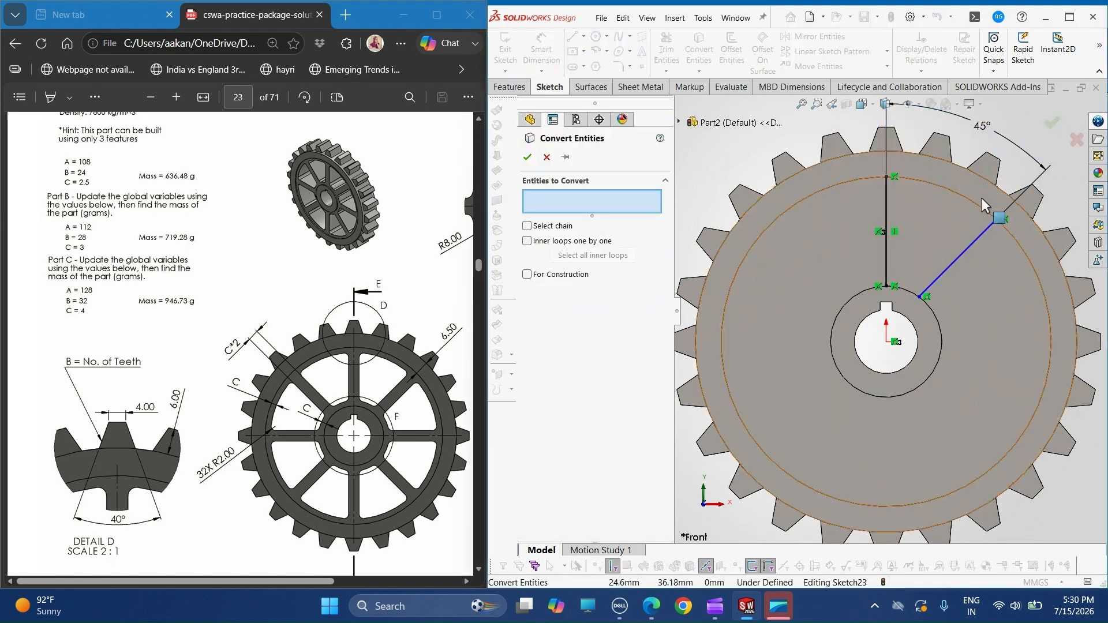
click(953, 191)
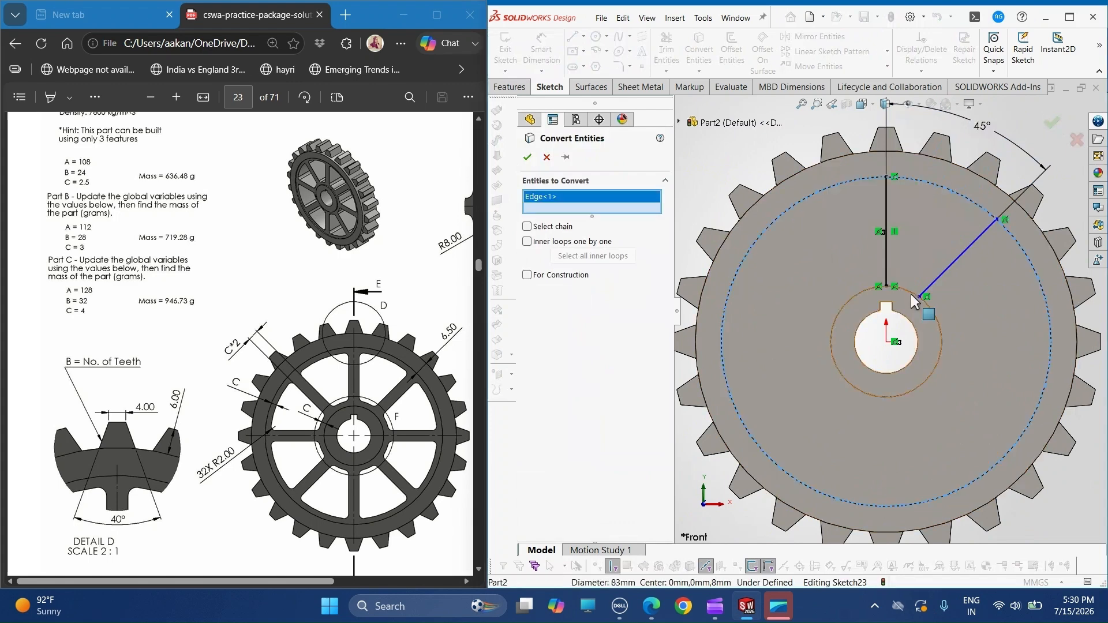
click(911, 295)
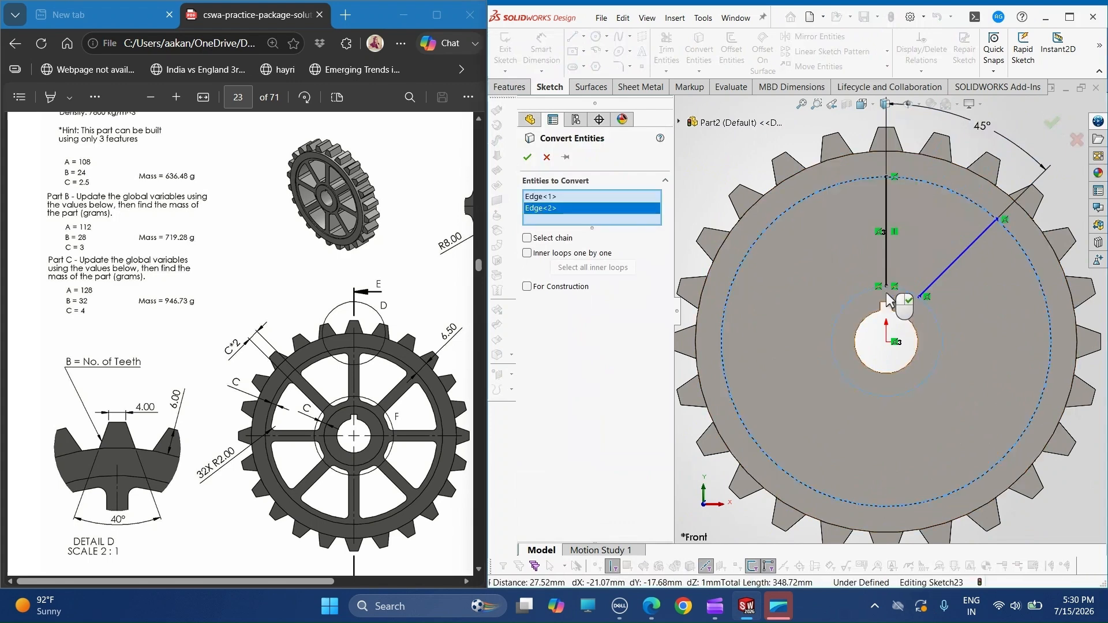
click(527, 158)
click(662, 53)
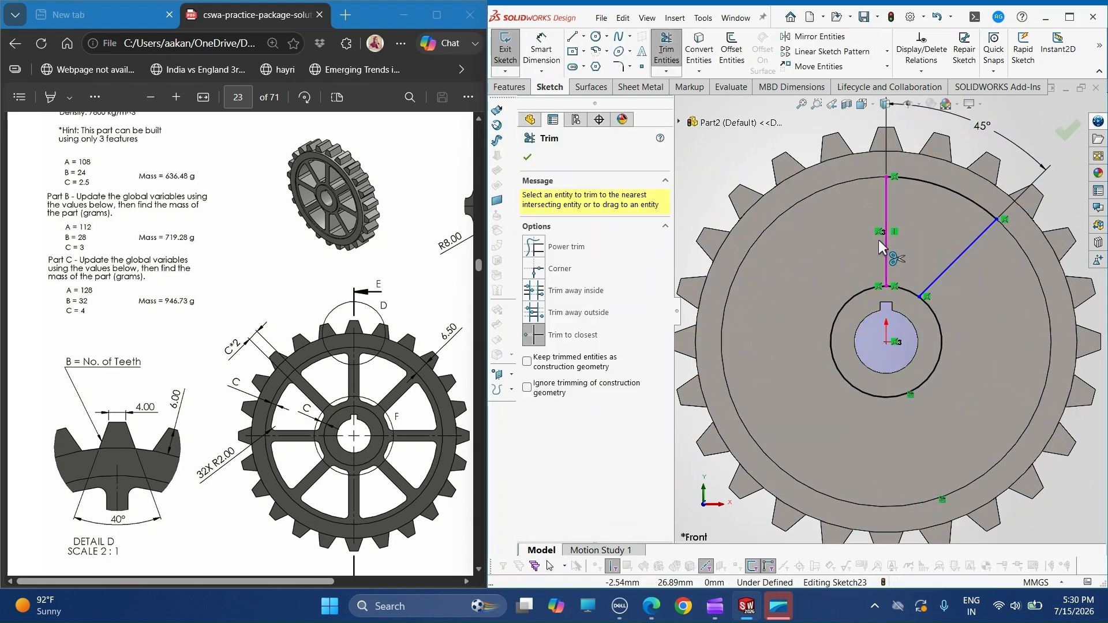
click(870, 287)
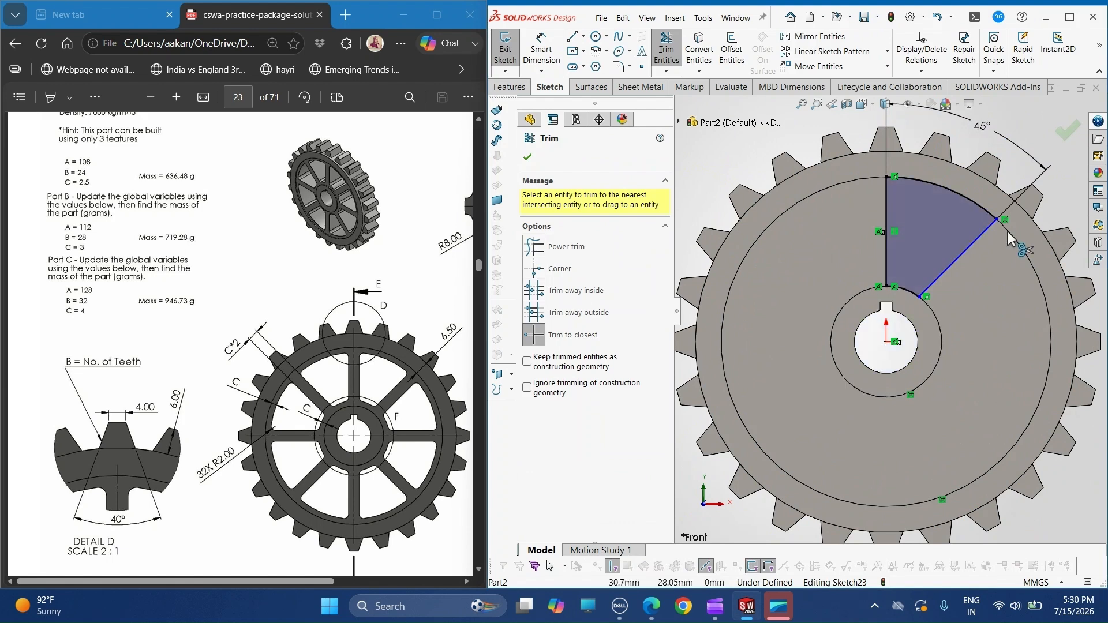
- Offset the closed sector chain inward by 2.50 mm
scroll(1007, 230, up, 1)
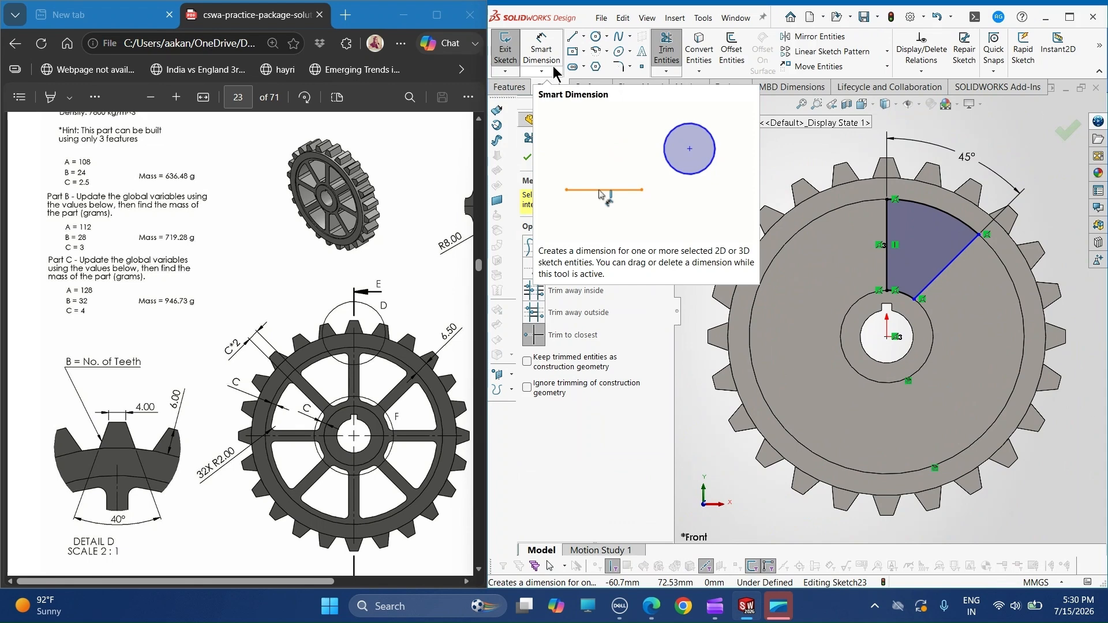
click(731, 50)
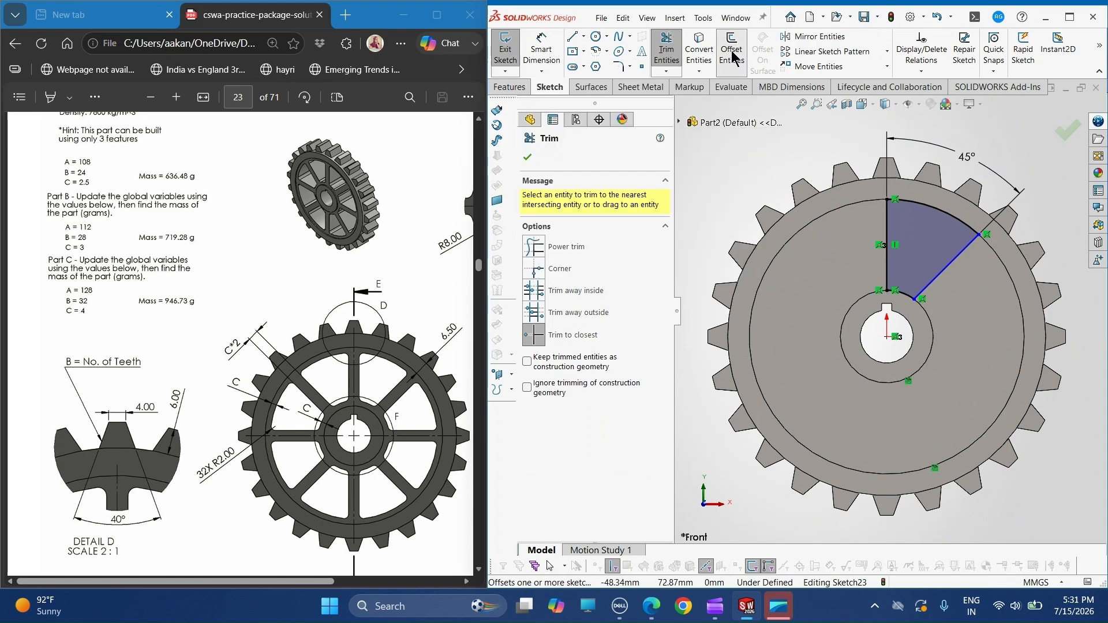
click(889, 230)
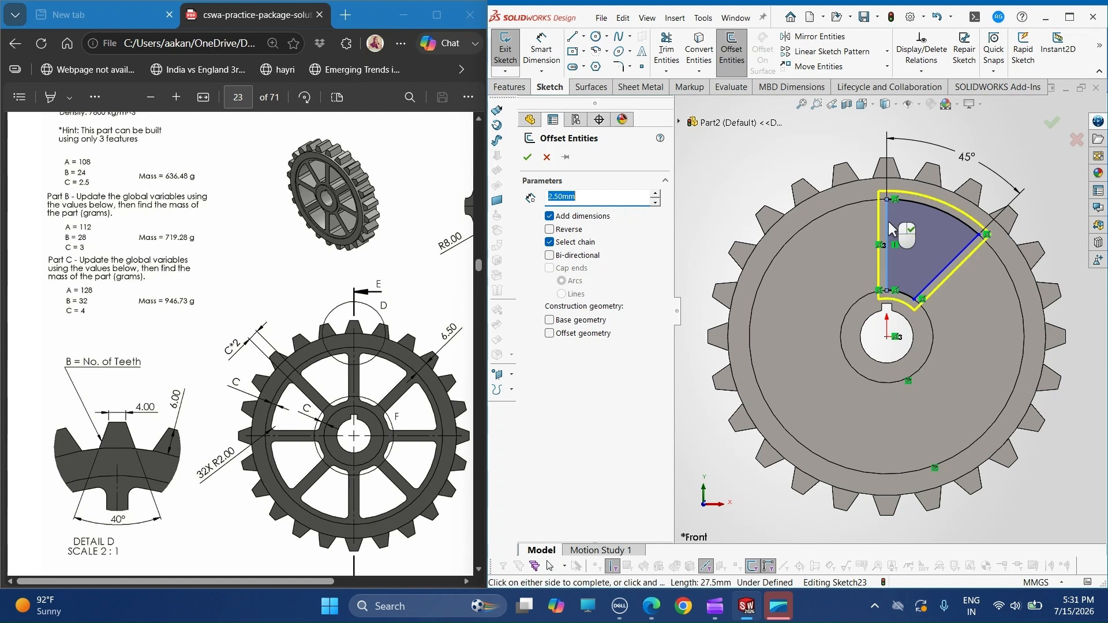
click(566, 229)
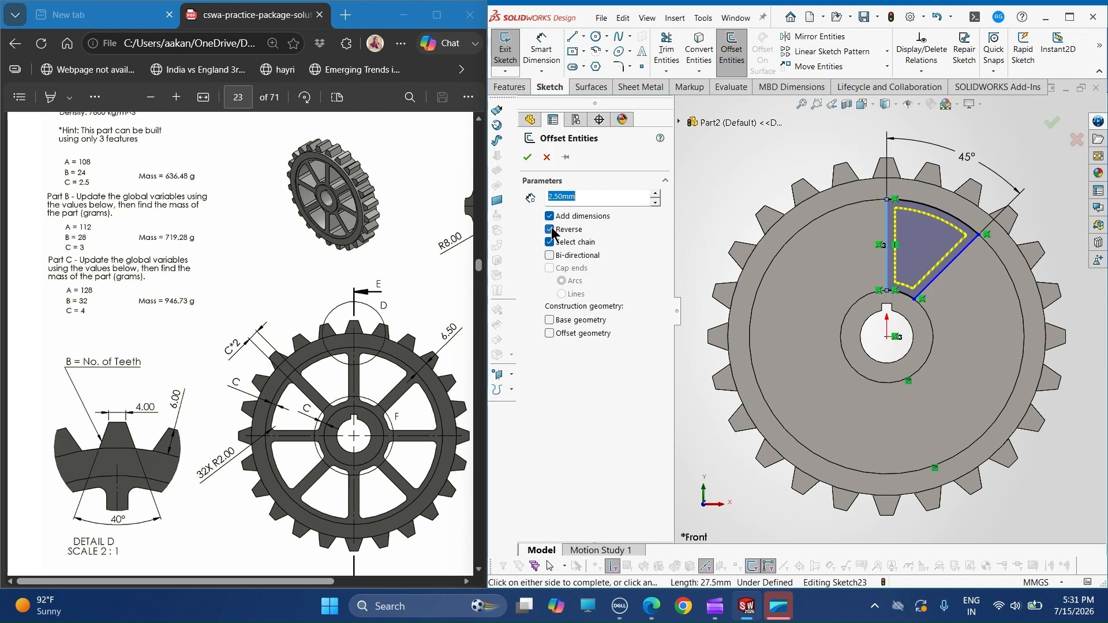
click(527, 157)
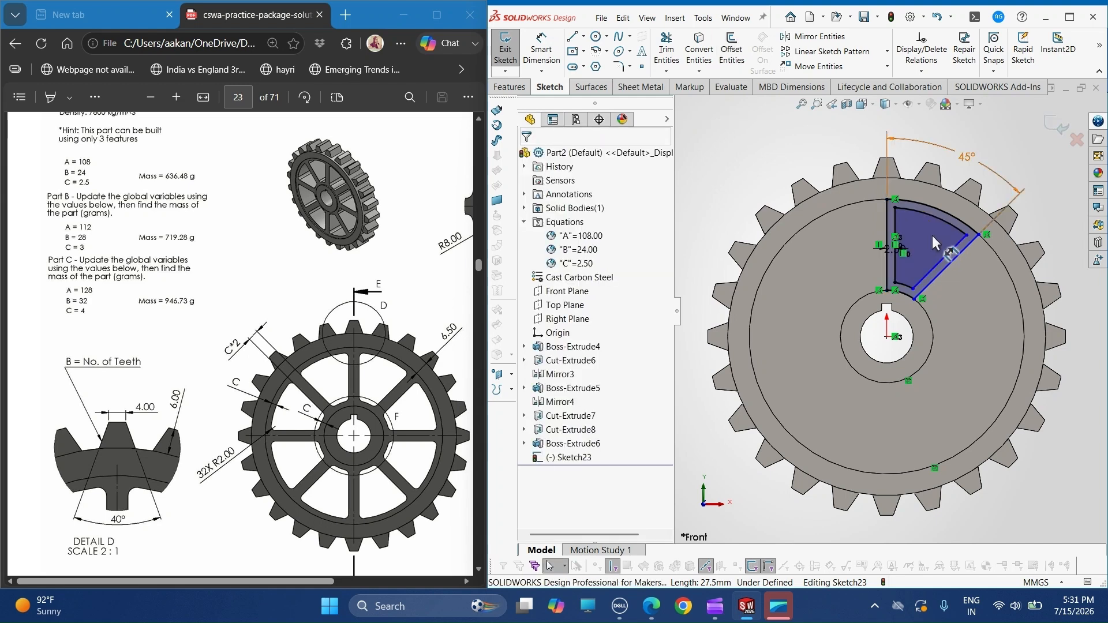
- Trim away the original outer sector's lines and arcs, leaving only the offset profile
scroll(933, 235, down, 1)
click(667, 51)
click(876, 223)
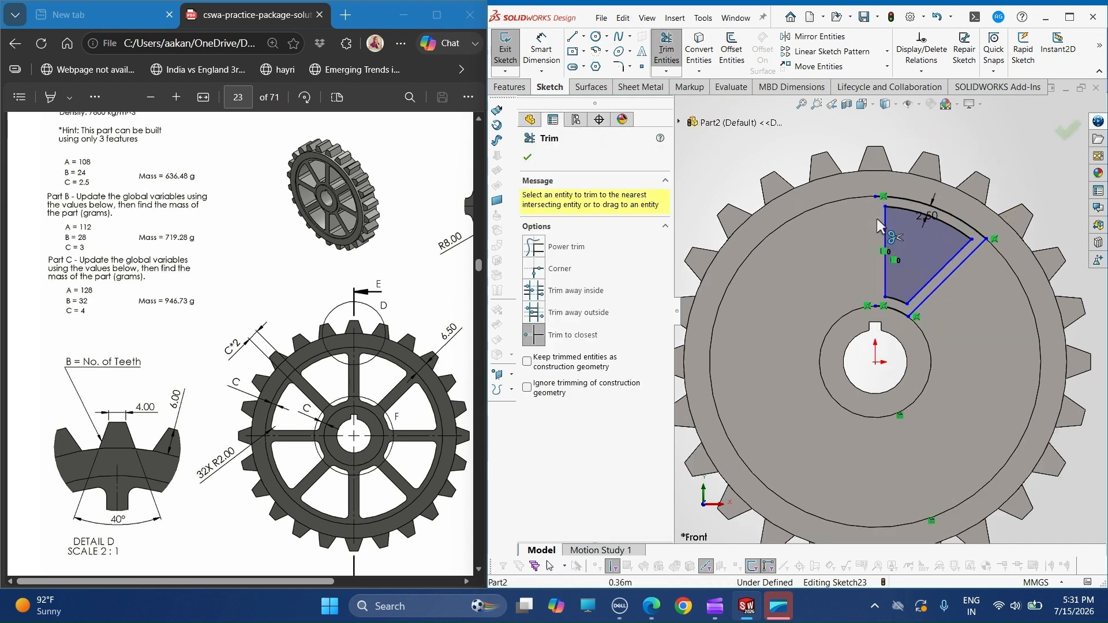
click(947, 213)
click(986, 239)
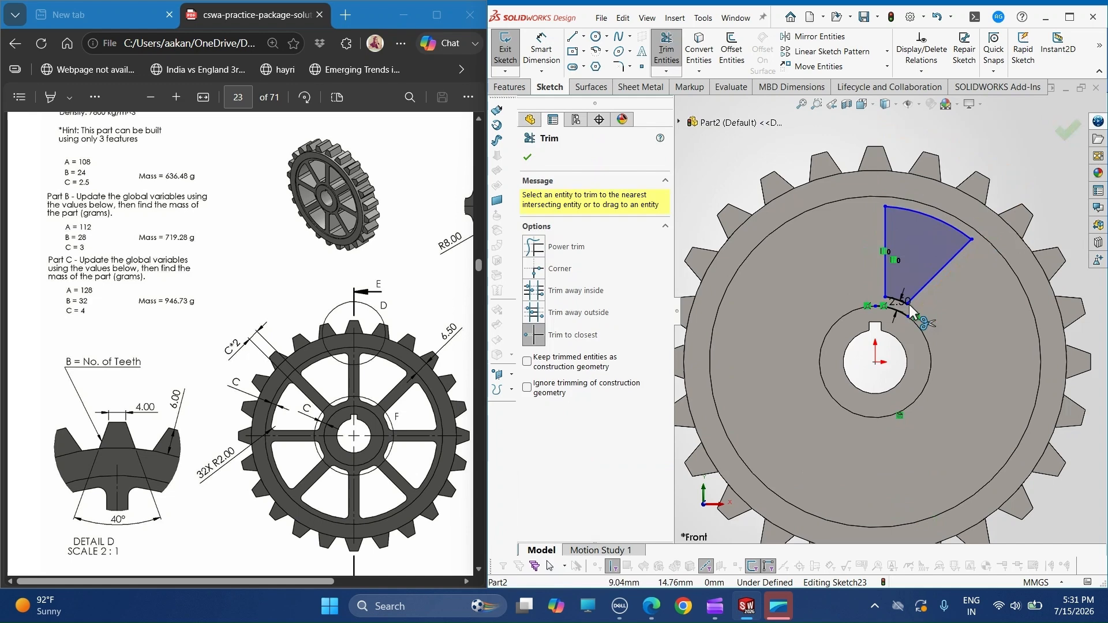
- Fillet all four corners of the offset sector profile with a 2 mm radius
click(617, 67)
click(566, 286)
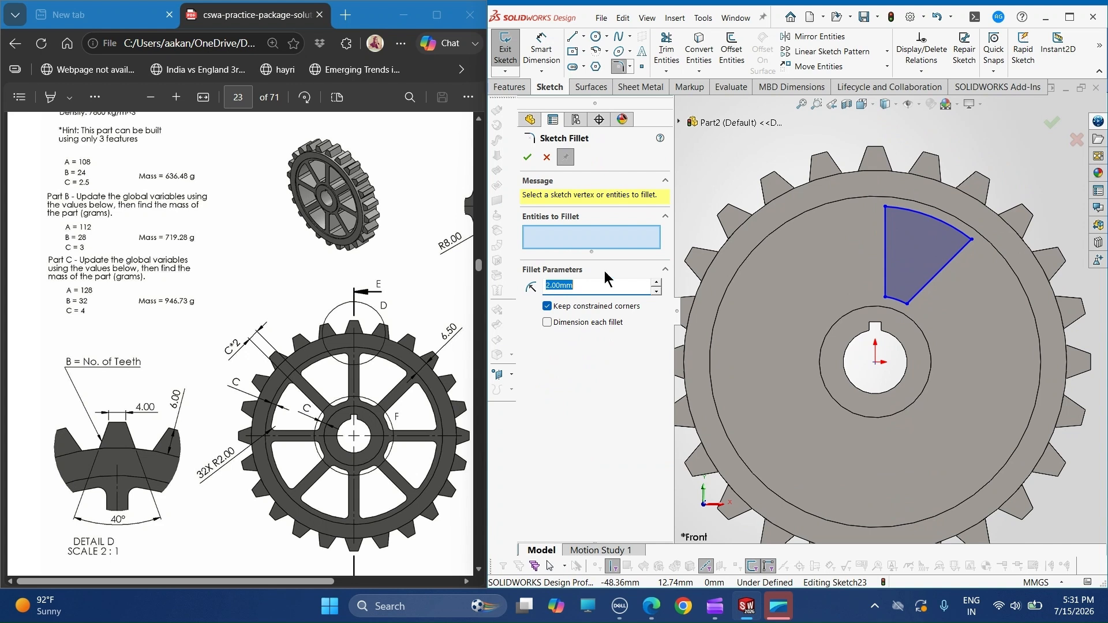
click(885, 207)
click(971, 240)
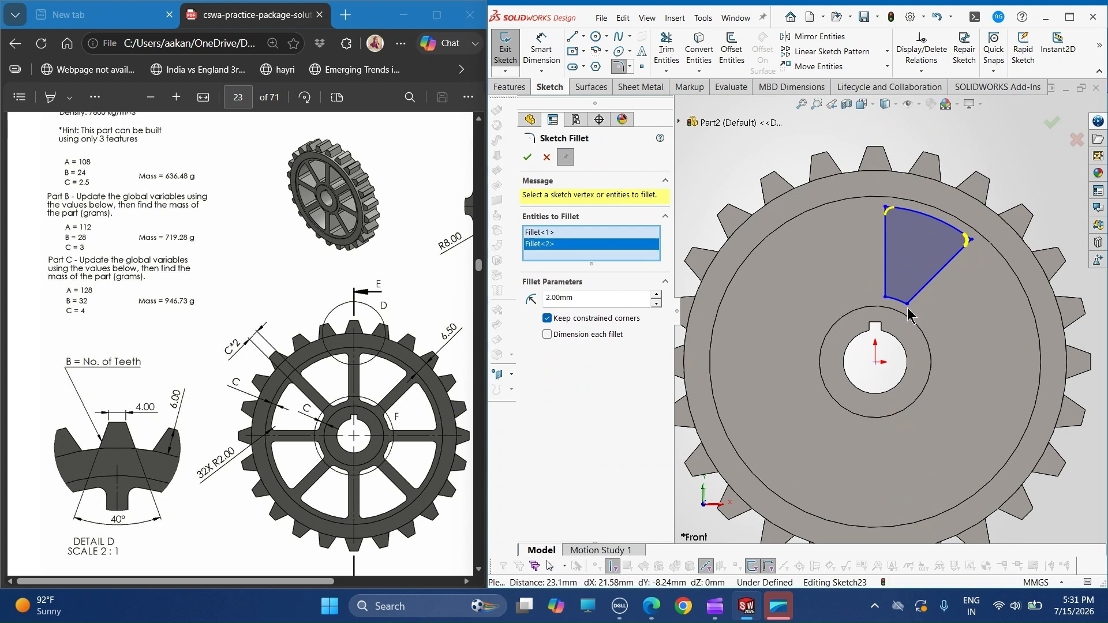
click(887, 298)
click(908, 301)
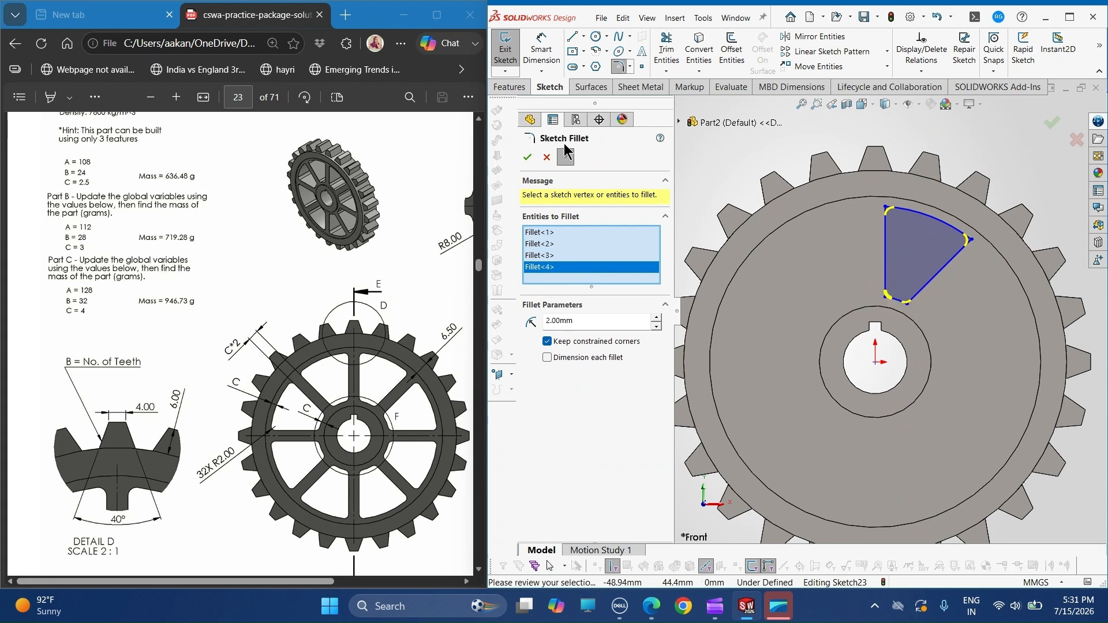
click(566, 154)
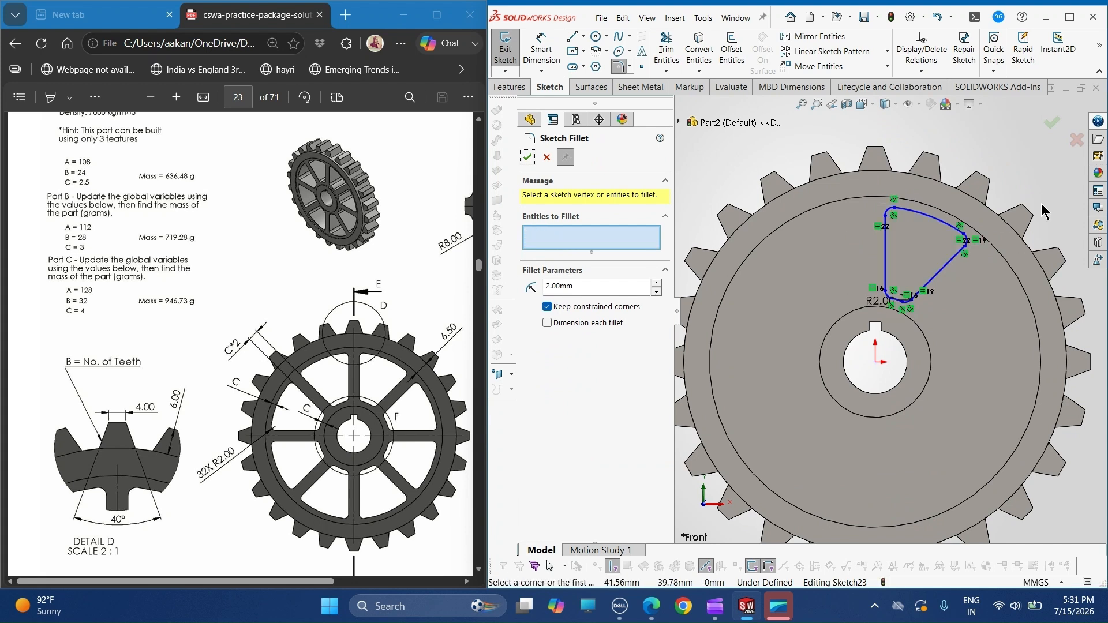
key(Escape)
- Dimension the gap between the profile's outer arc and the rim's inner circle, linking its value to global variable C
scroll(924, 323, down, 3)
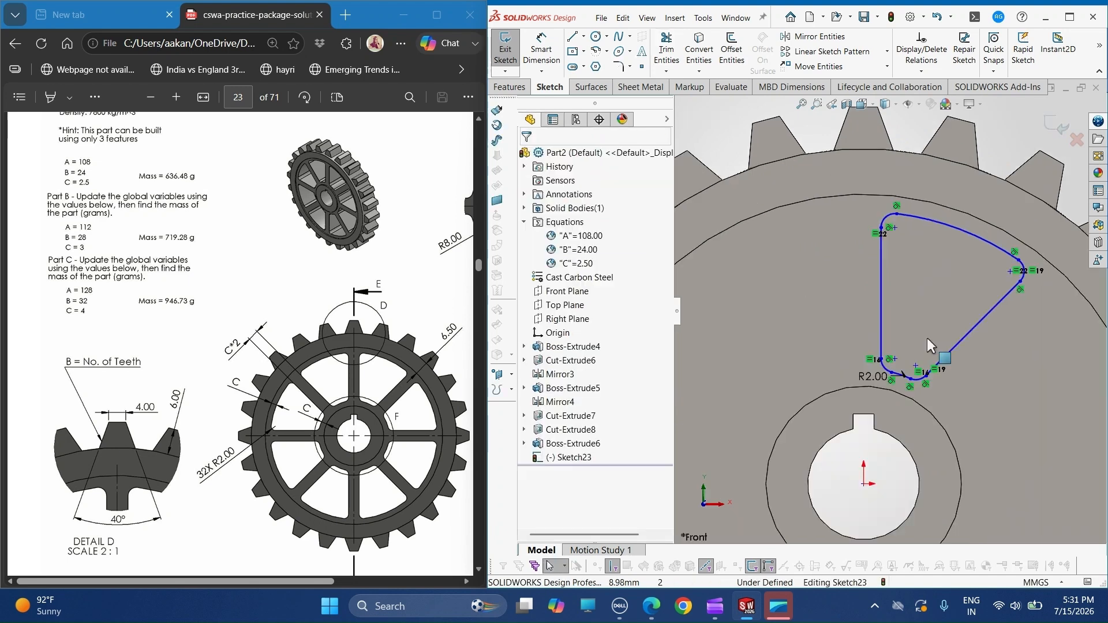
scroll(927, 338, down, 2)
click(541, 60)
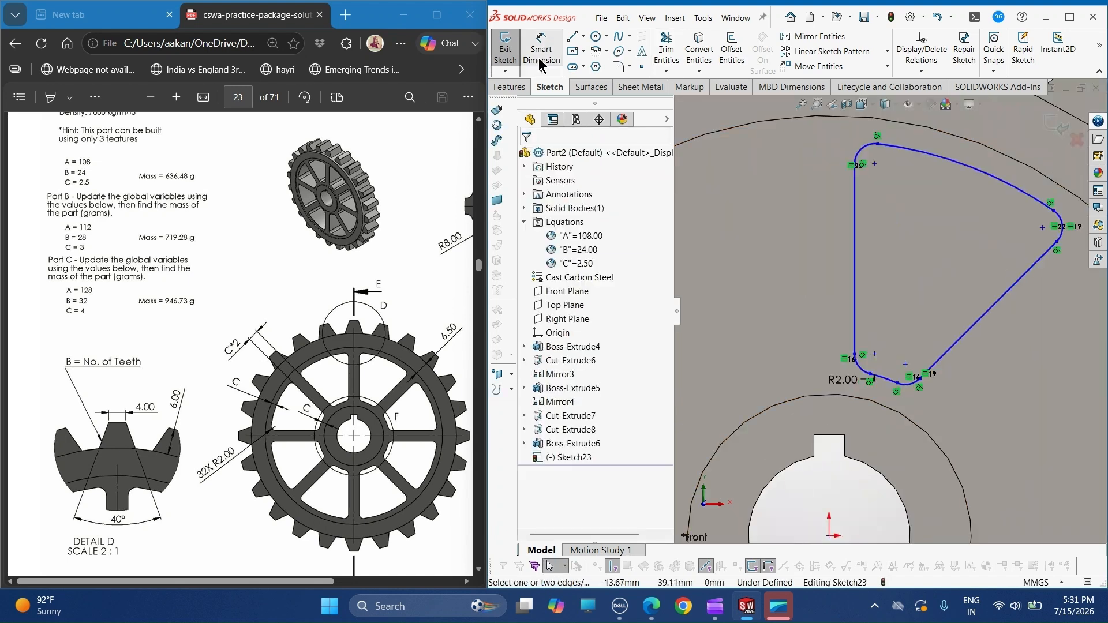
click(947, 160)
click(948, 132)
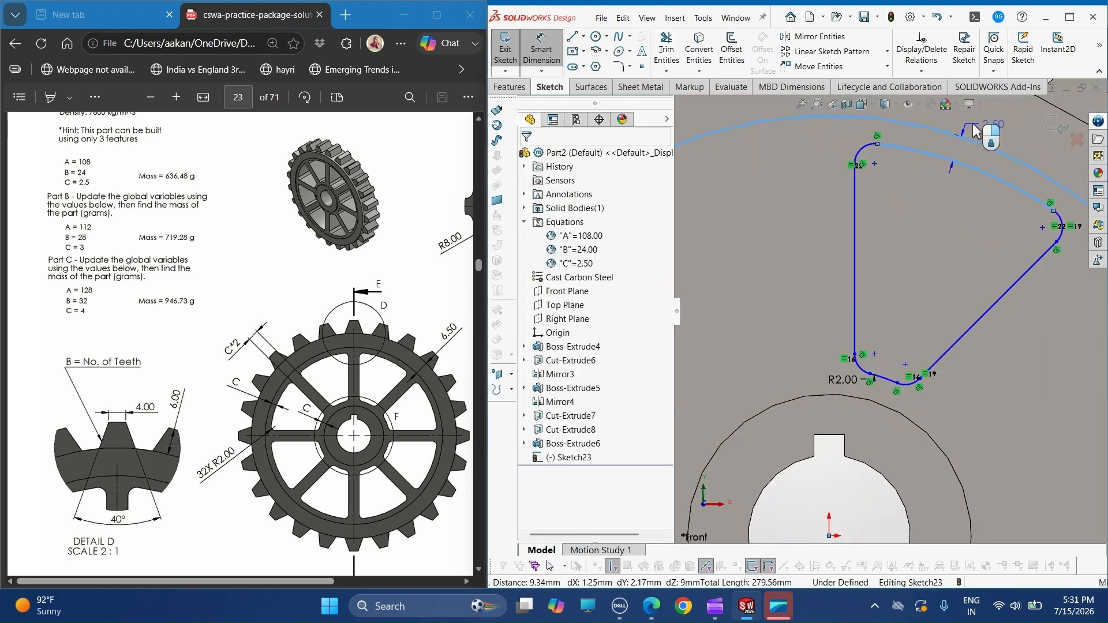
scroll(981, 144, up, 2)
click(989, 156)
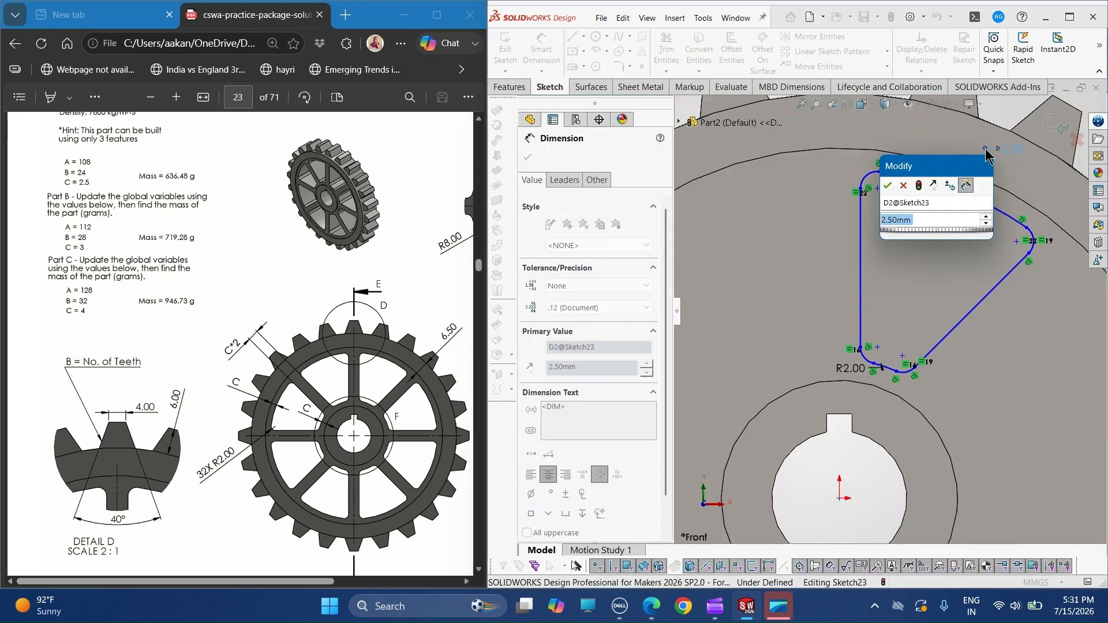
text(=C)
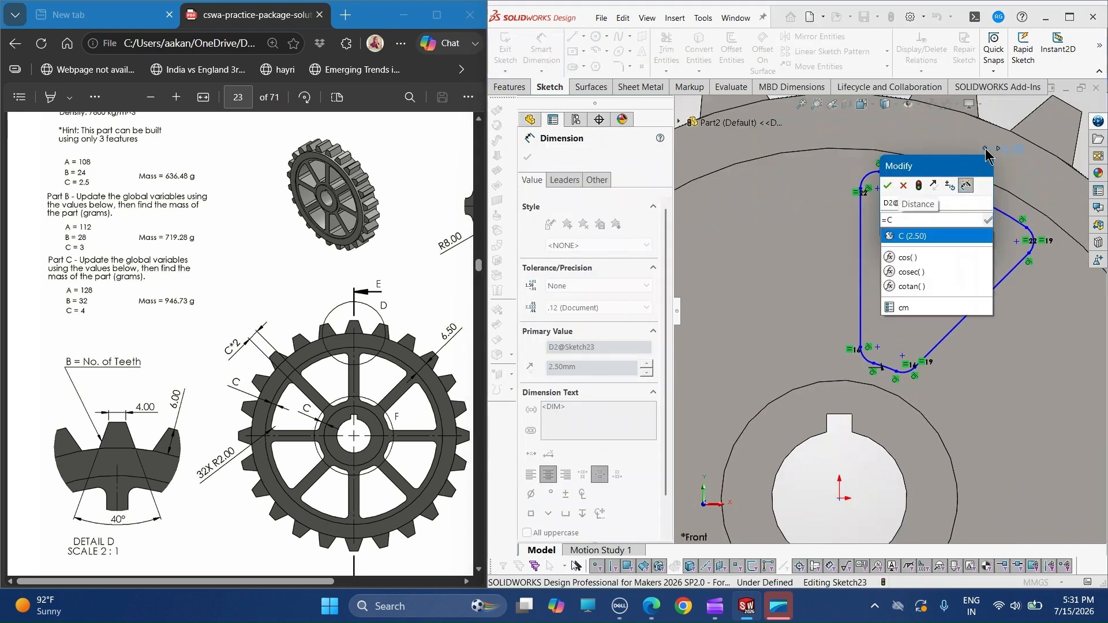
key(Return)
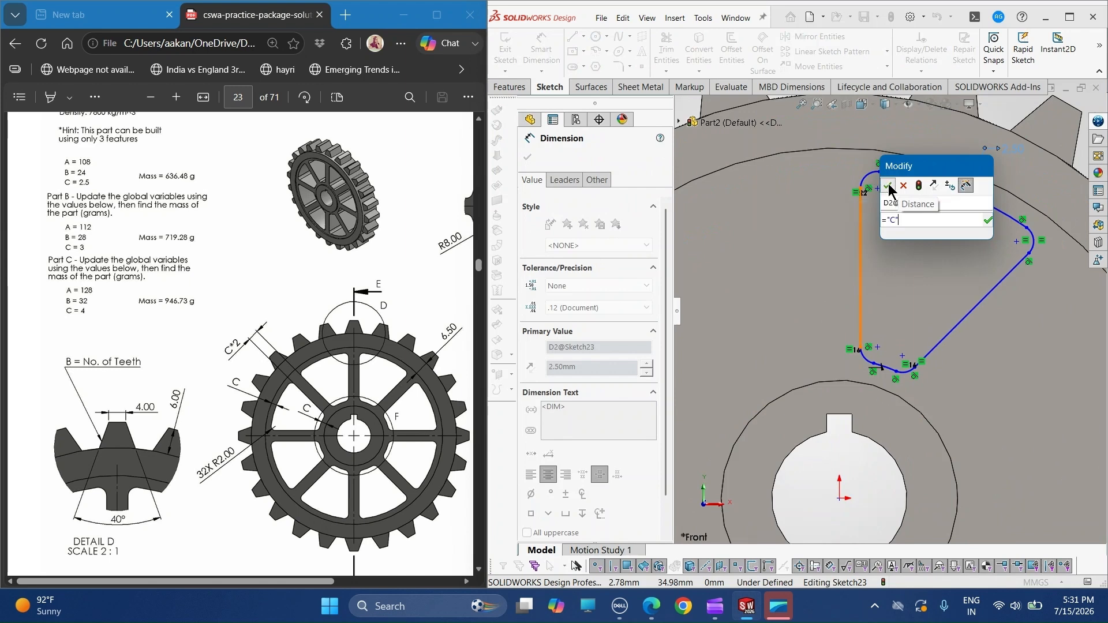
click(889, 186)
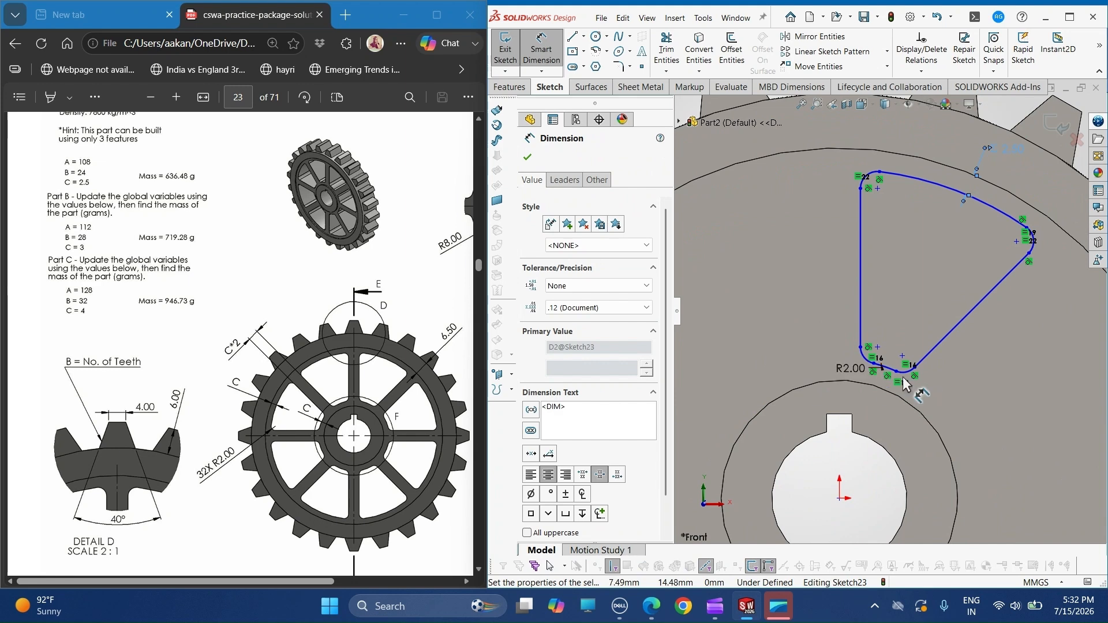
- Dimension the gap between the profile's inner arc and the hub circle, linking its value to global variable C
scroll(853, 379, down, 3)
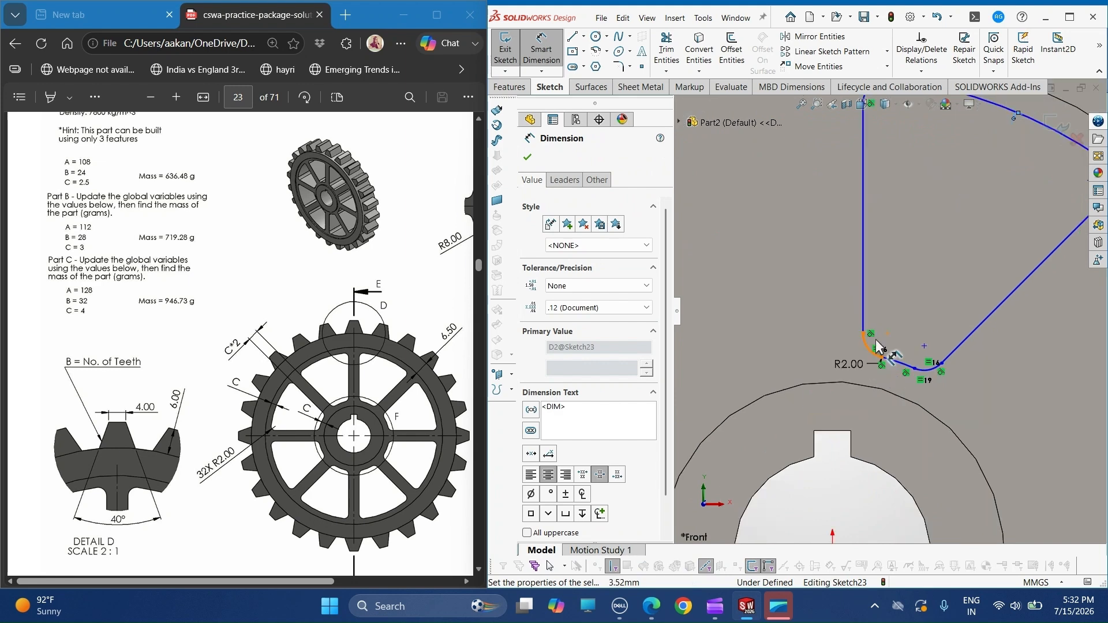
scroll(877, 346, down, 2)
click(901, 365)
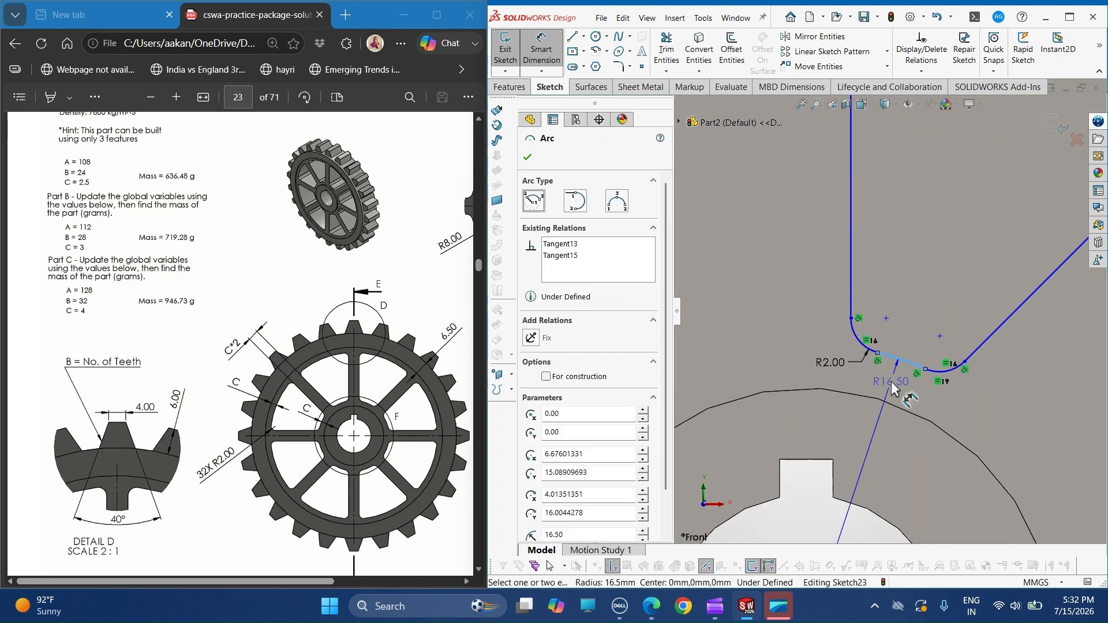
click(900, 405)
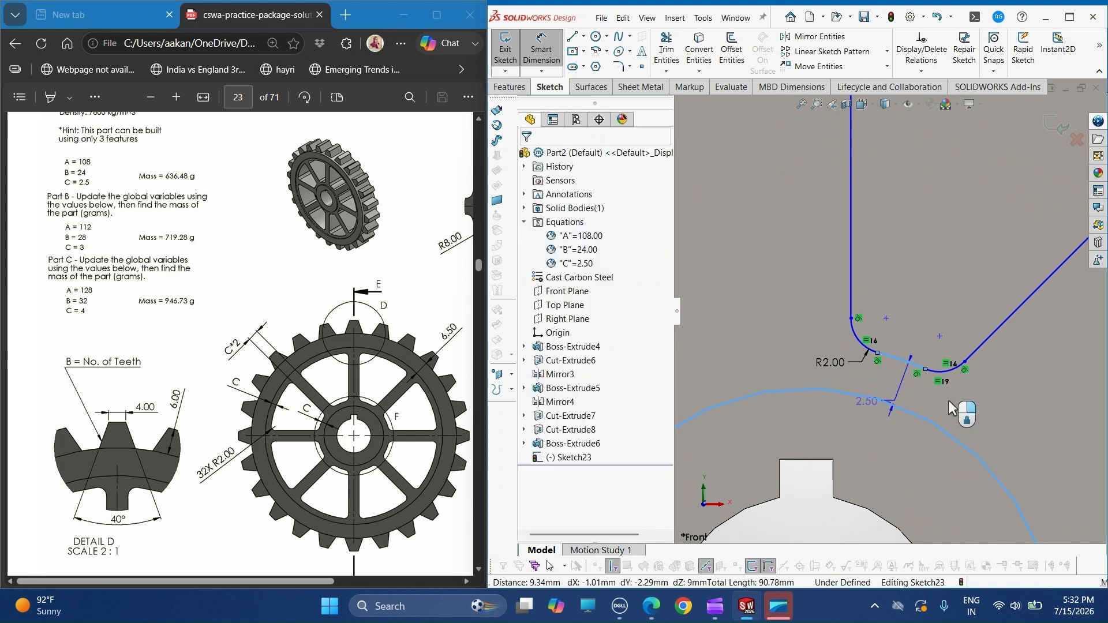
click(904, 403)
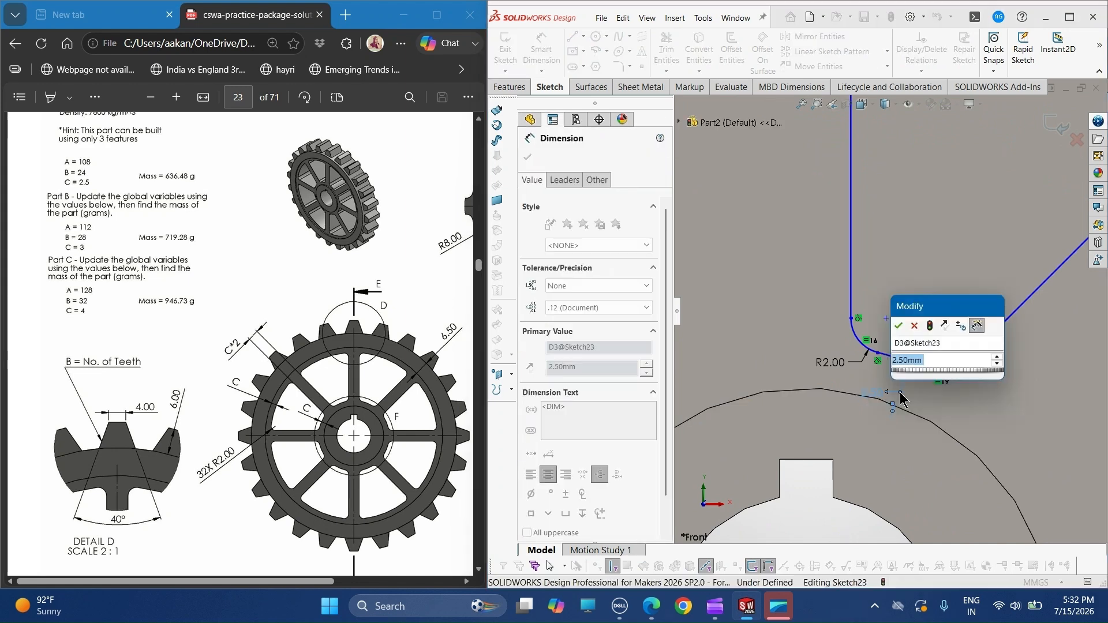
text(=C)
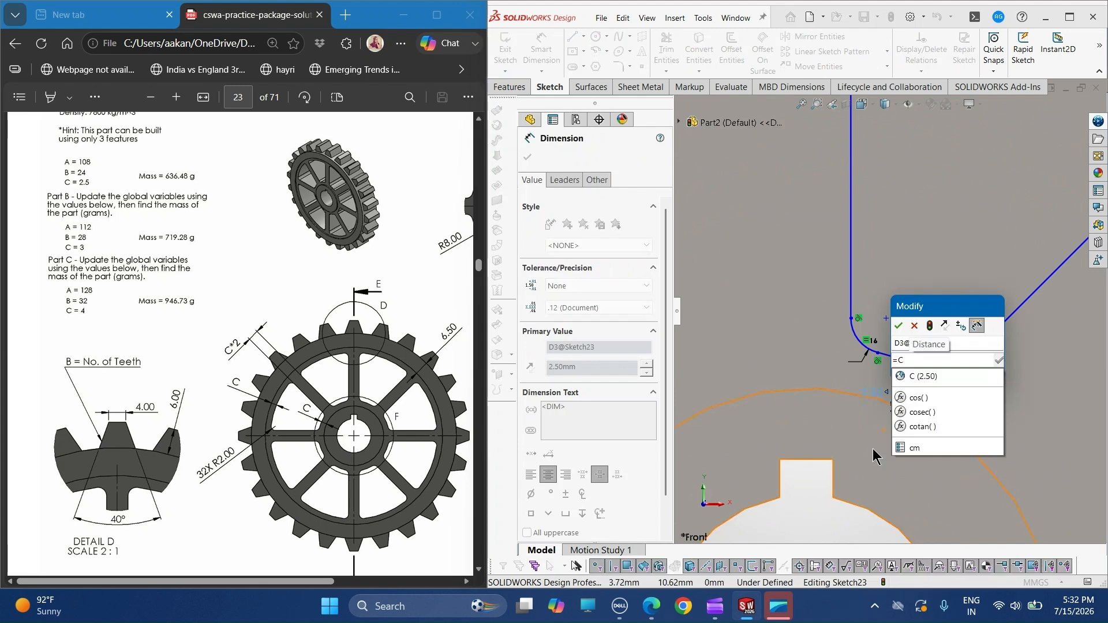
key(Return)
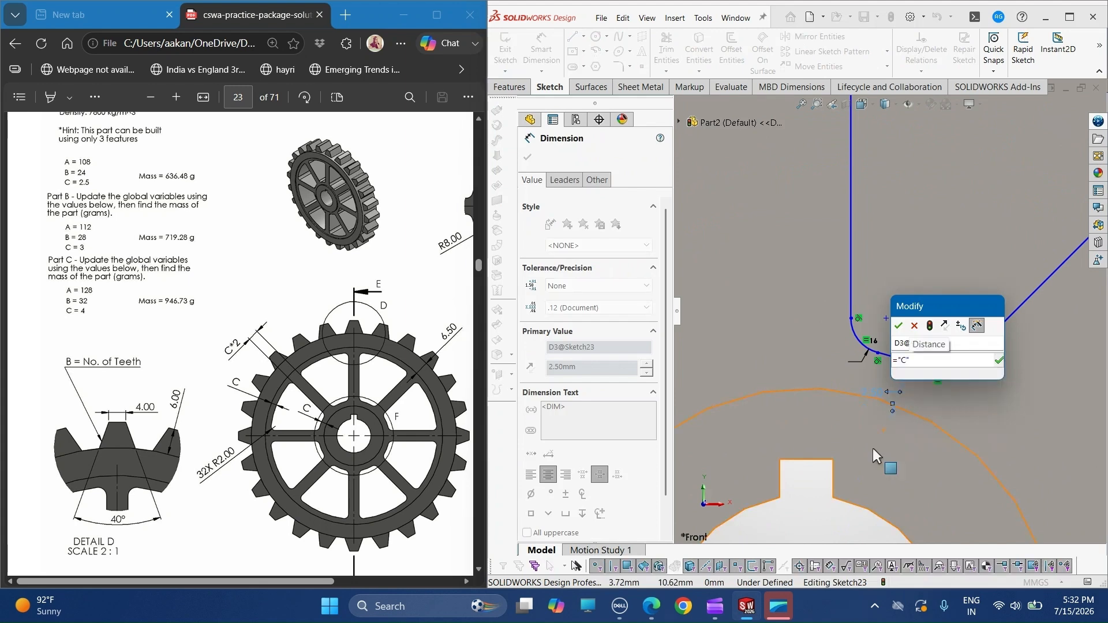
click(900, 326)
- Circular-pattern the whole filleted sector profile about the origin with 8 equally spaced instances over 360 degrees
scroll(944, 338, up, 3)
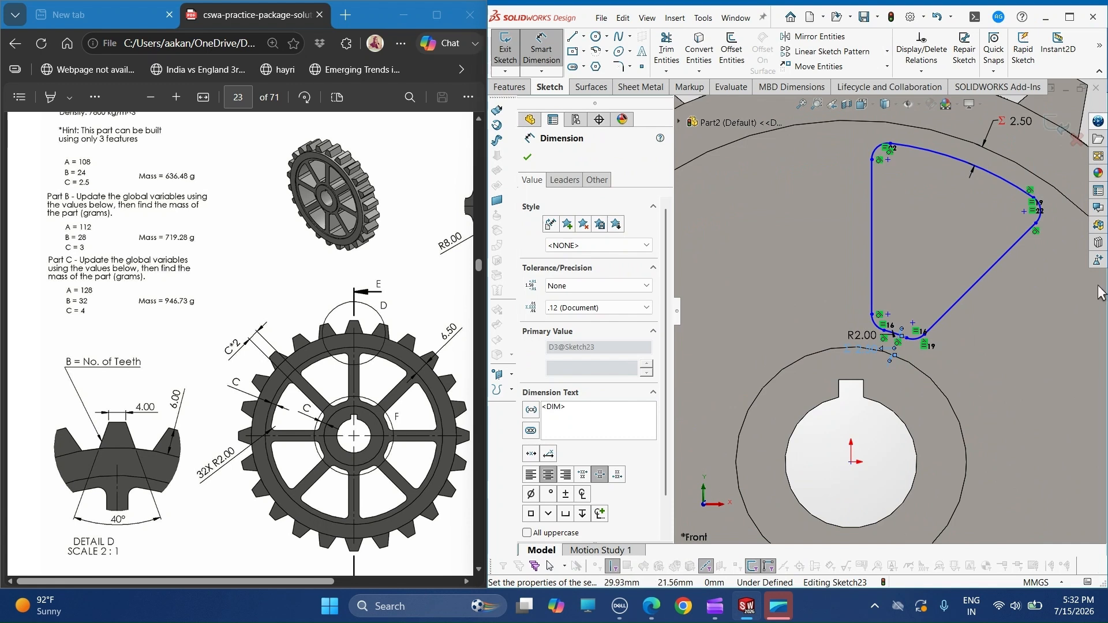
click(887, 52)
click(837, 77)
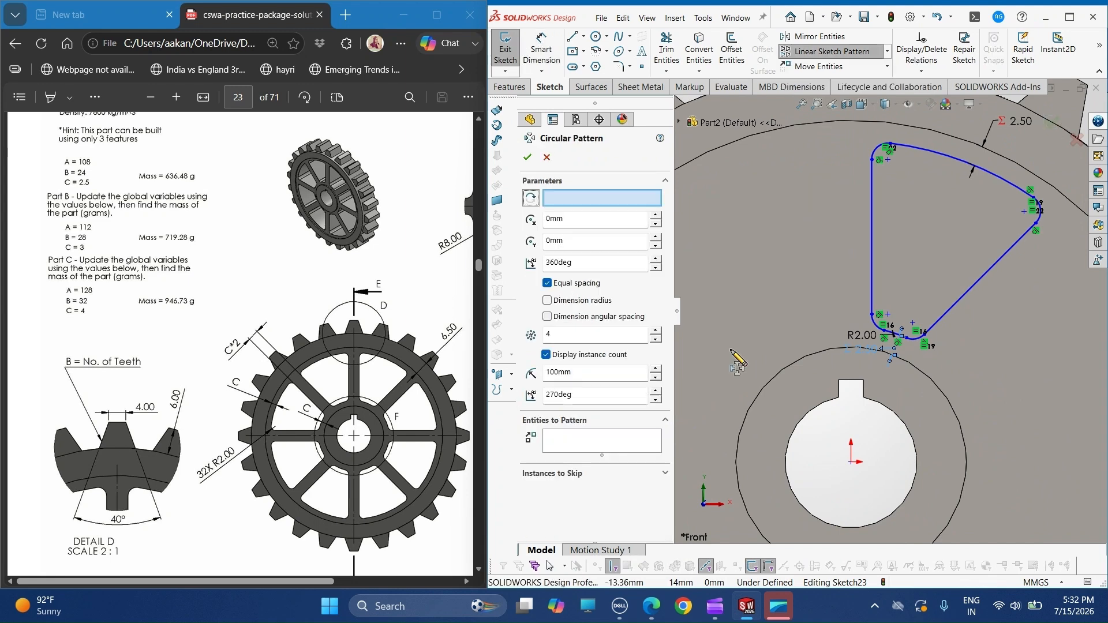
click(607, 441)
click(941, 270)
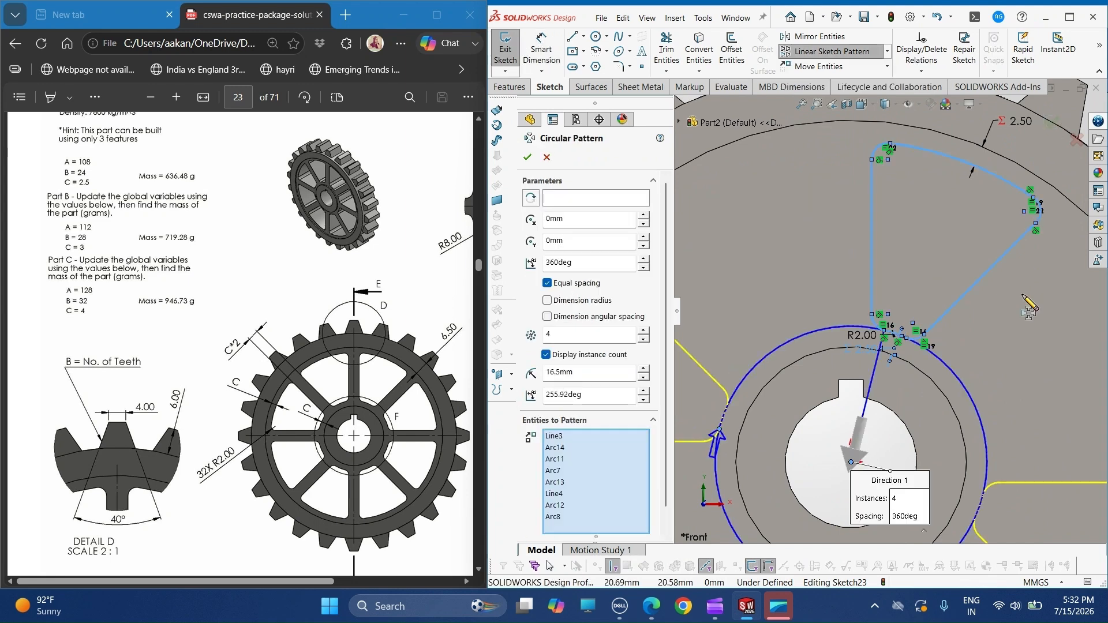
scroll(890, 316, up, 2)
double_click(571, 334)
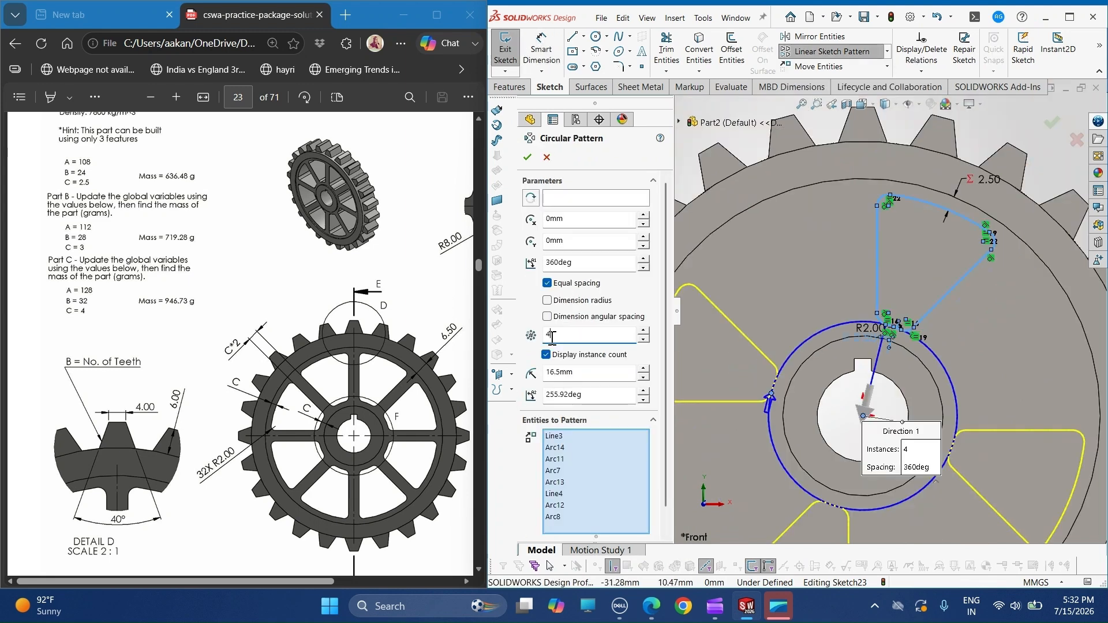
text(8)
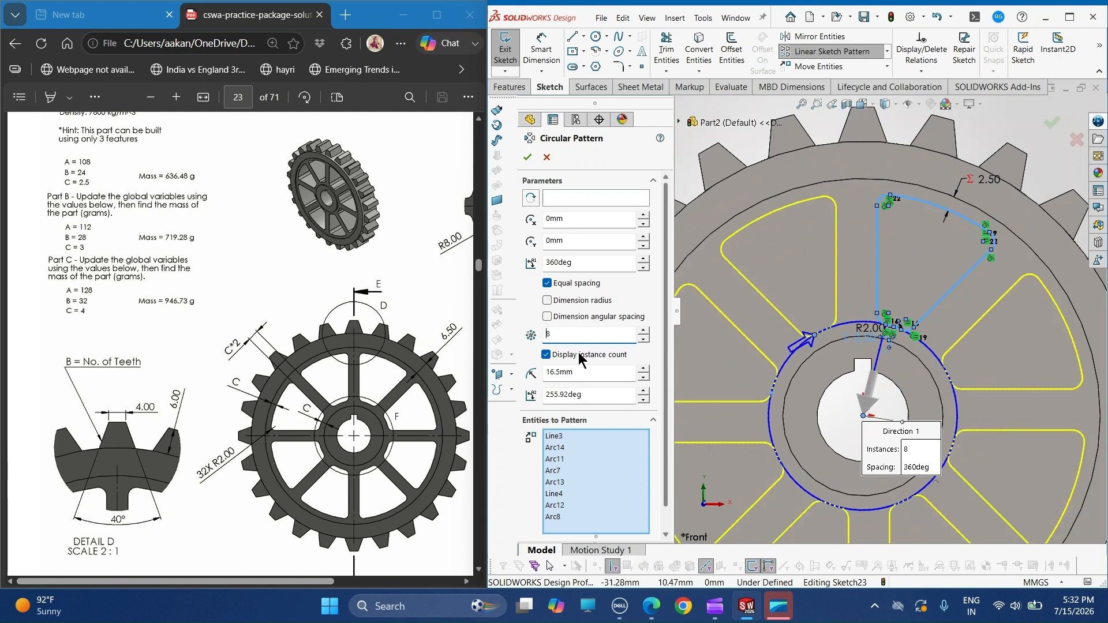
click(528, 158)
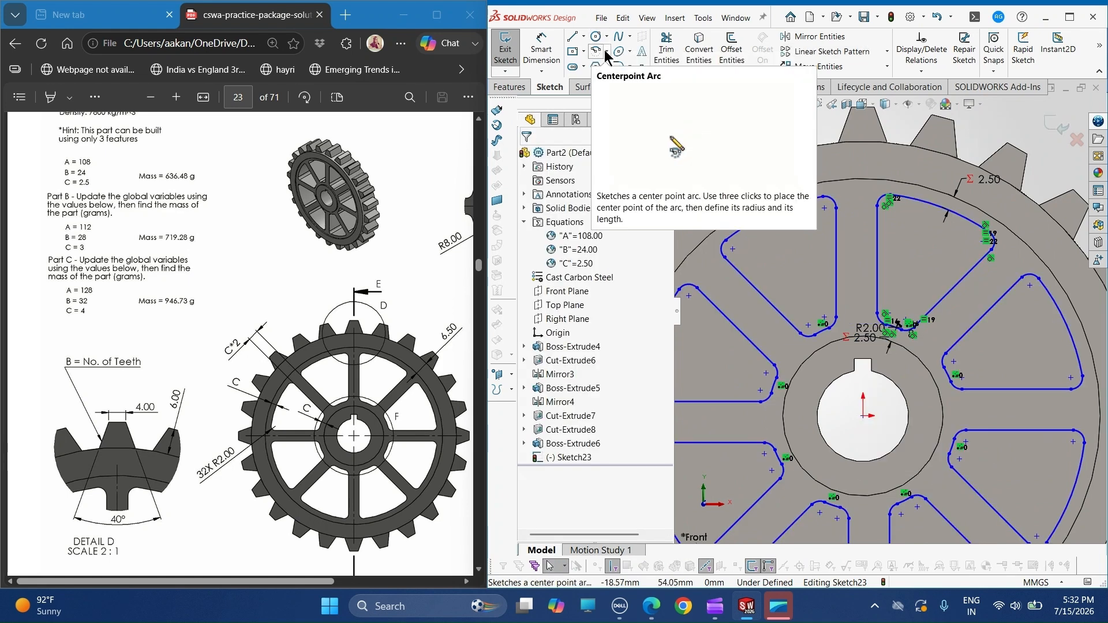
- Dimension the spoke width between the facing vertical lines of the two upper sector profiles as "C"*2
click(557, 55)
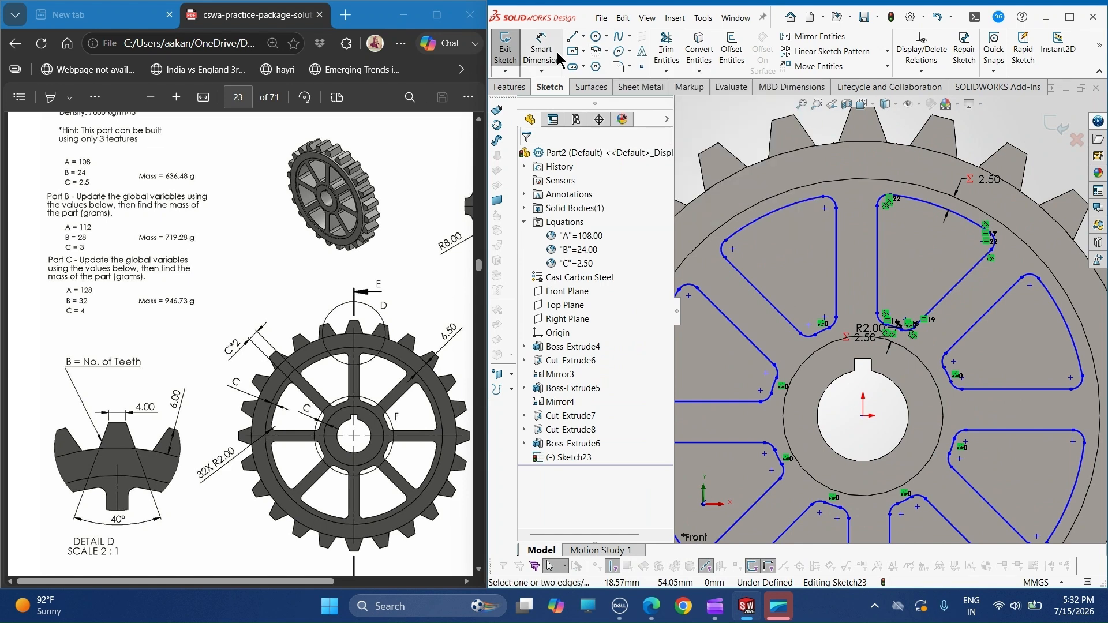
click(848, 261)
click(877, 230)
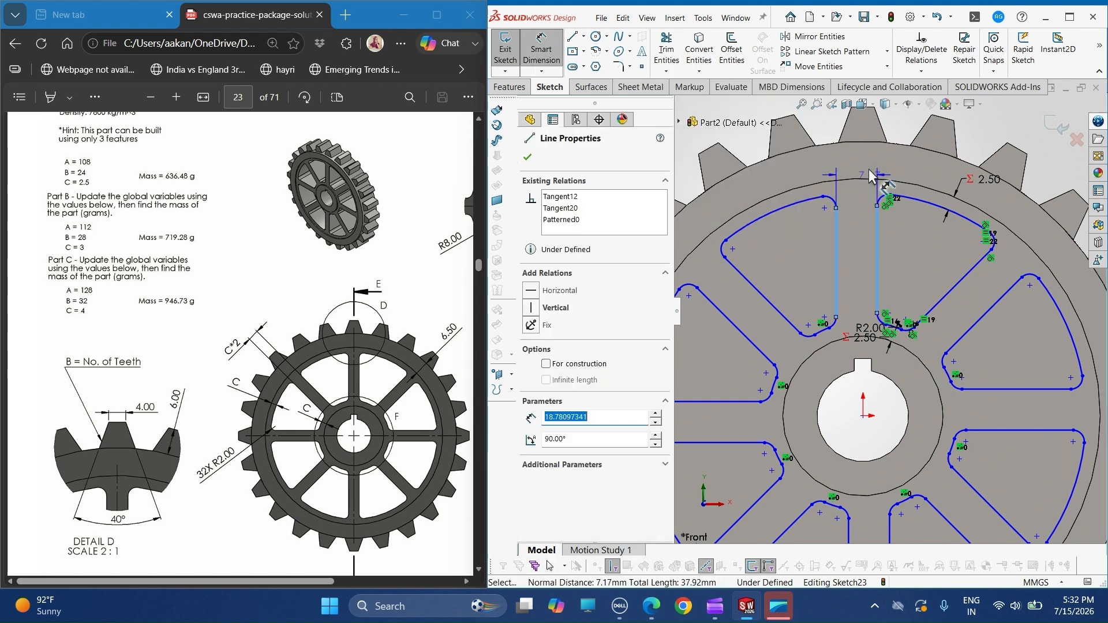
scroll(891, 312, up, 2)
click(860, 130)
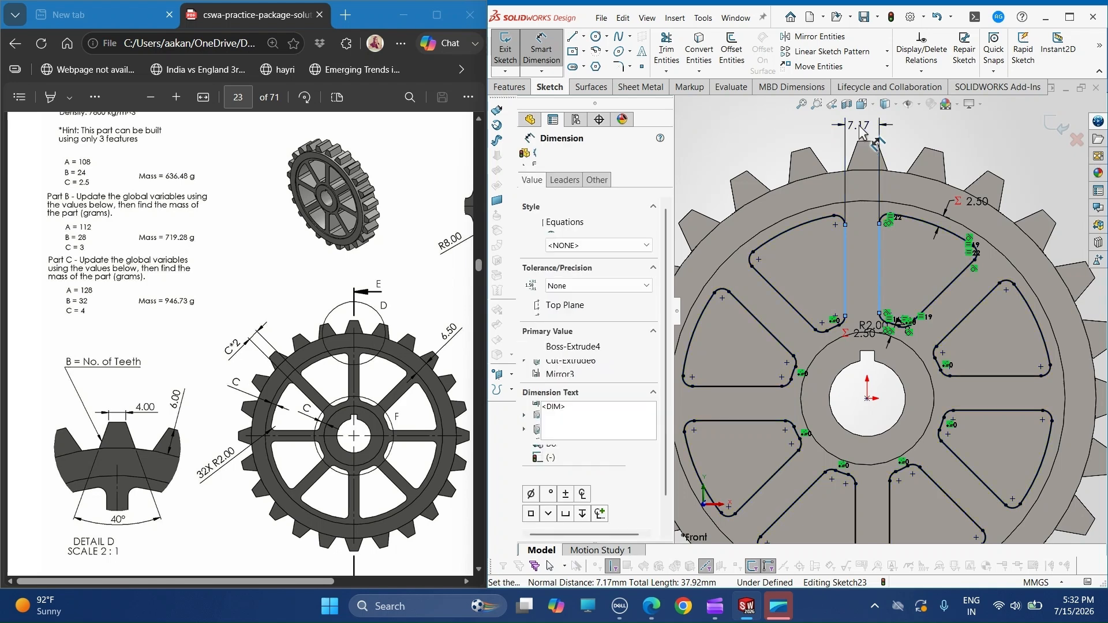
text(=C)
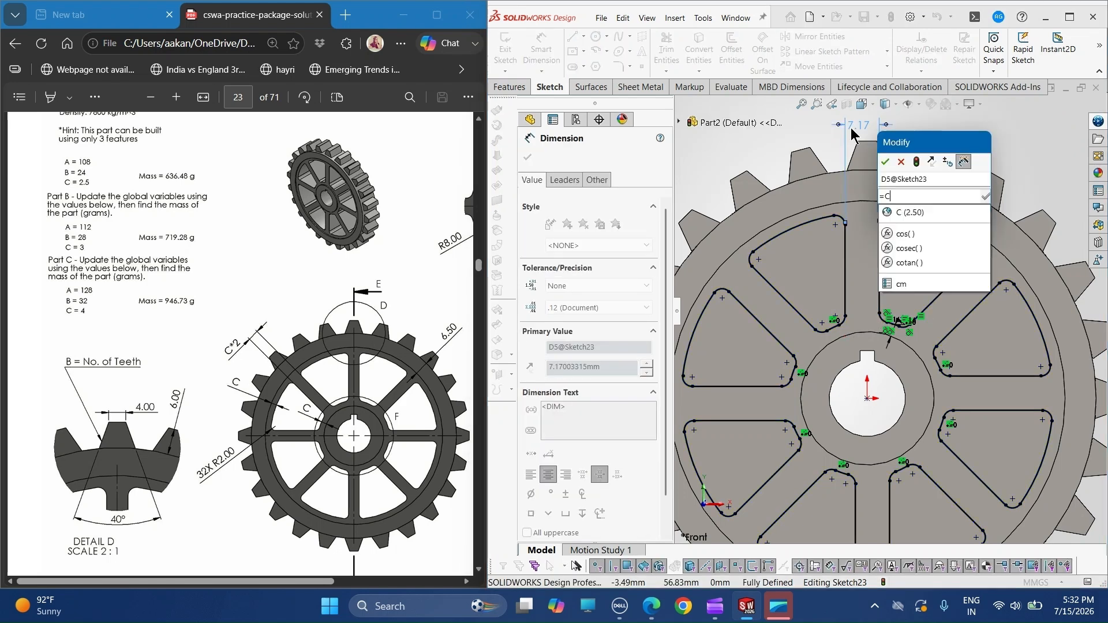
key(Down)
key(Return)
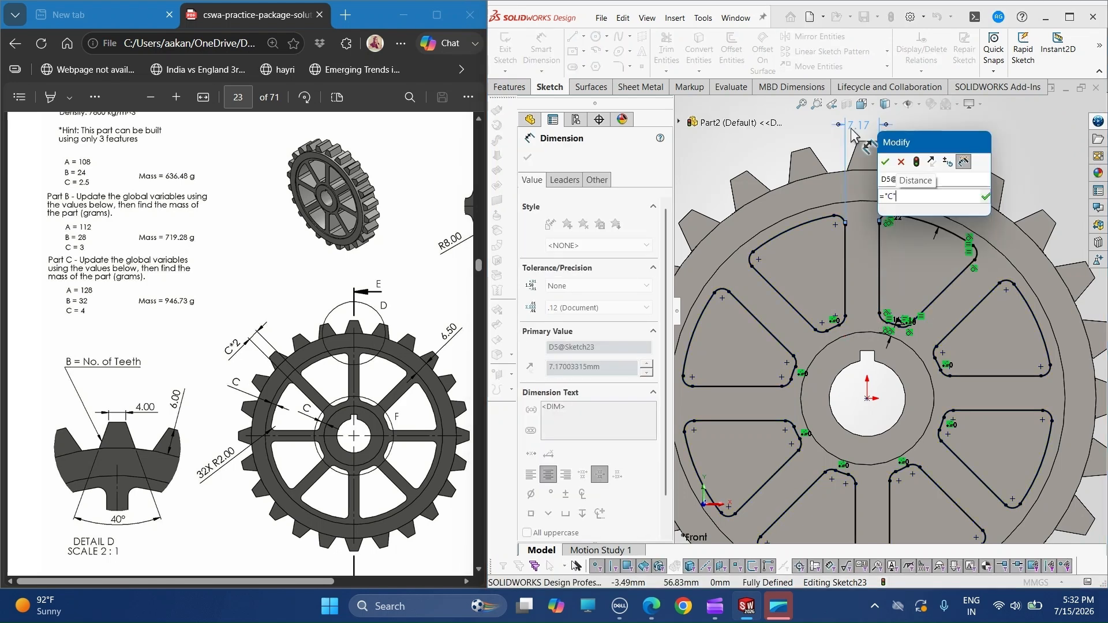
text(*2)
key(Return)
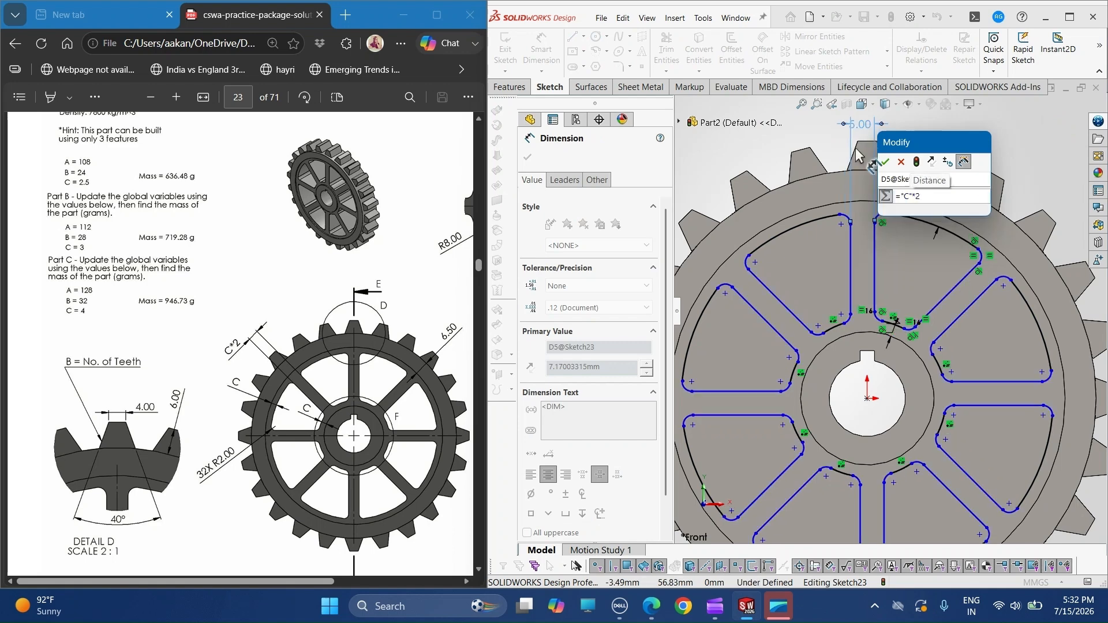
click(885, 162)
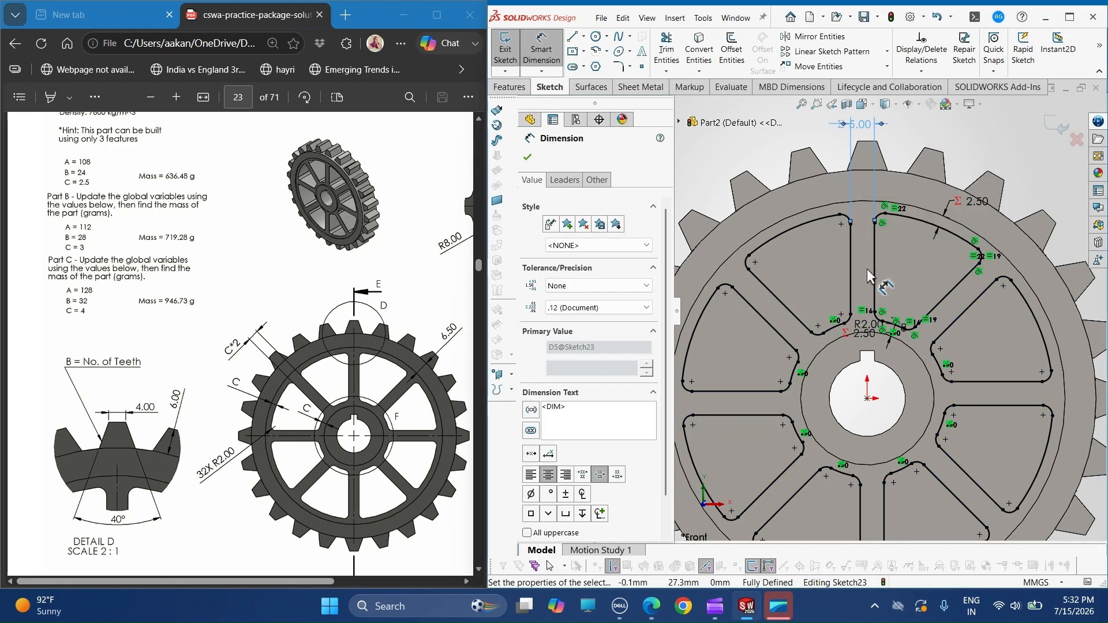
key(Escape)
- Extrude-cut the eight sector profiles using Through All - Both to open the gaps between the spokes
scroll(854, 273, up, 1)
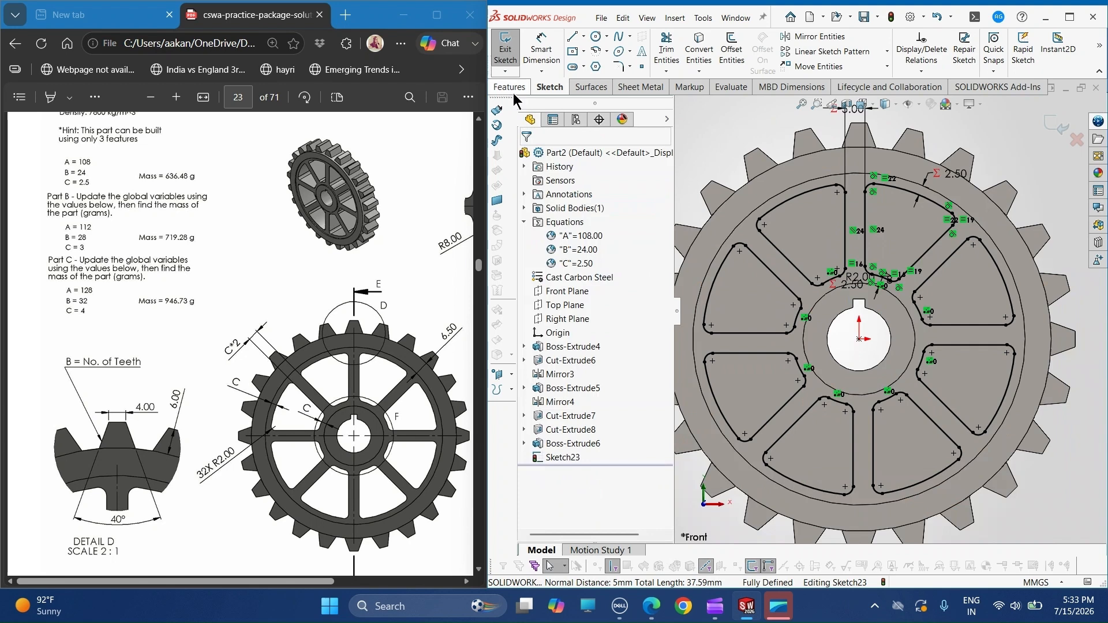
click(511, 88)
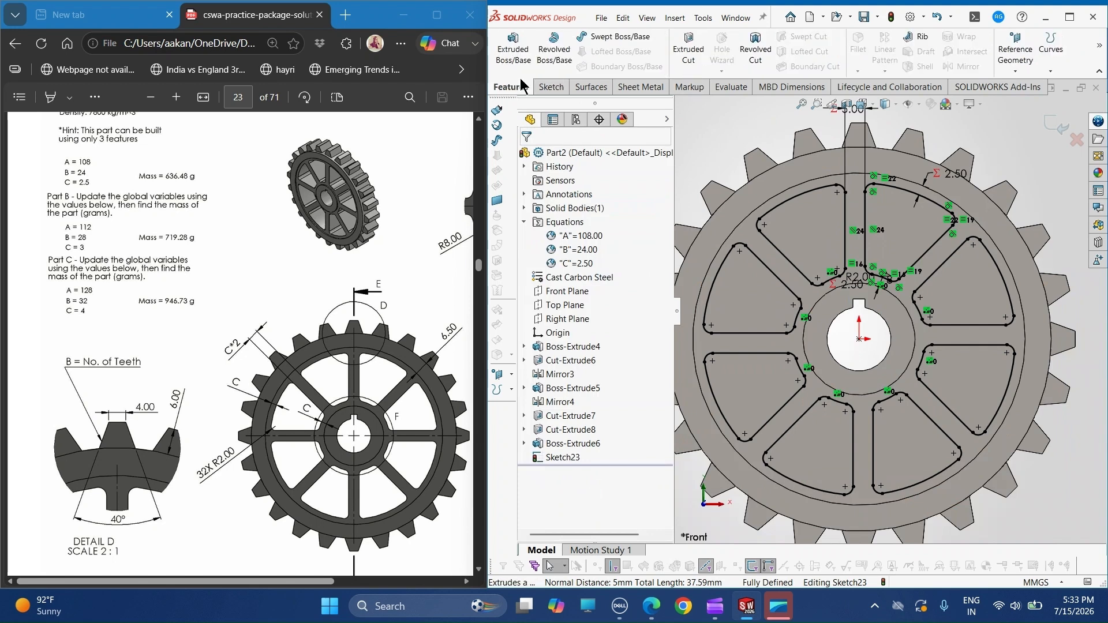
click(692, 58)
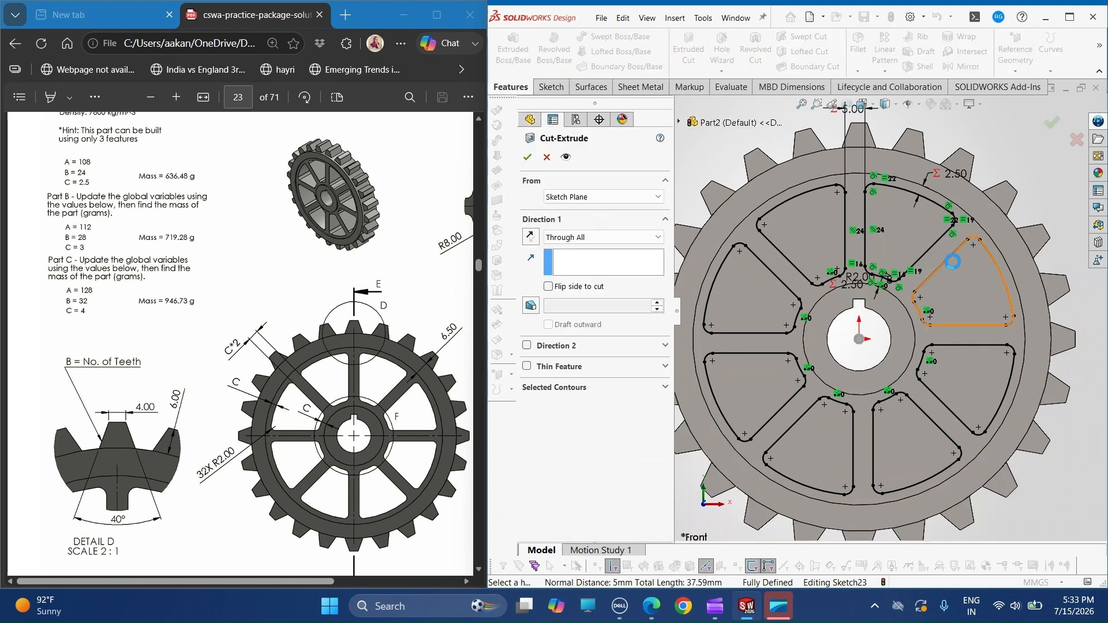
click(568, 237)
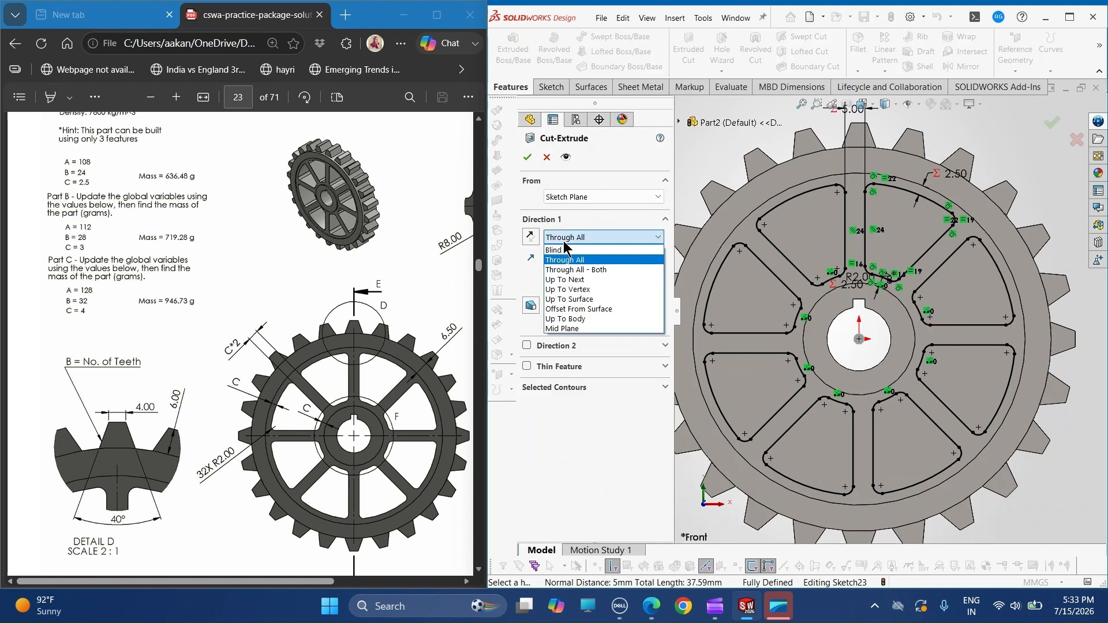
click(570, 270)
click(528, 158)
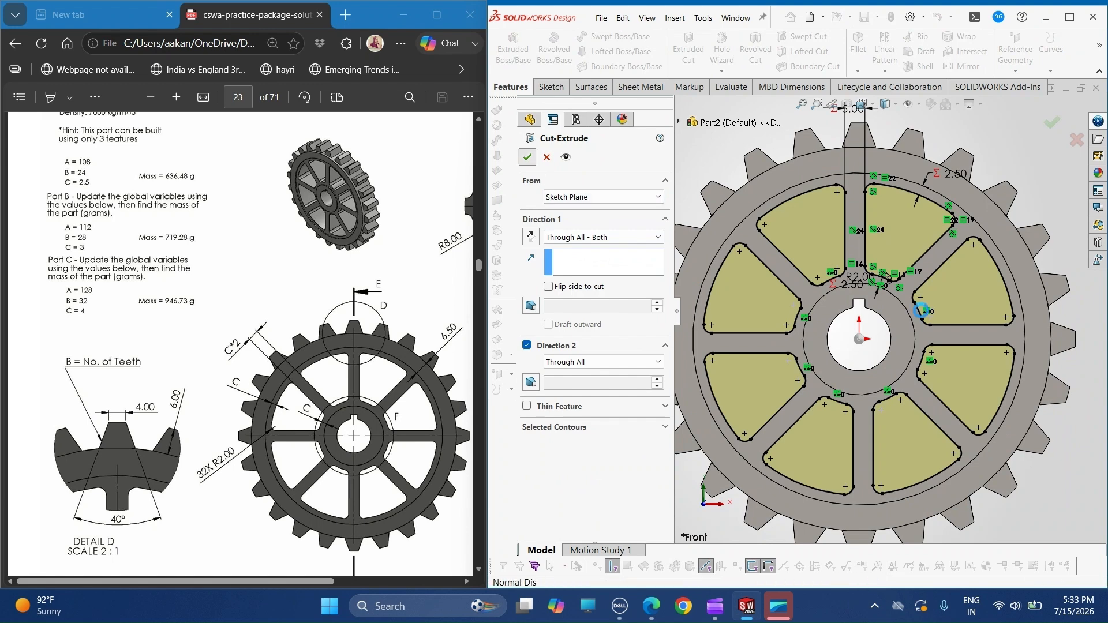
- Check the finished gear's mass in the Mass Properties report, then dismiss the report
middle_drag(914, 298, 922, 276)
click(862, 104)
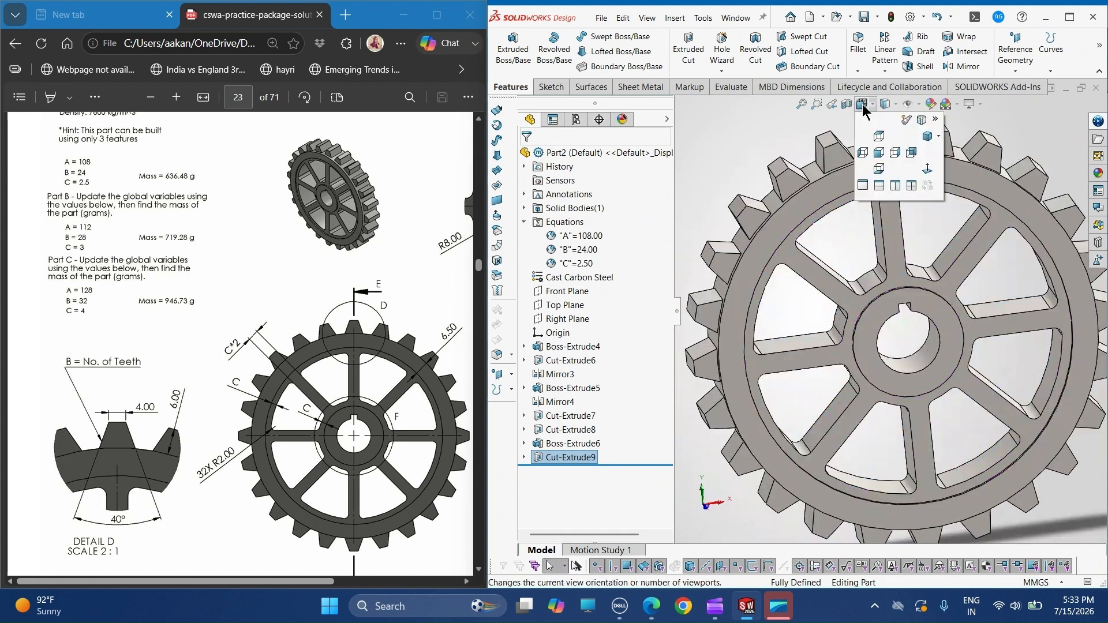
click(928, 168)
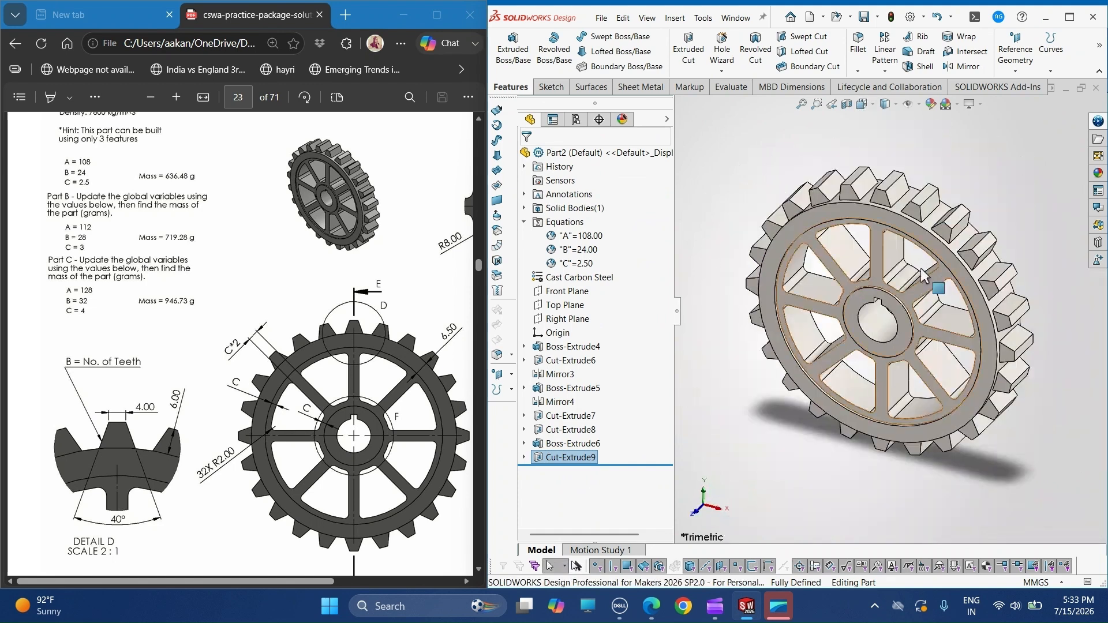
click(718, 86)
click(594, 55)
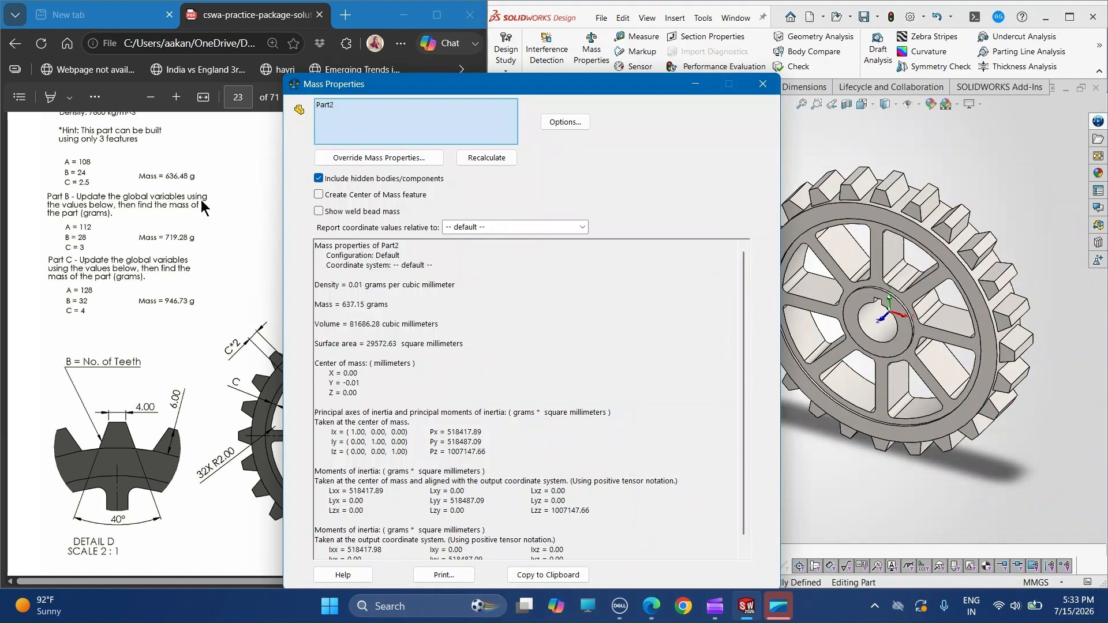
click(694, 86)
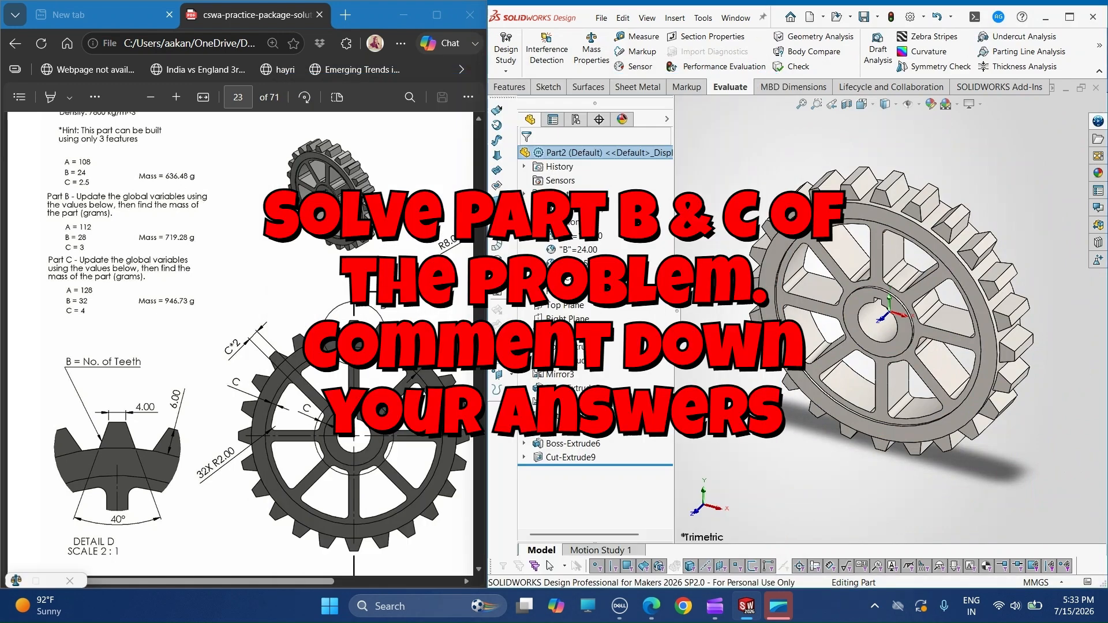